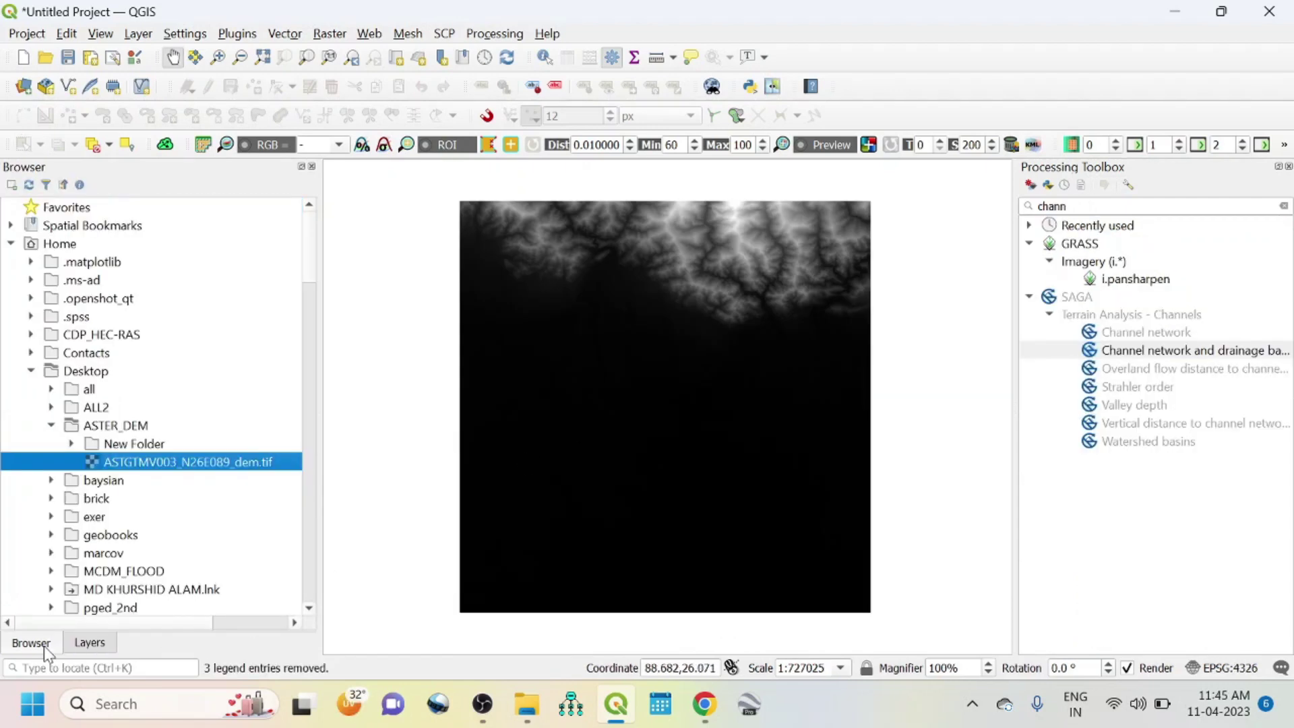
Switch the left dock to the Layers panel to show the loaded ASTGTMV003_N26E089_dem layer
{"action": "left_click", "coordinate": [90, 643]}
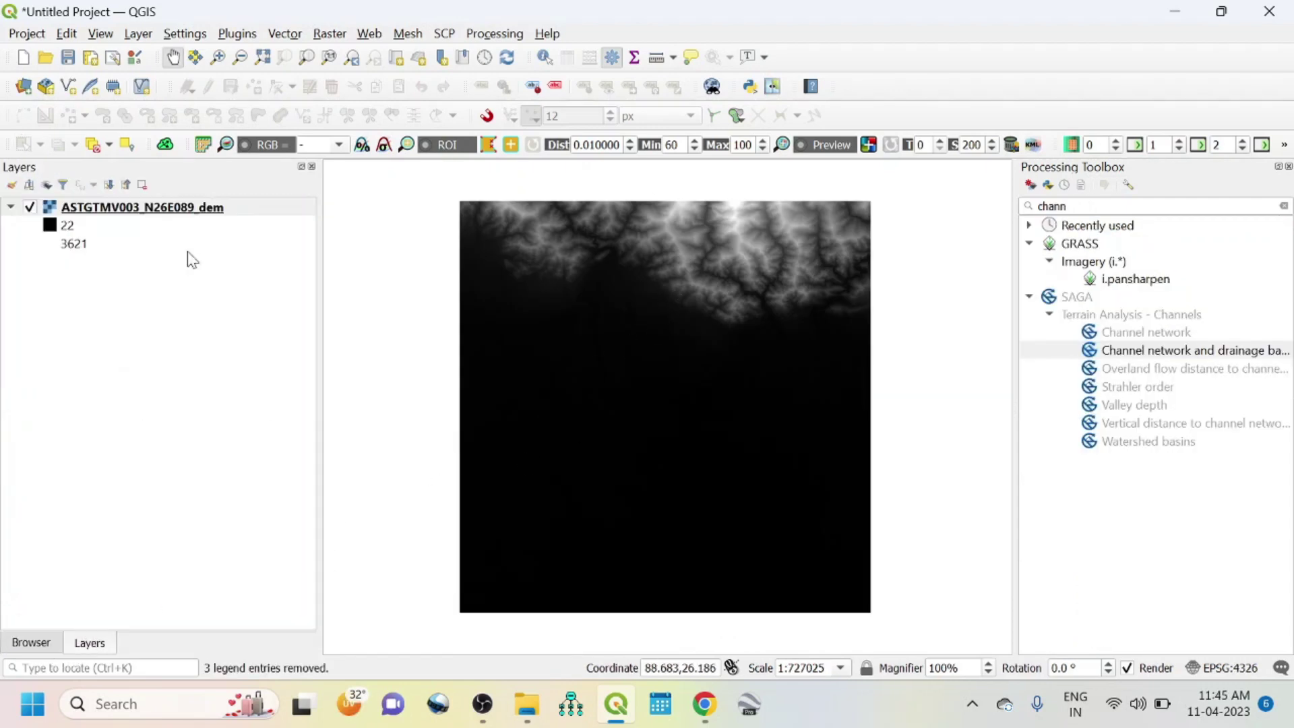
Set the DEM layer's Symbology render type to Singleband pseudocolor, apply it and confirm
{"action": "right_click", "coordinate": [123, 211]}
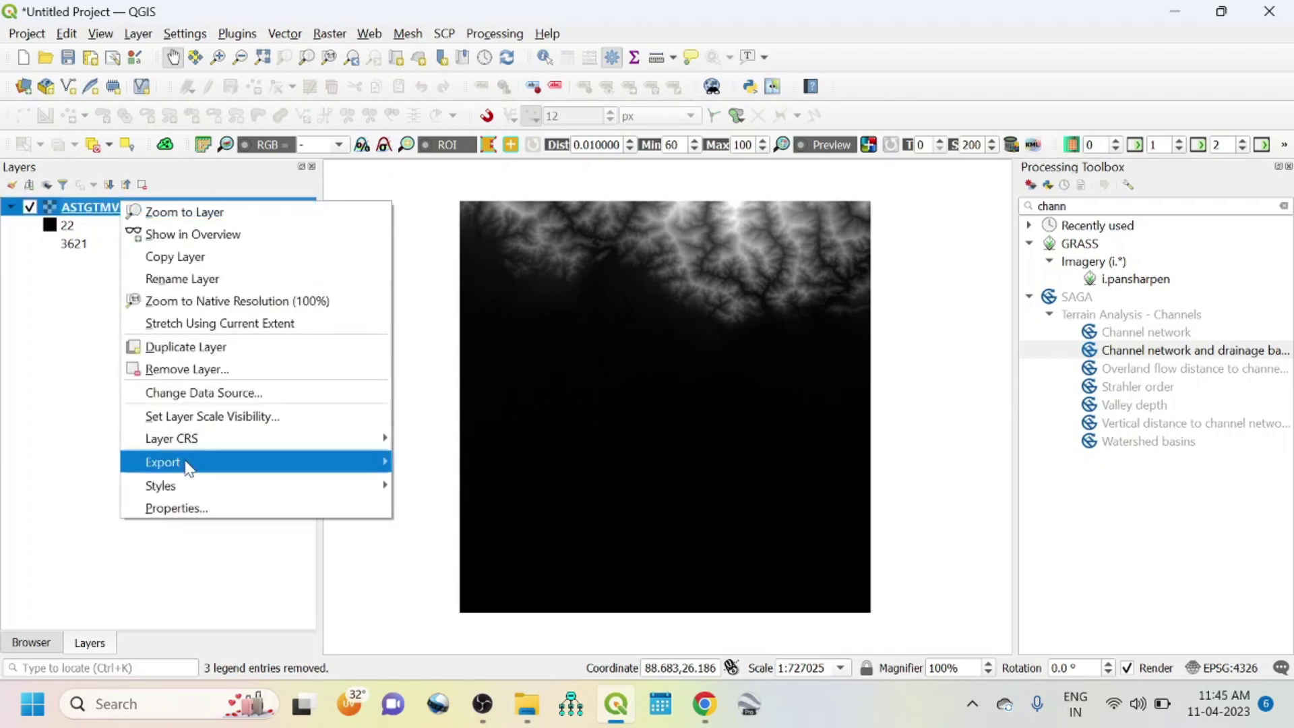
{"action": "left_click", "coordinate": [178, 511]}
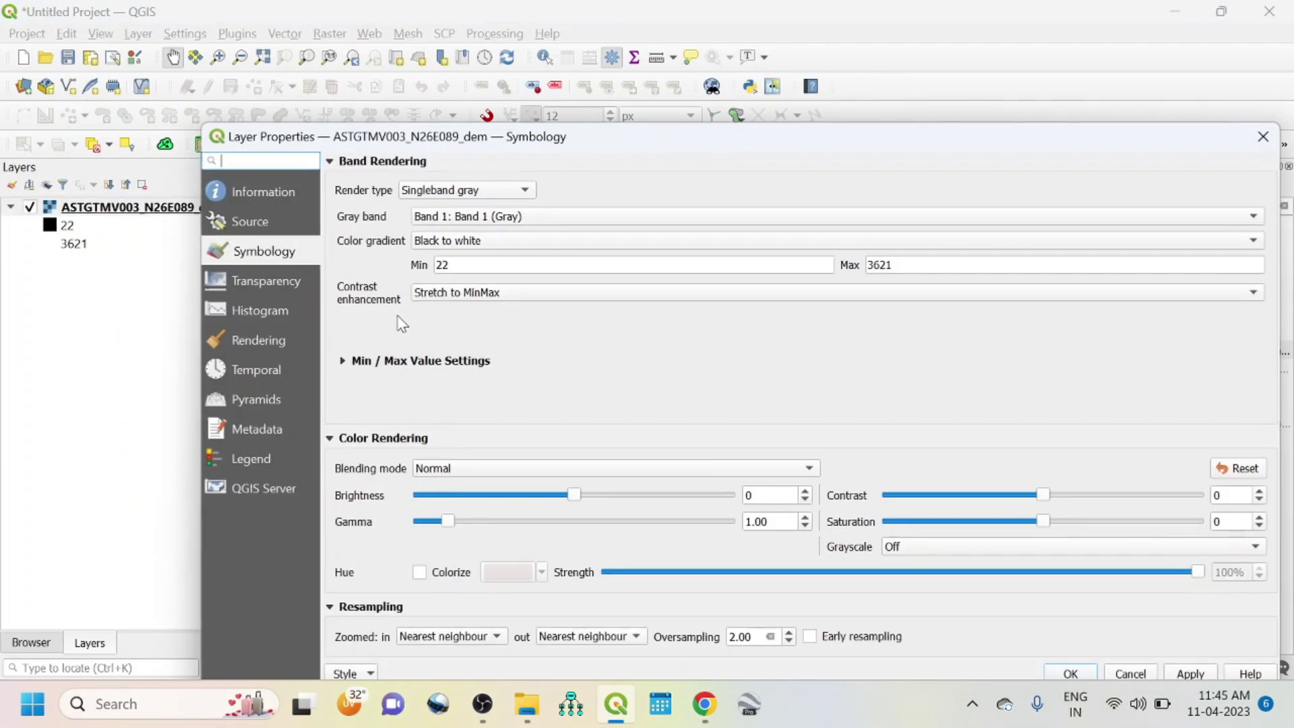
{"action": "left_click", "coordinate": [472, 191]}
{"action": "left_click", "coordinate": [462, 192]}
{"action": "left_click", "coordinate": [481, 192]}
{"action": "left_click", "coordinate": [479, 210]}
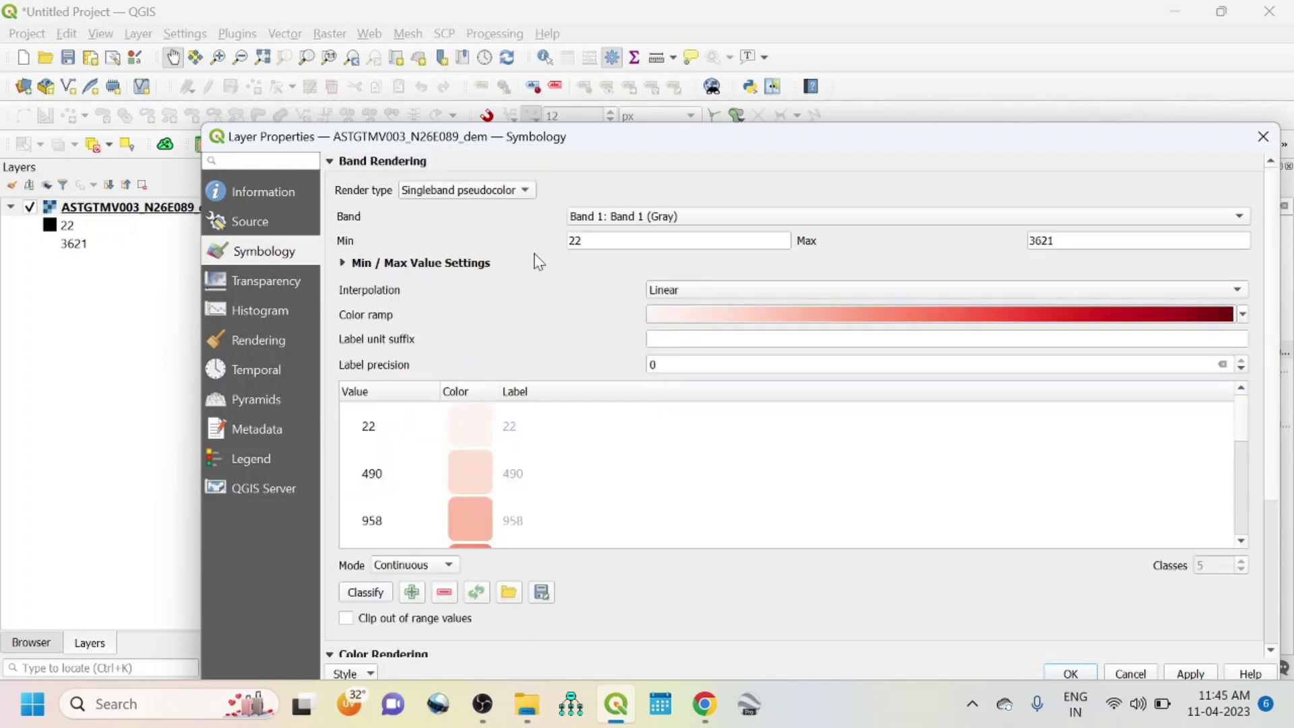
{"action": "left_click", "coordinate": [1190, 674]}
{"action": "left_click", "coordinate": [1071, 674]}
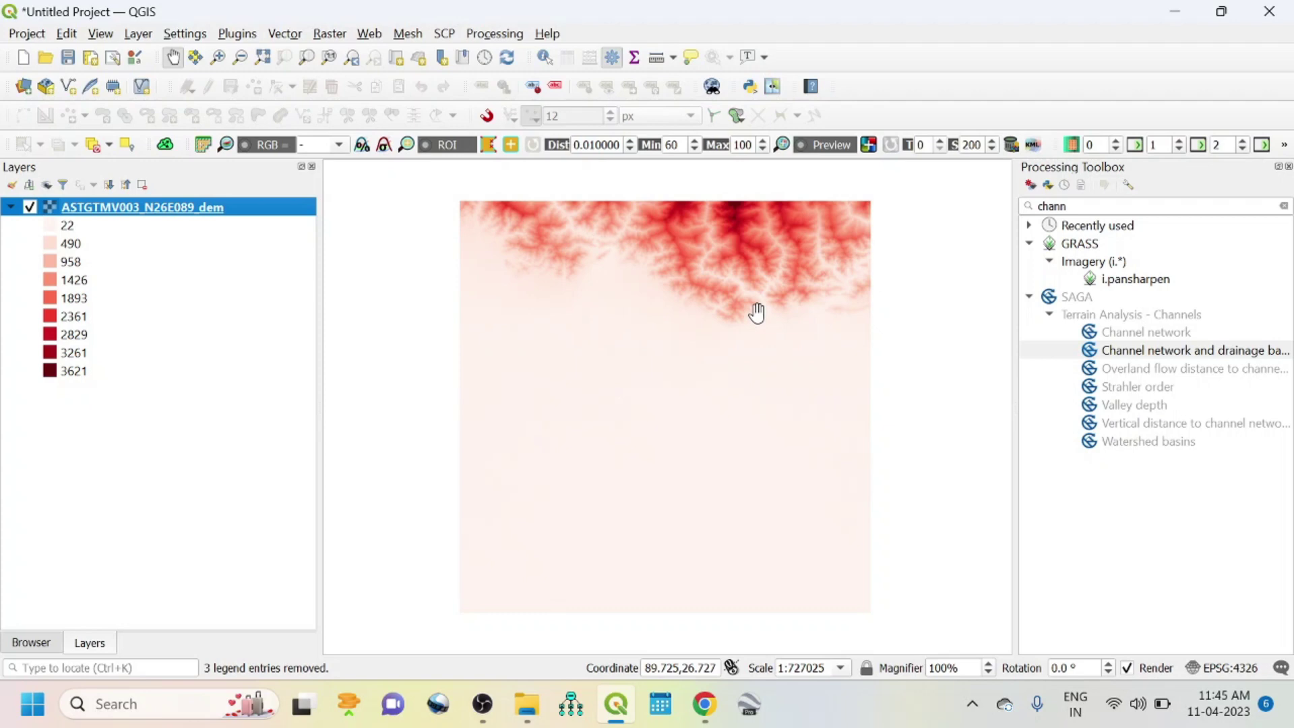
{"action": "right_click", "coordinate": [166, 208]}
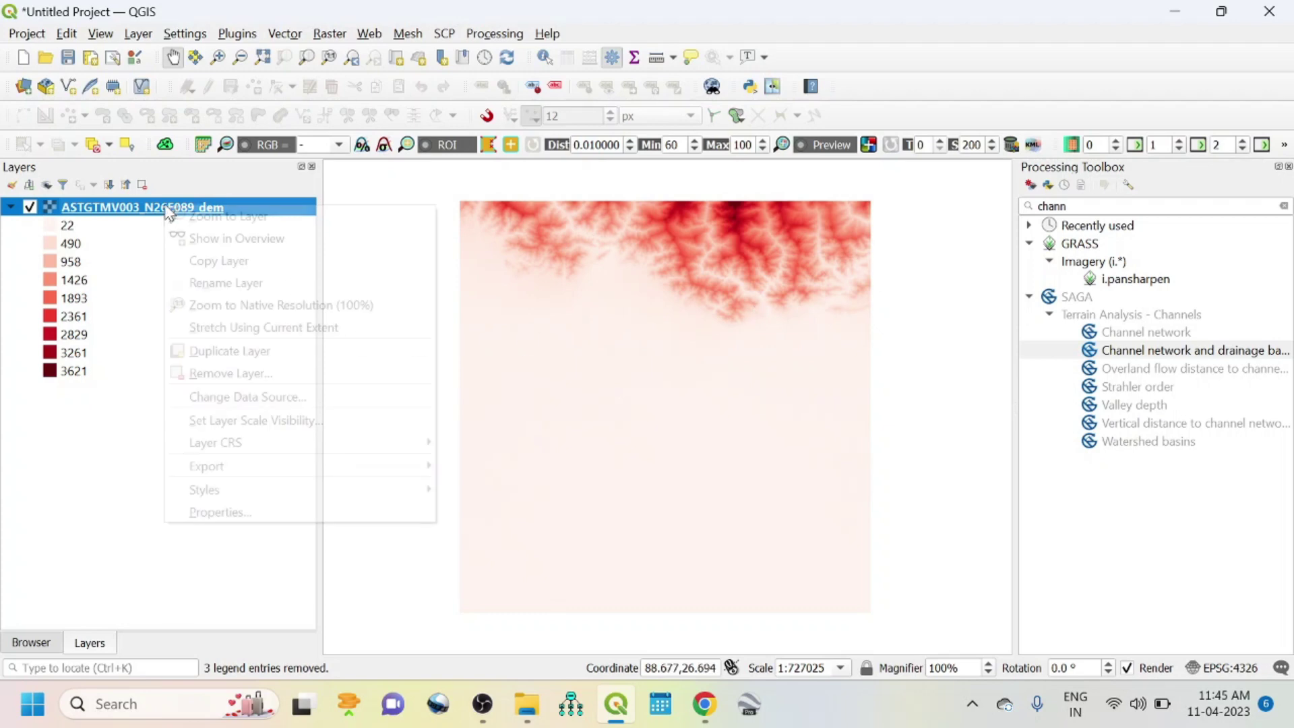
{"action": "left_click", "coordinate": [294, 511]}
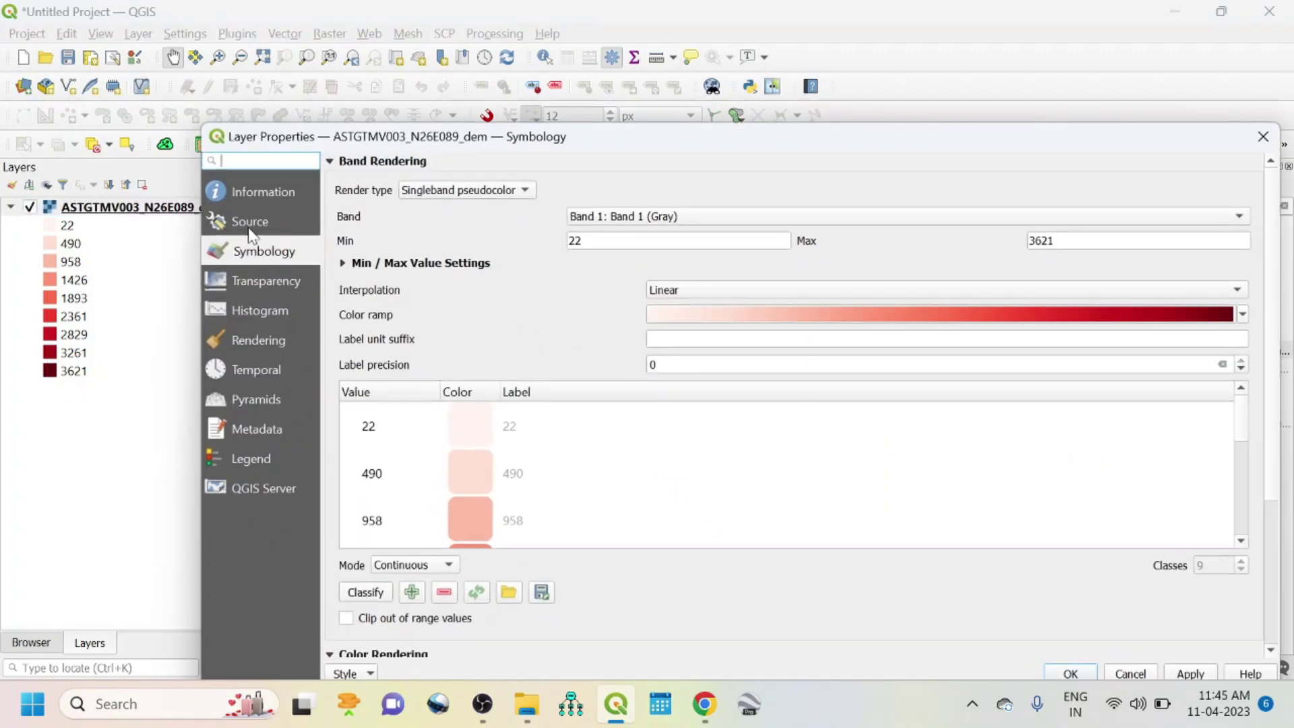
{"action": "left_click", "coordinate": [253, 220]}
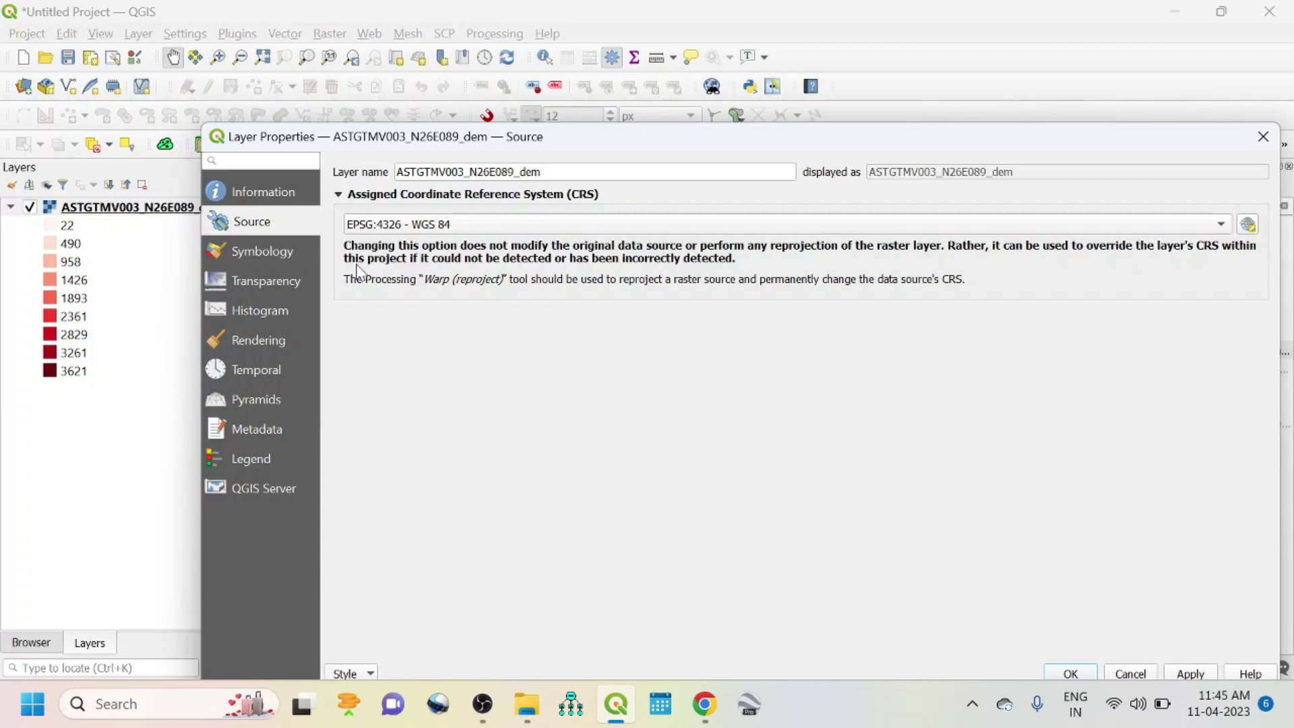
{"action": "left_click", "coordinate": [1264, 136]}
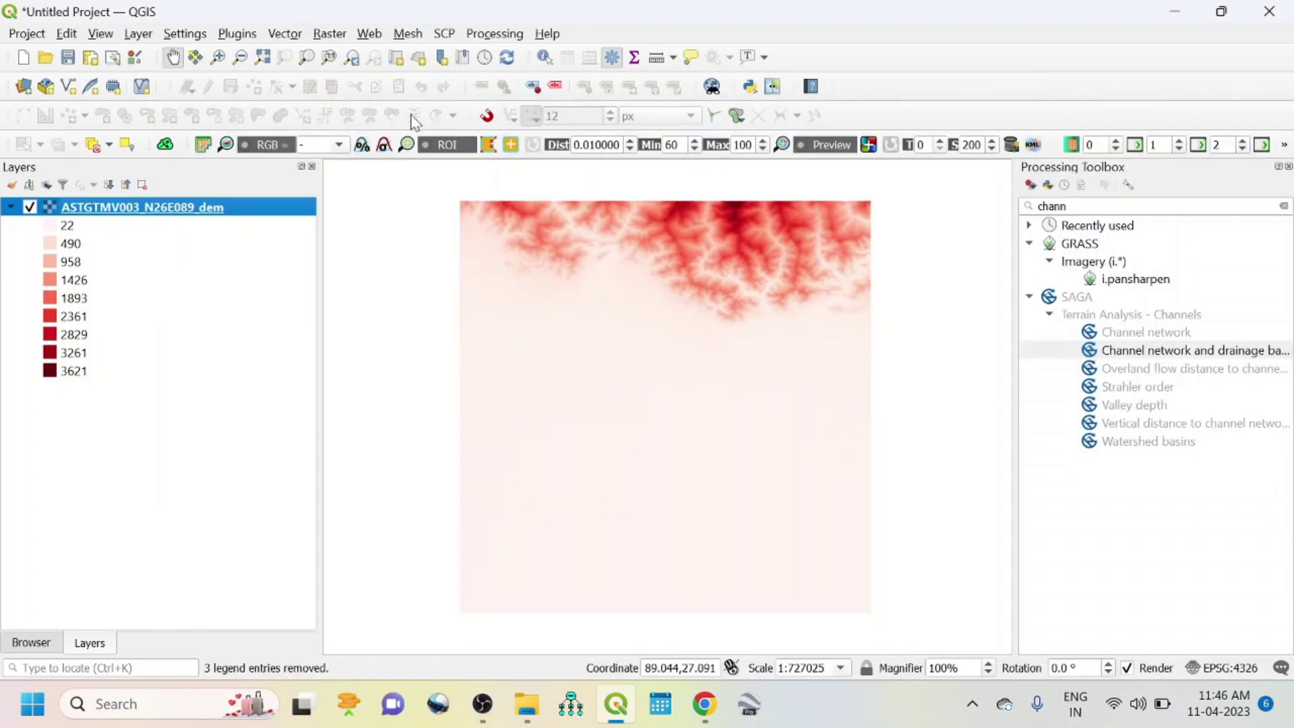
Open the Warp (Reproject) tool from Raster > Projections
{"action": "left_click", "coordinate": [329, 35]}
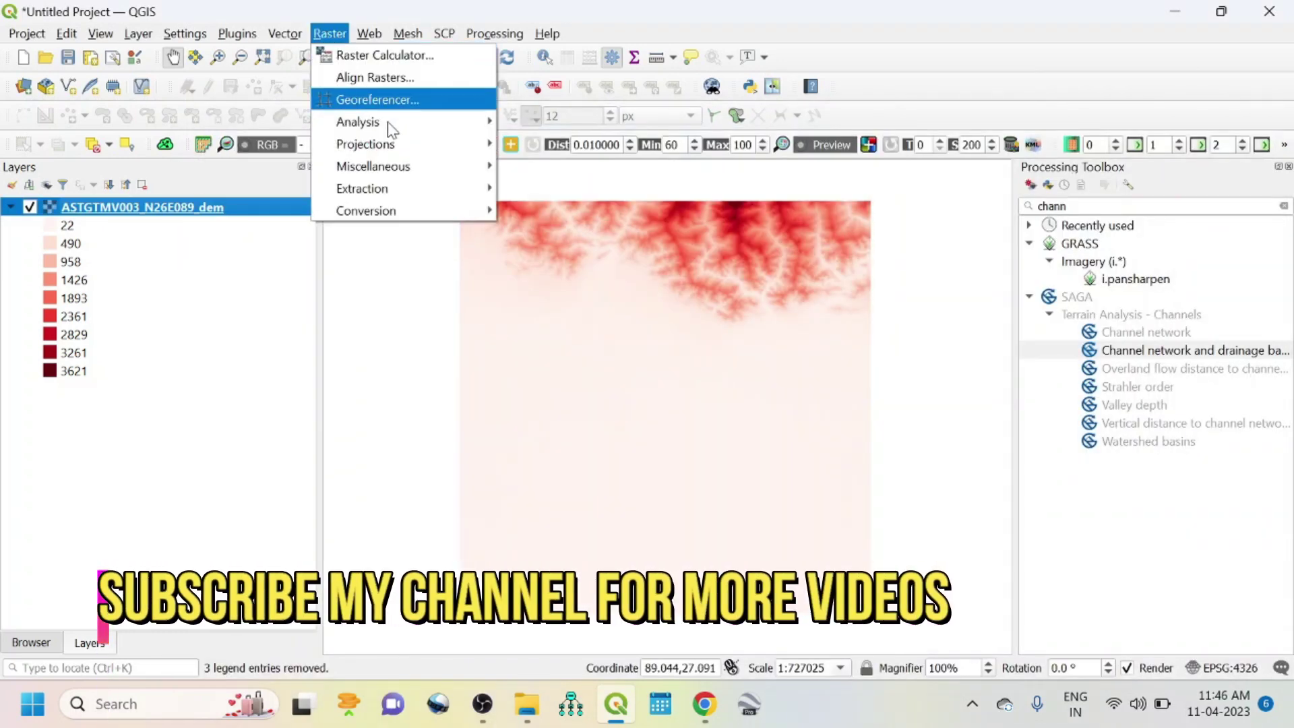
{"action": "mouse_move", "coordinate": [403, 150]}
{"action": "left_click", "coordinate": [587, 190]}
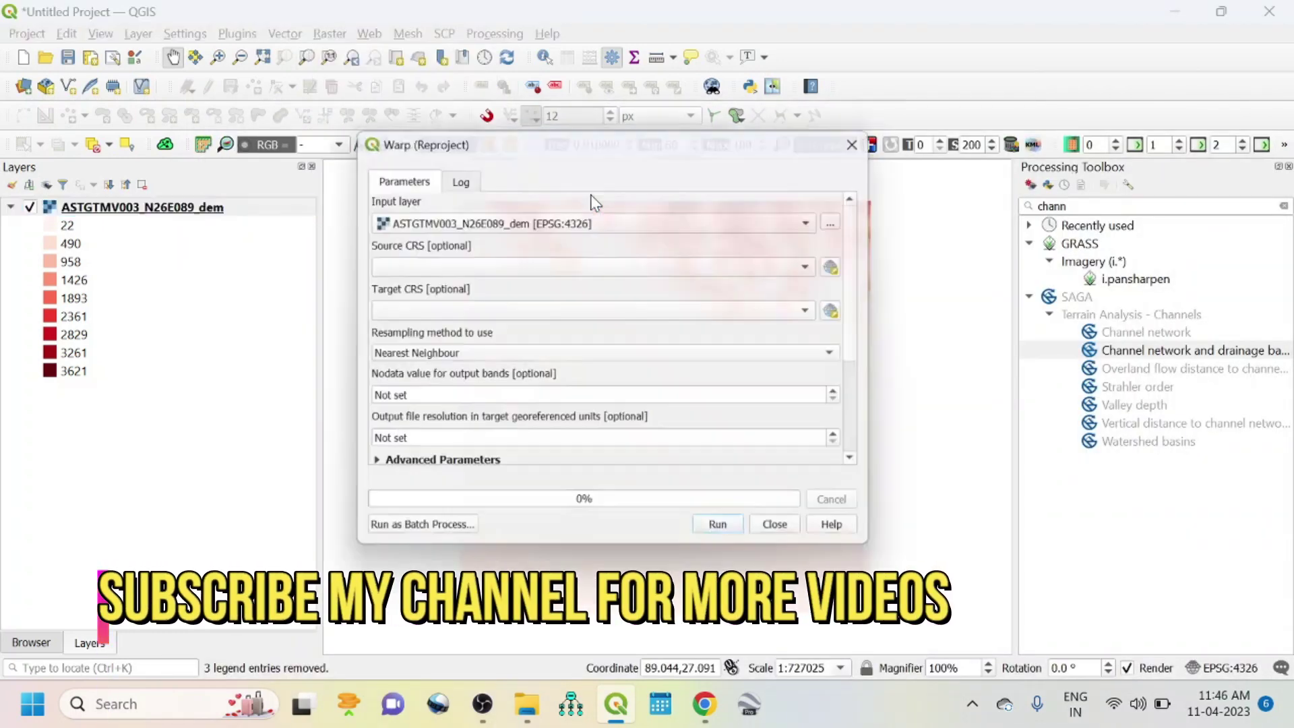
{"action": "left_click_drag", "start_coordinate": [725, 145], "coordinate": [712, 111]}
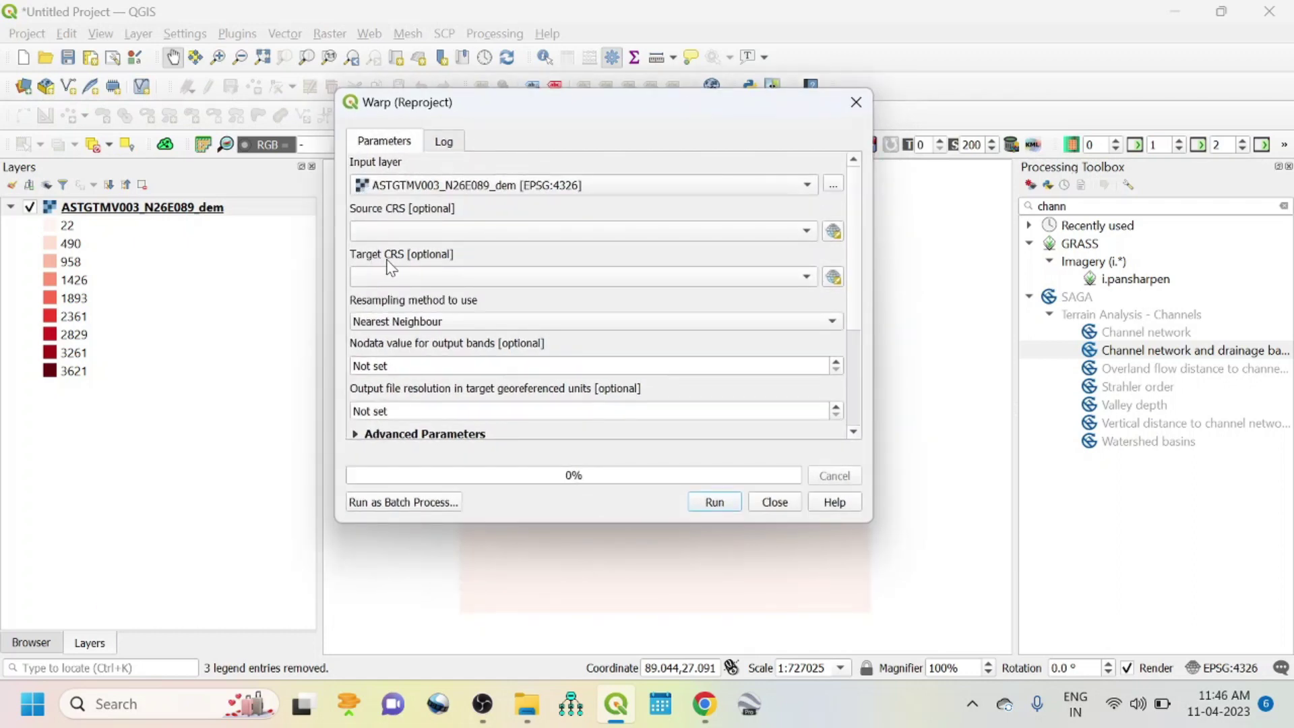
Set the target CRS to EPSG:32645 - WGS 84 / UTM zone 45N and run the reprojection
{"action": "left_click", "coordinate": [834, 277]}
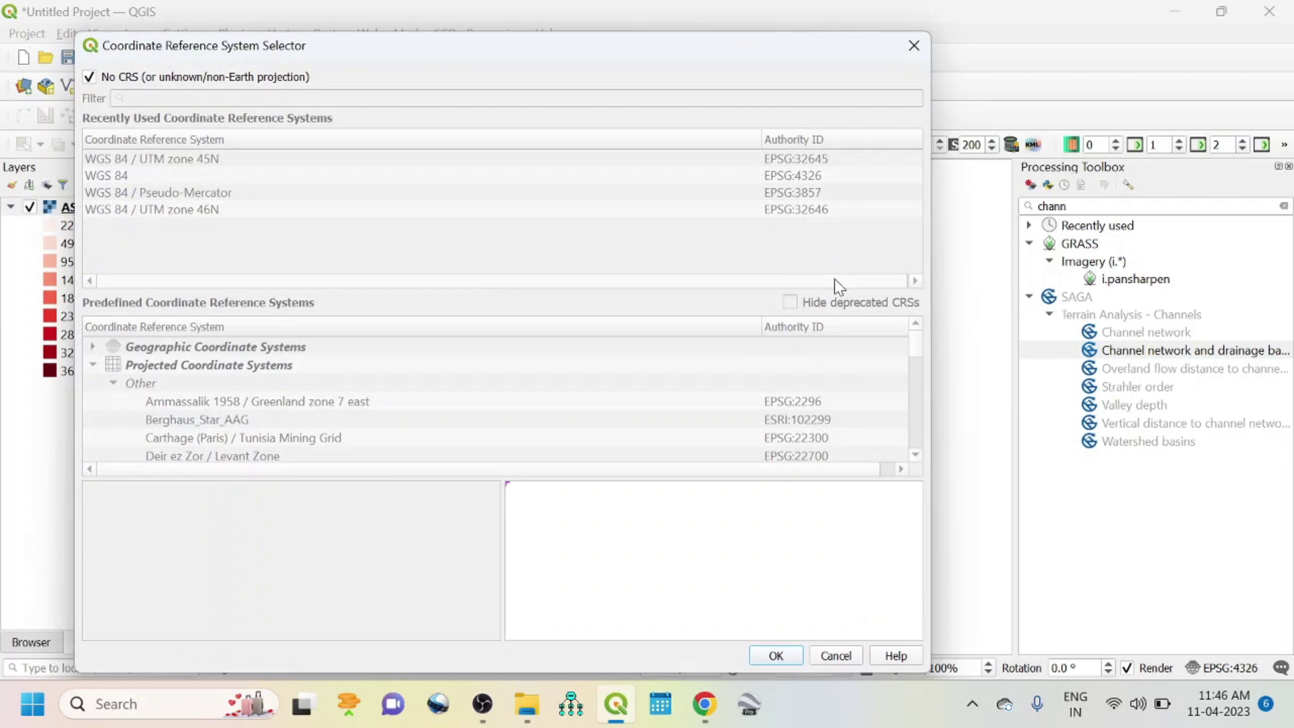
{"action": "left_click", "coordinate": [86, 77]}
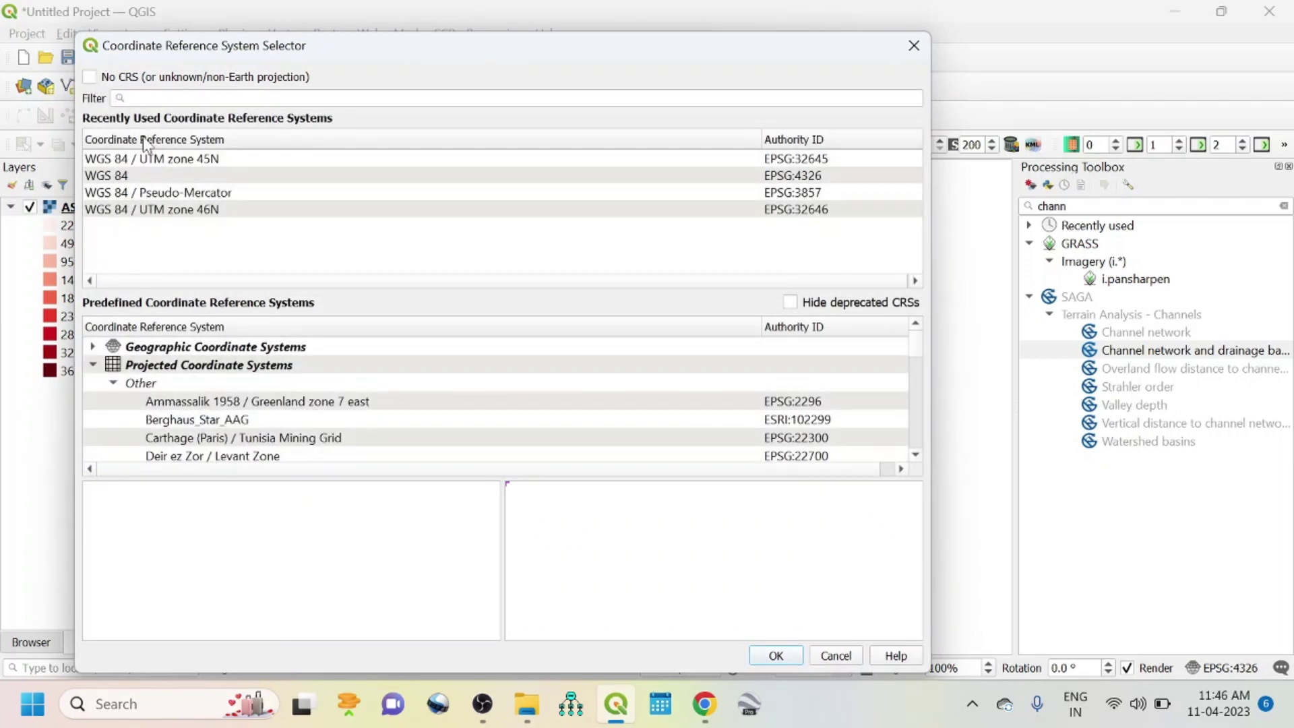
{"action": "left_click", "coordinate": [150, 160]}
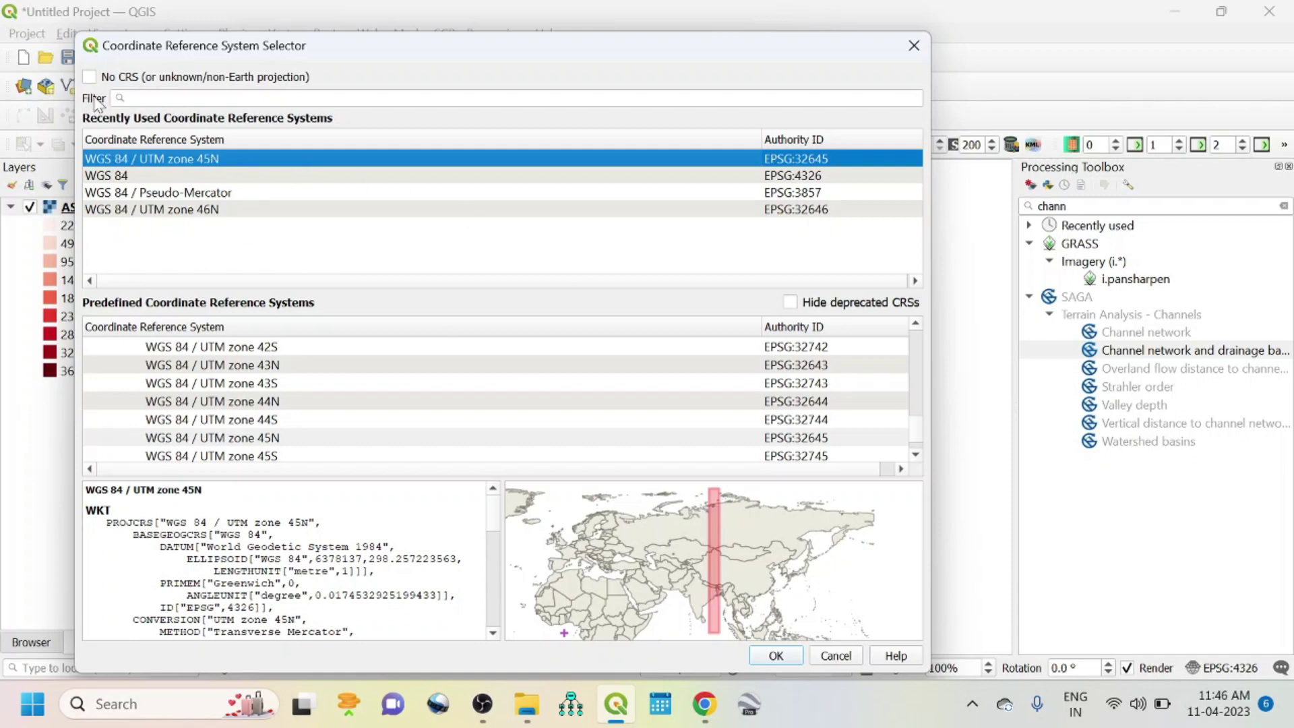
{"action": "left_click", "coordinate": [130, 98]}
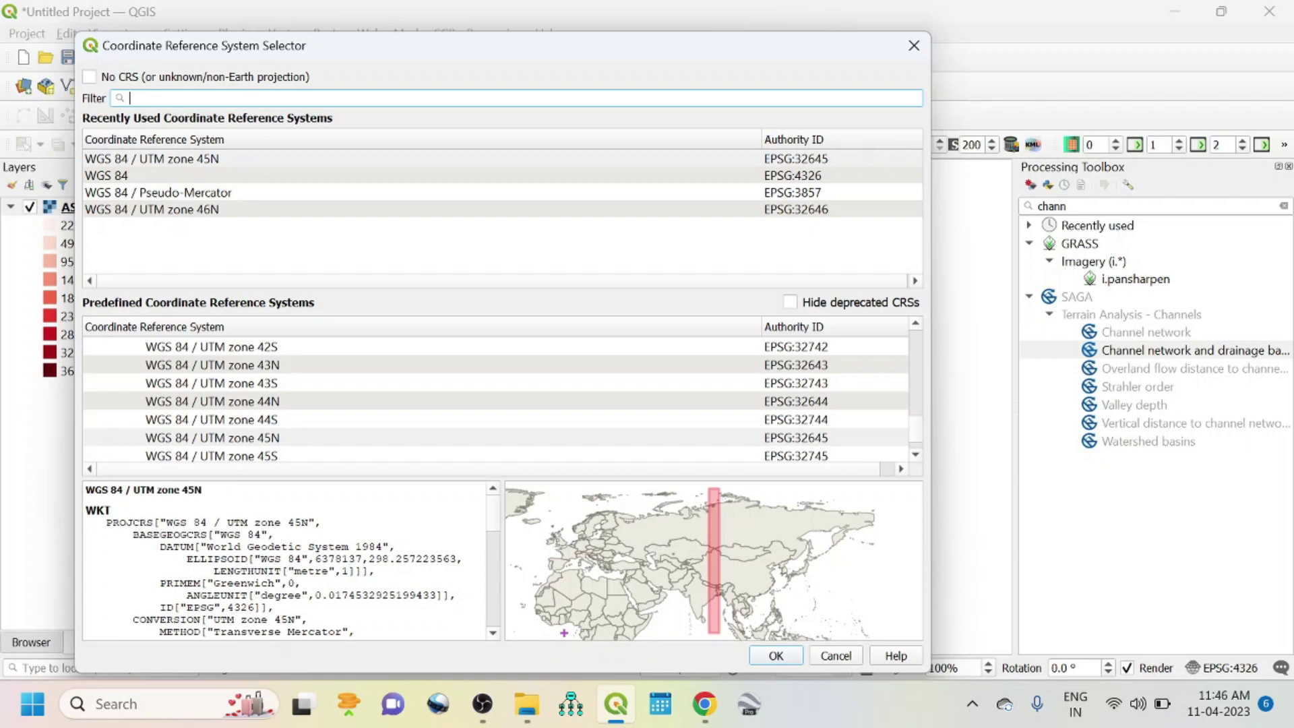
{"action": "left_click", "coordinate": [184, 160]}
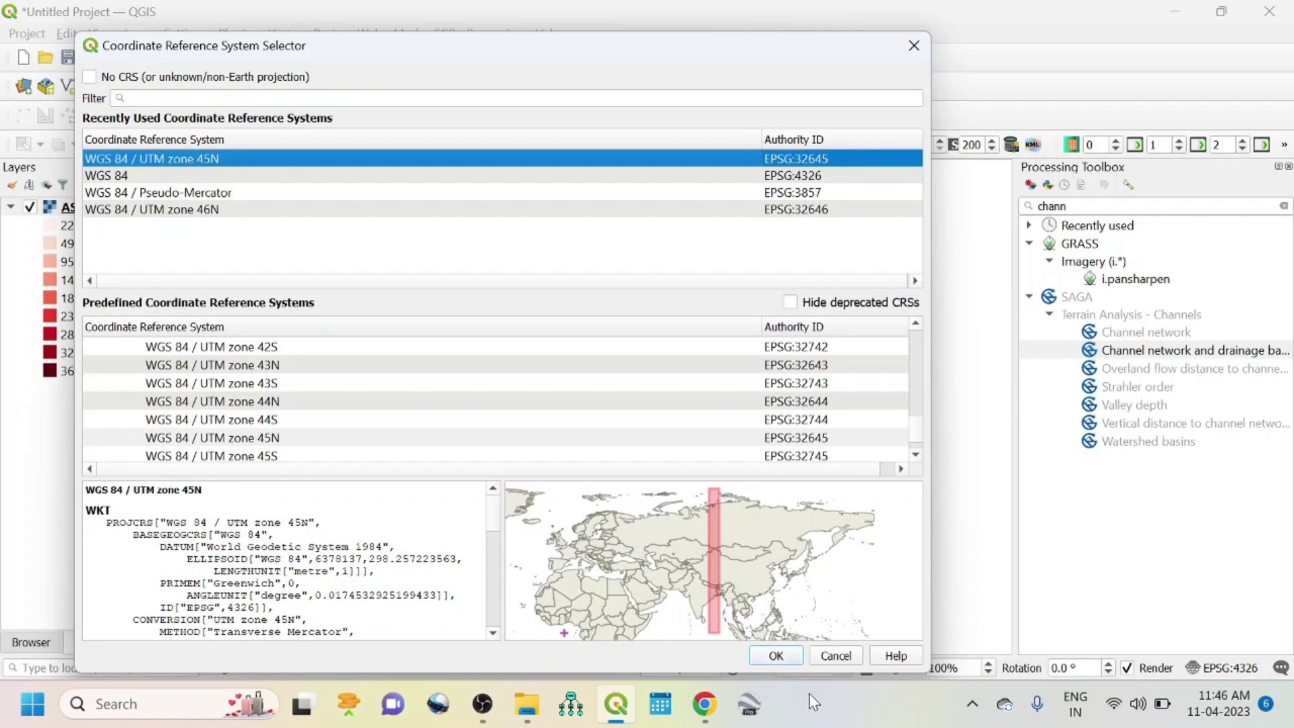
{"action": "left_click", "coordinate": [776, 658]}
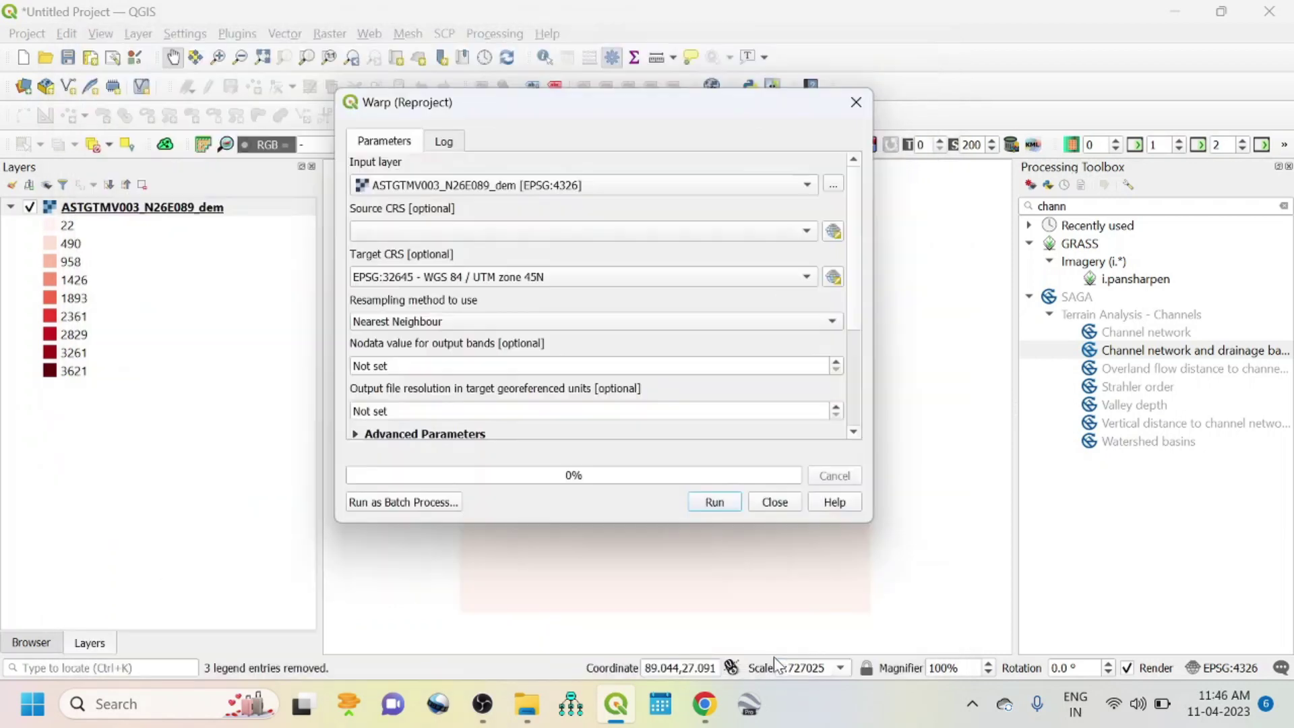
{"action": "left_click", "coordinate": [713, 502]}
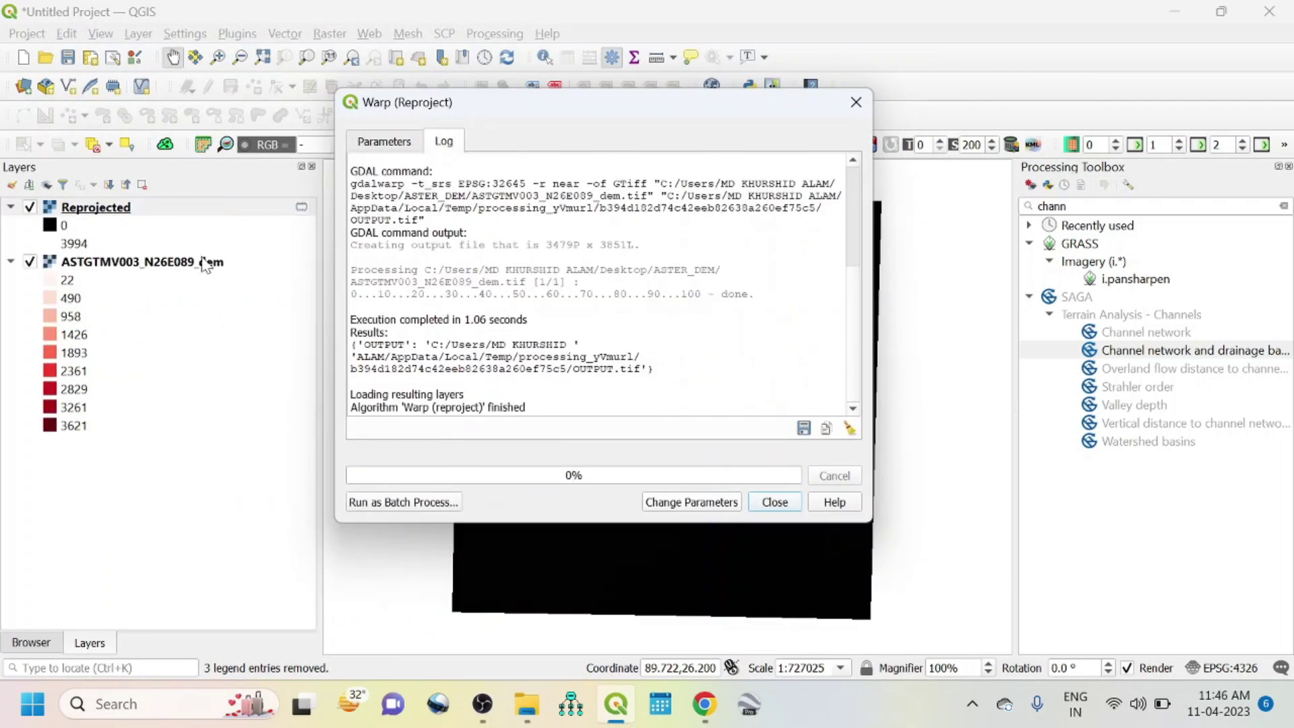
Close the finished Warp (Reproject) window and bring up the project CRS settings
{"action": "left_click", "coordinate": [775, 503]}
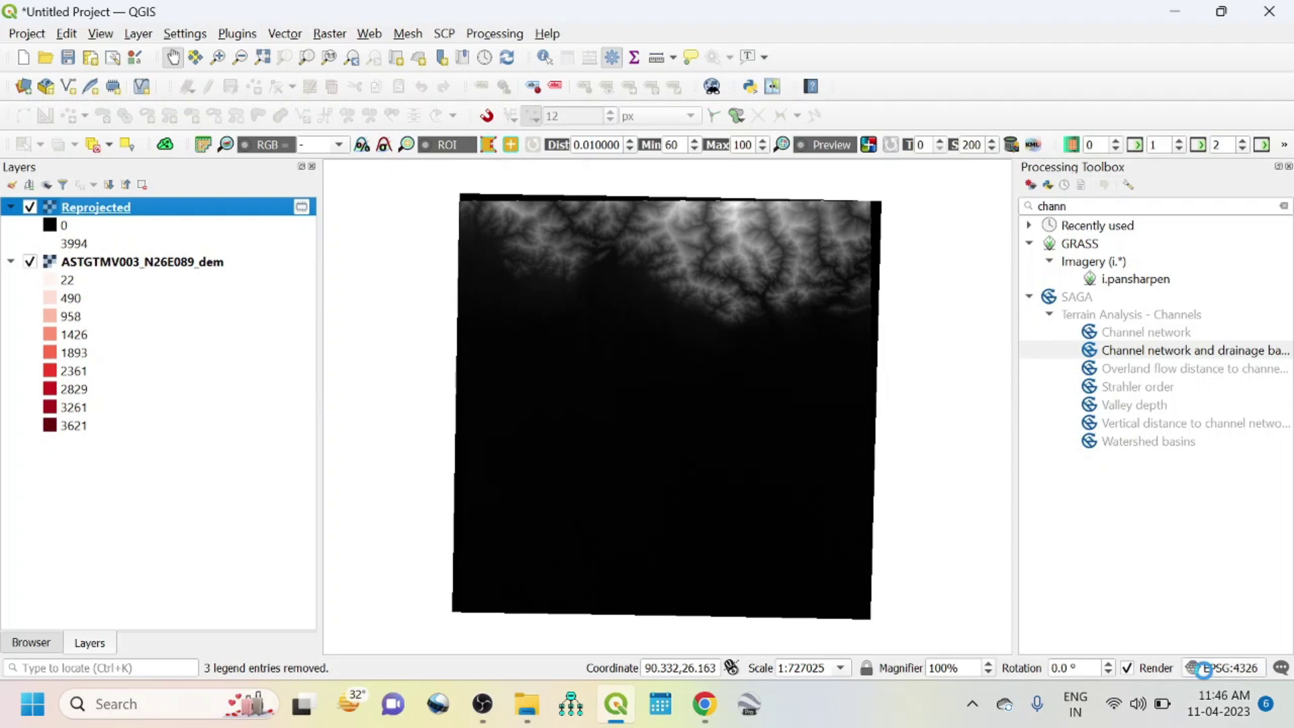
{"action": "left_click", "coordinate": [1224, 669]}
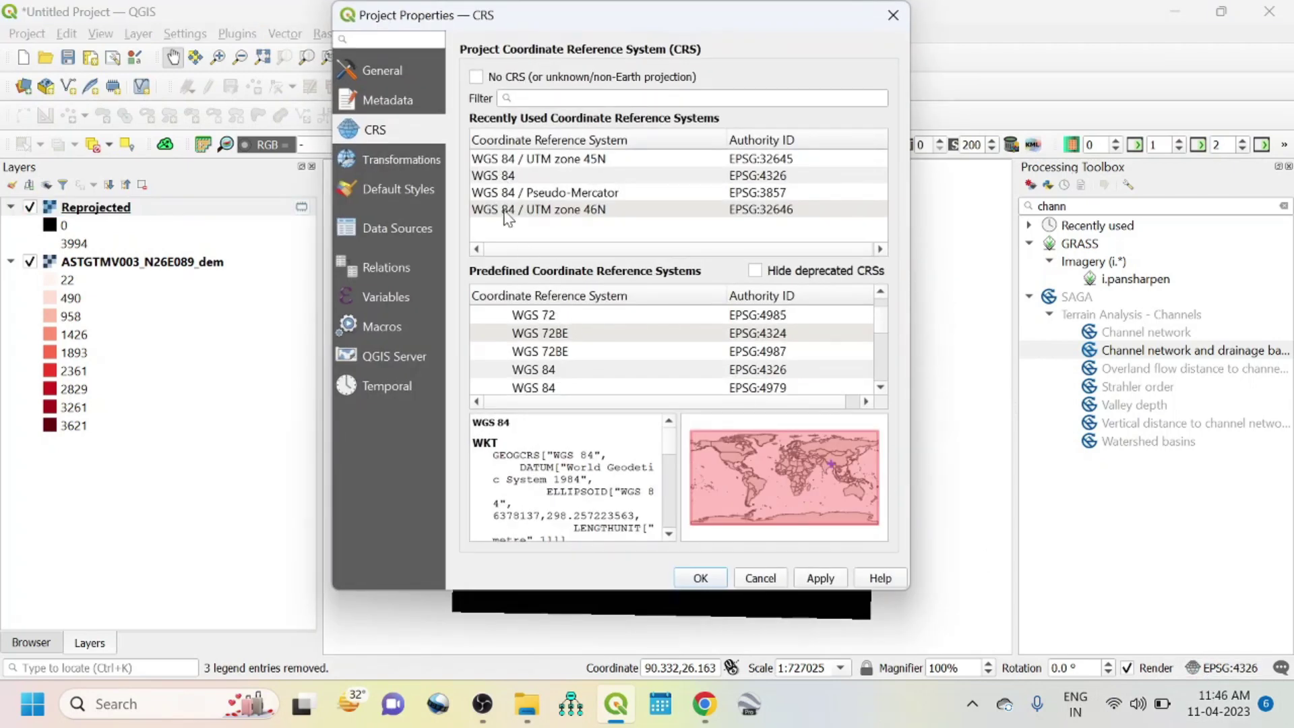
Set the project CRS to WGS 84 / UTM zone 45N and close the Processing Toolbox
{"action": "left_click", "coordinate": [538, 160]}
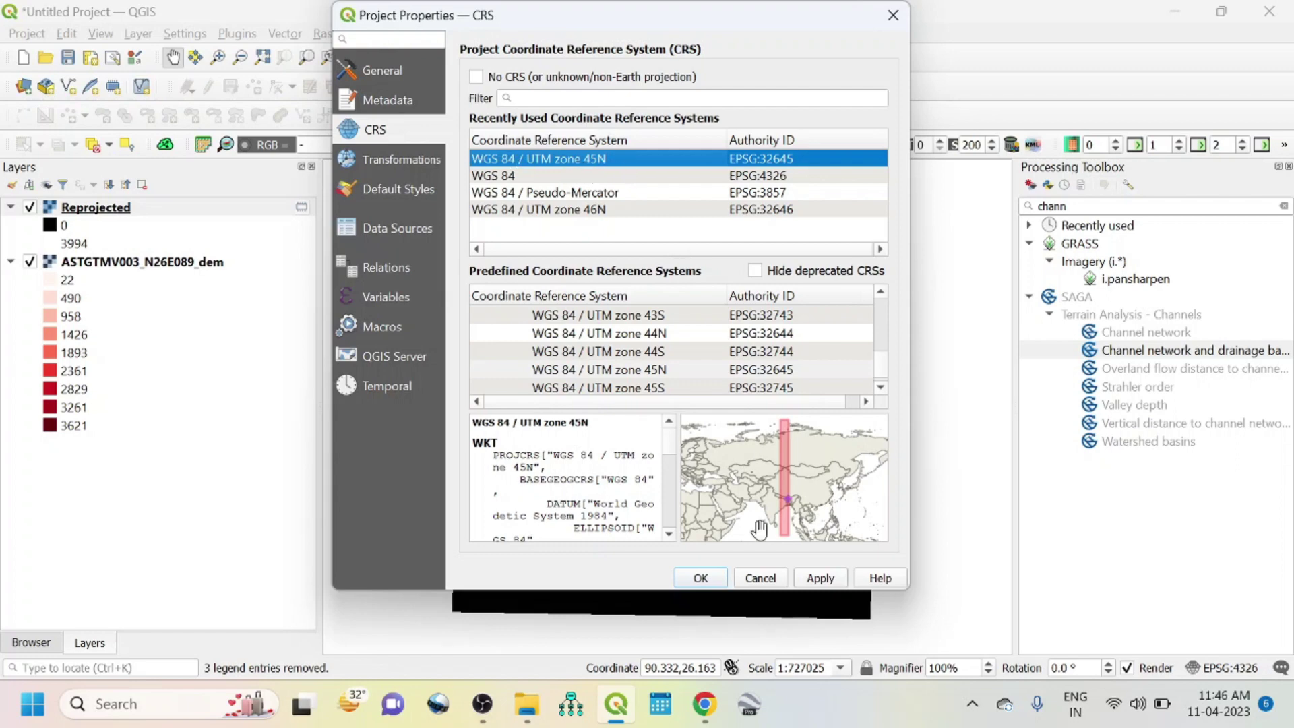
{"action": "left_click", "coordinate": [820, 579]}
{"action": "left_click", "coordinate": [701, 577]}
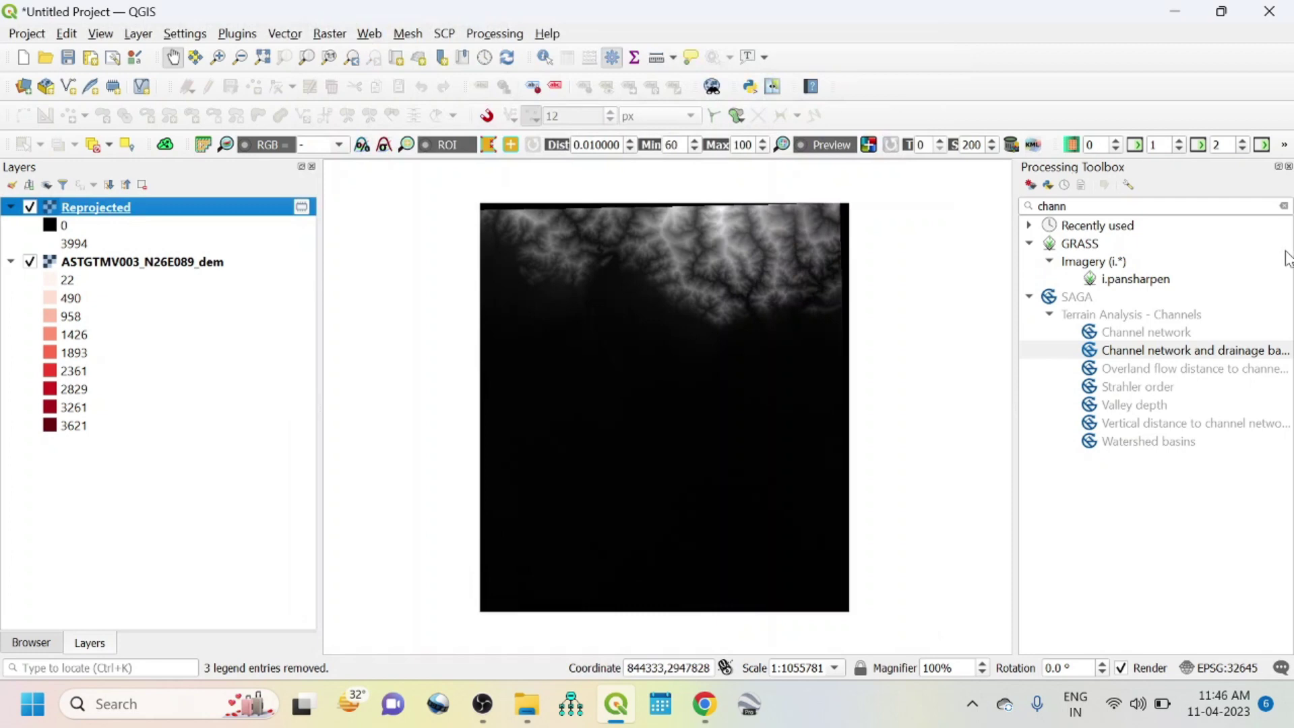
{"action": "left_click", "coordinate": [1288, 166]}
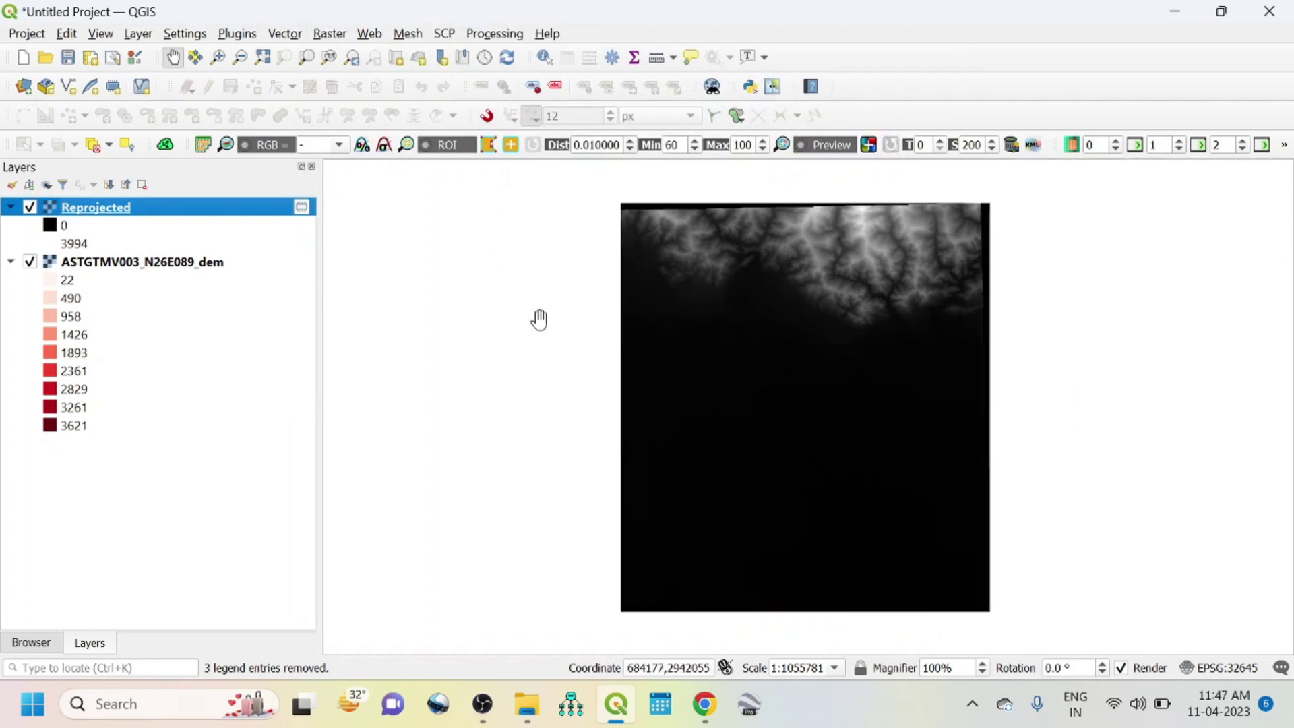
Reopen the Processing Toolbox and clear the previous 'chann' search
{"action": "left_click", "coordinate": [484, 35]}
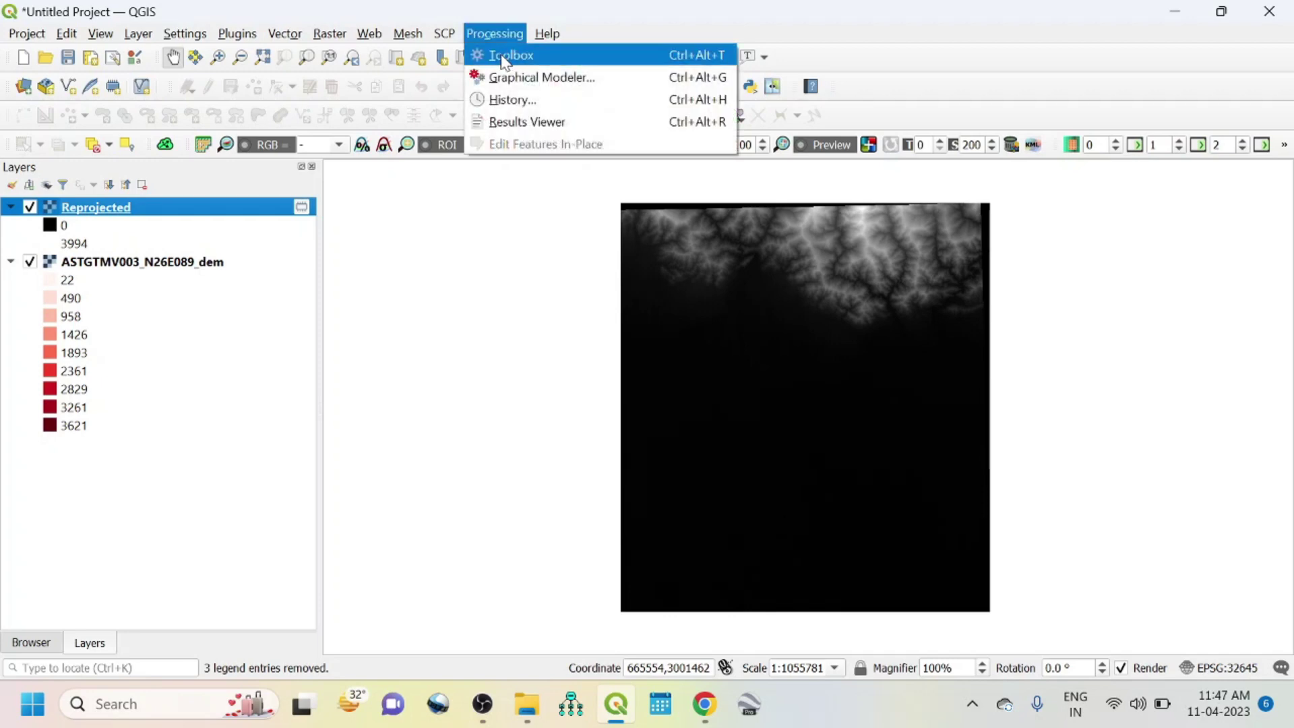
{"action": "left_click", "coordinate": [512, 56]}
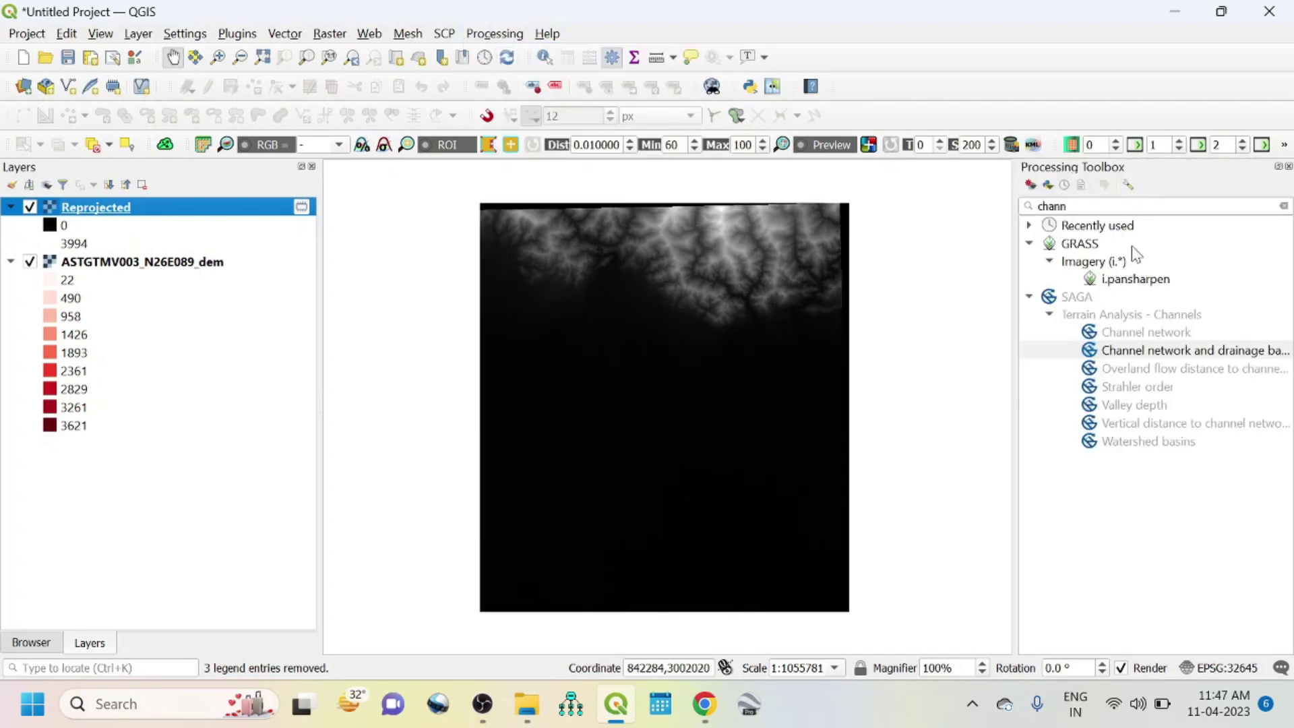
{"action": "left_click", "coordinate": [1284, 206]}
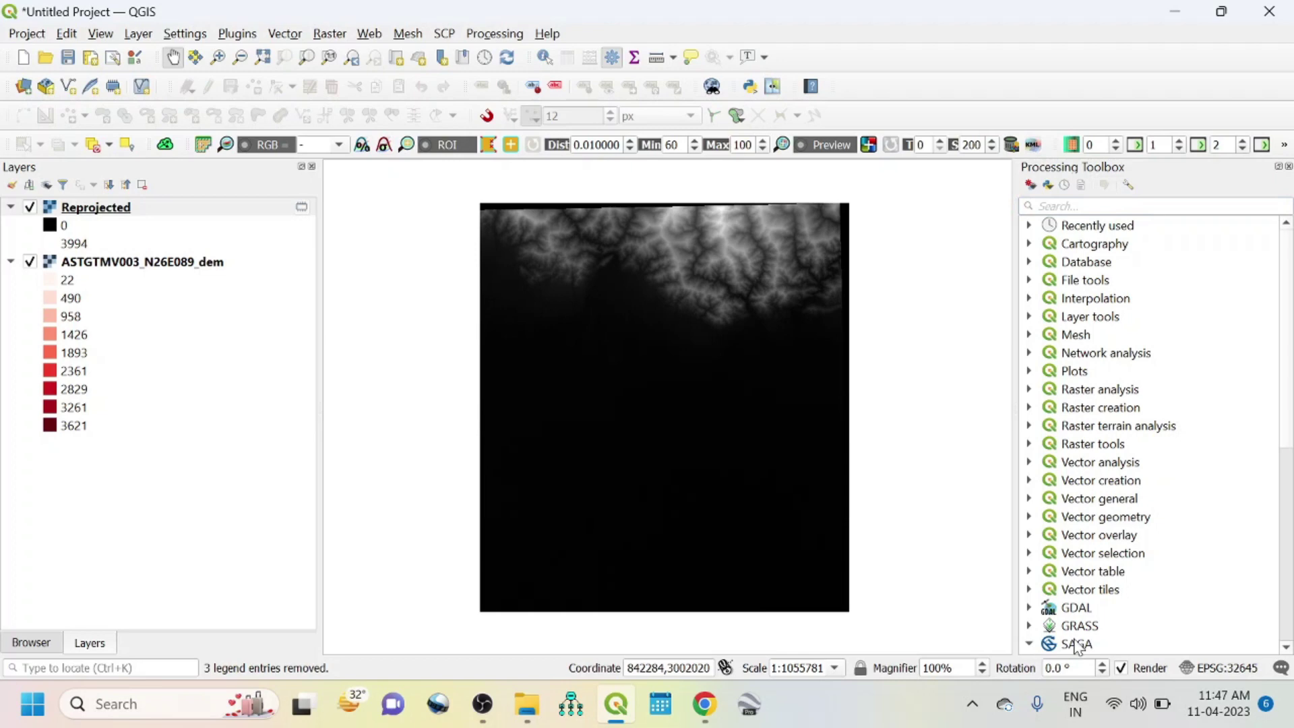
Search the SAGA tools for 'FILL' and open Fill sinks (wang & liu)
{"action": "double_click", "coordinate": [1115, 645]}
{"action": "scroll", "coordinate": [1119, 617], "scroll_direction": "down", "scroll_amount": 7}
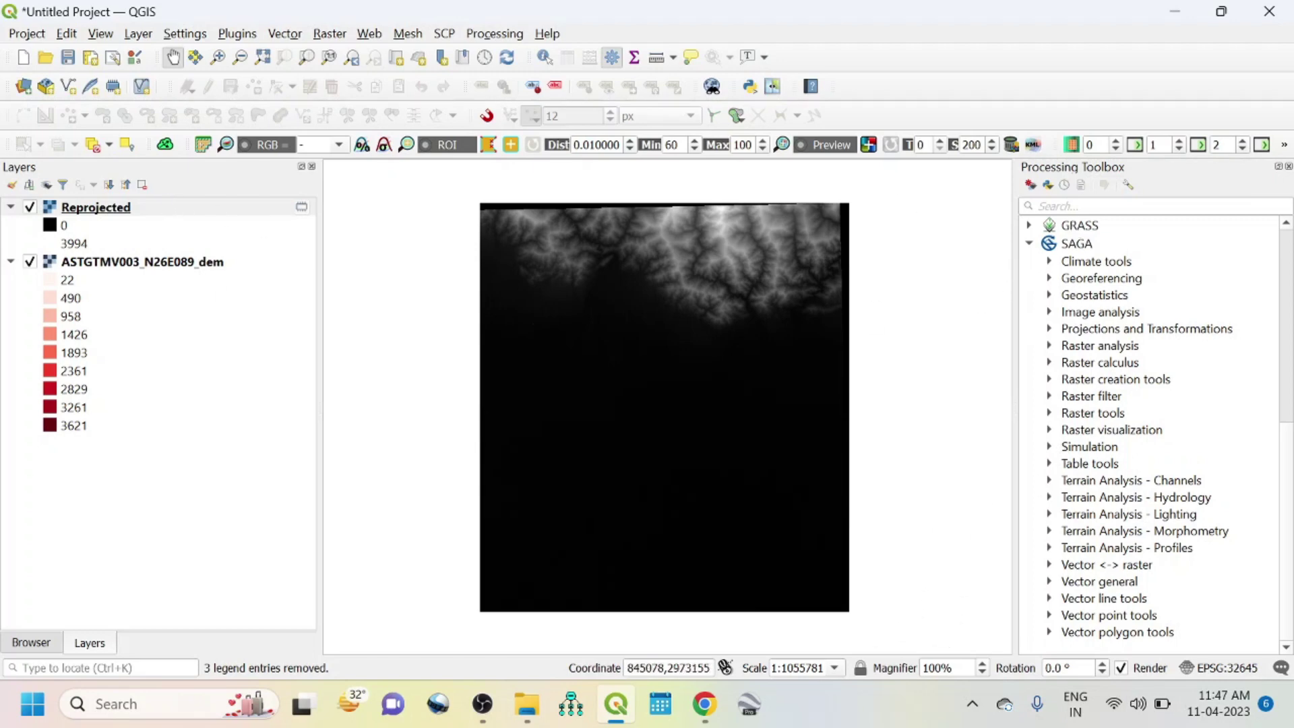
{"action": "type", "text": "F"}
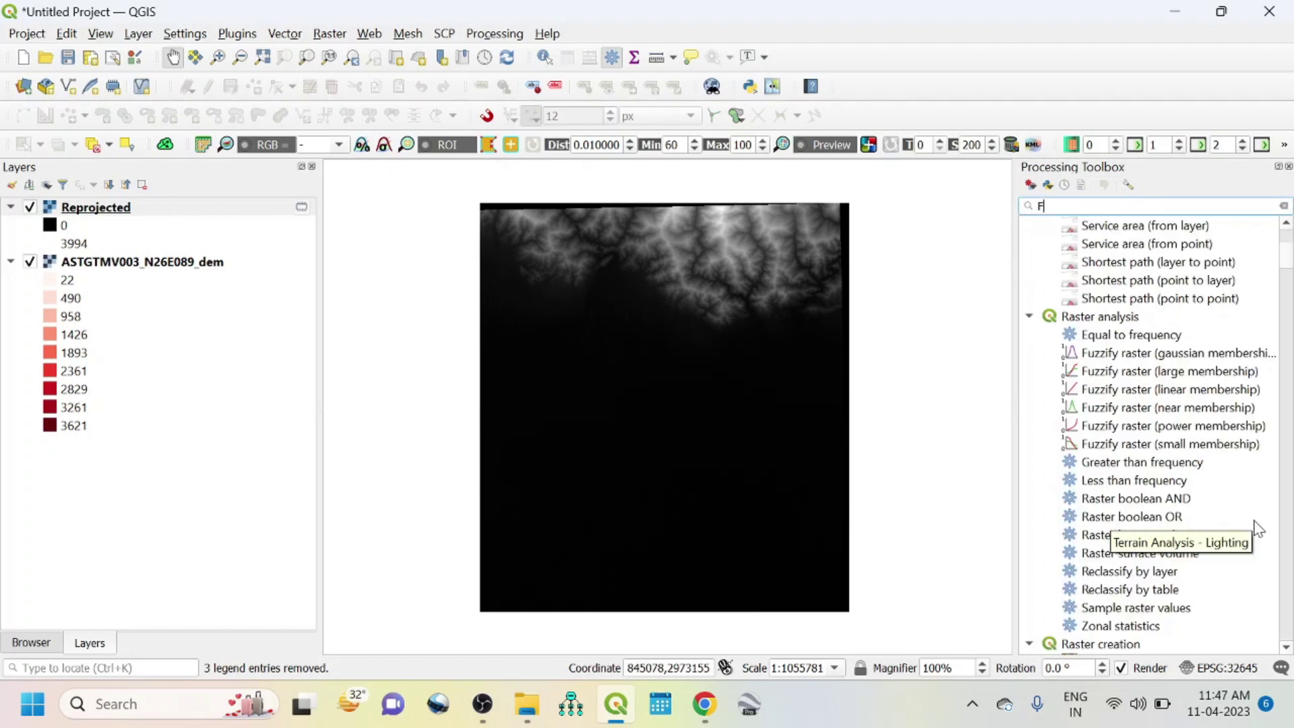
{"action": "type", "text": "ILL"}
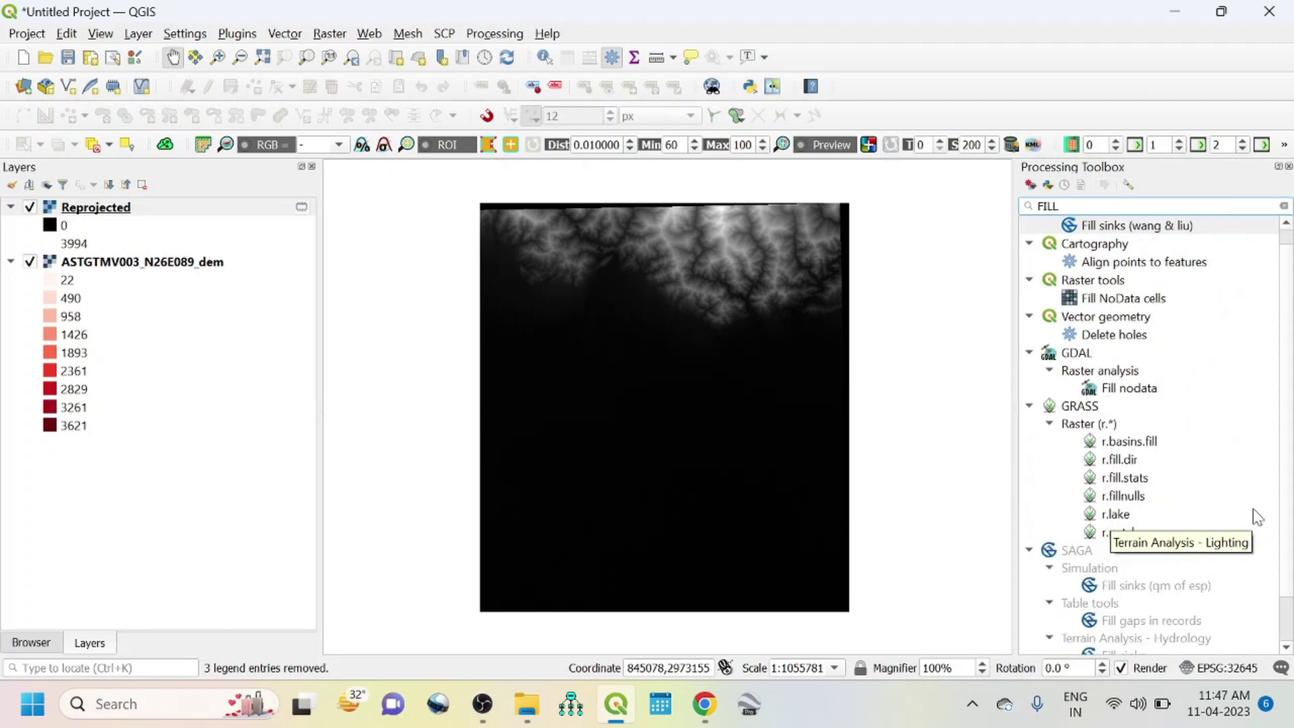
{"action": "scroll", "coordinate": [1140, 604], "scroll_direction": "down", "scroll_amount": 1}
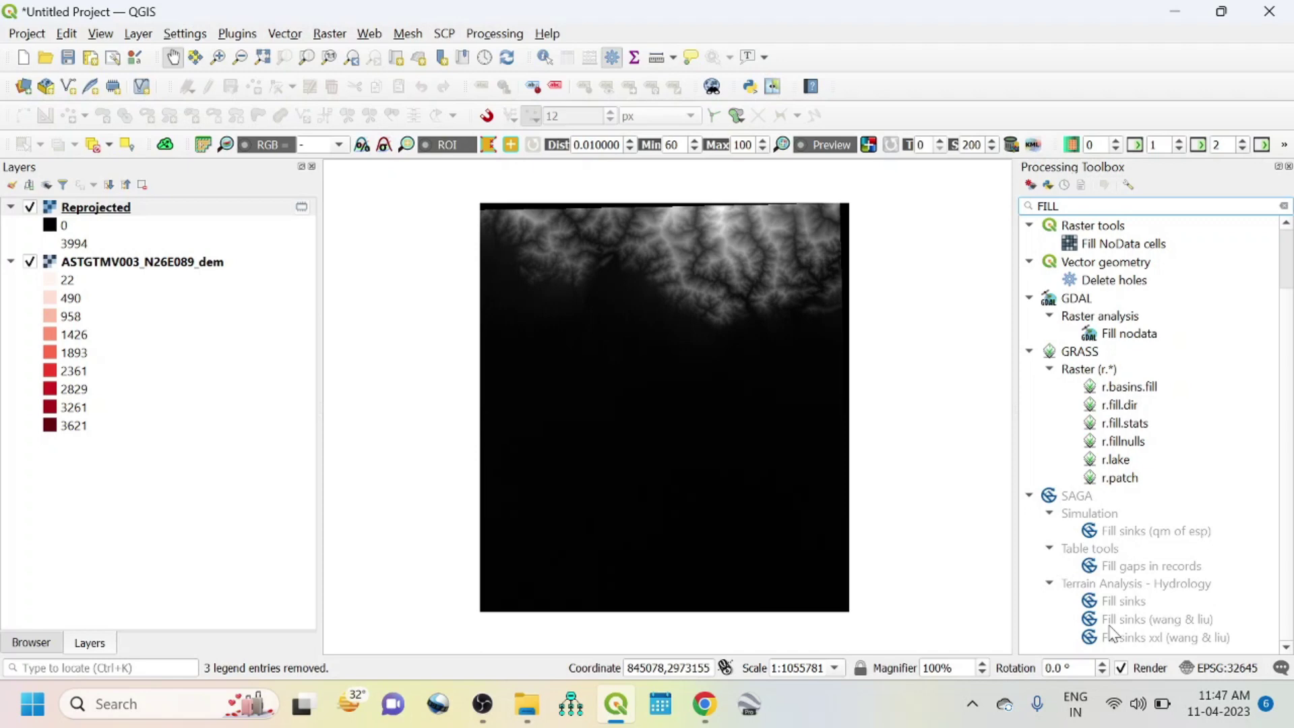
{"action": "double_click", "coordinate": [1168, 621]}
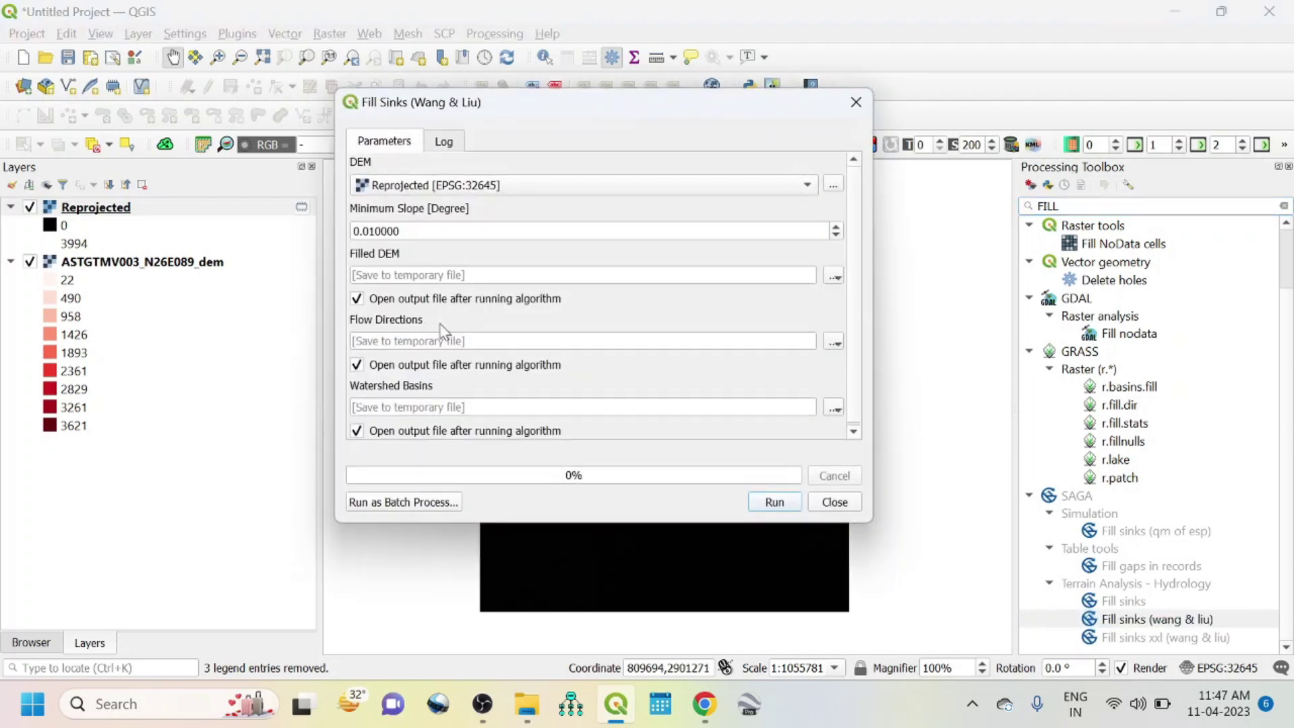
Choose to save the Filled DEM to a file, starting in the exer folder
{"action": "left_click", "coordinate": [834, 276]}
{"action": "left_click", "coordinate": [855, 317]}
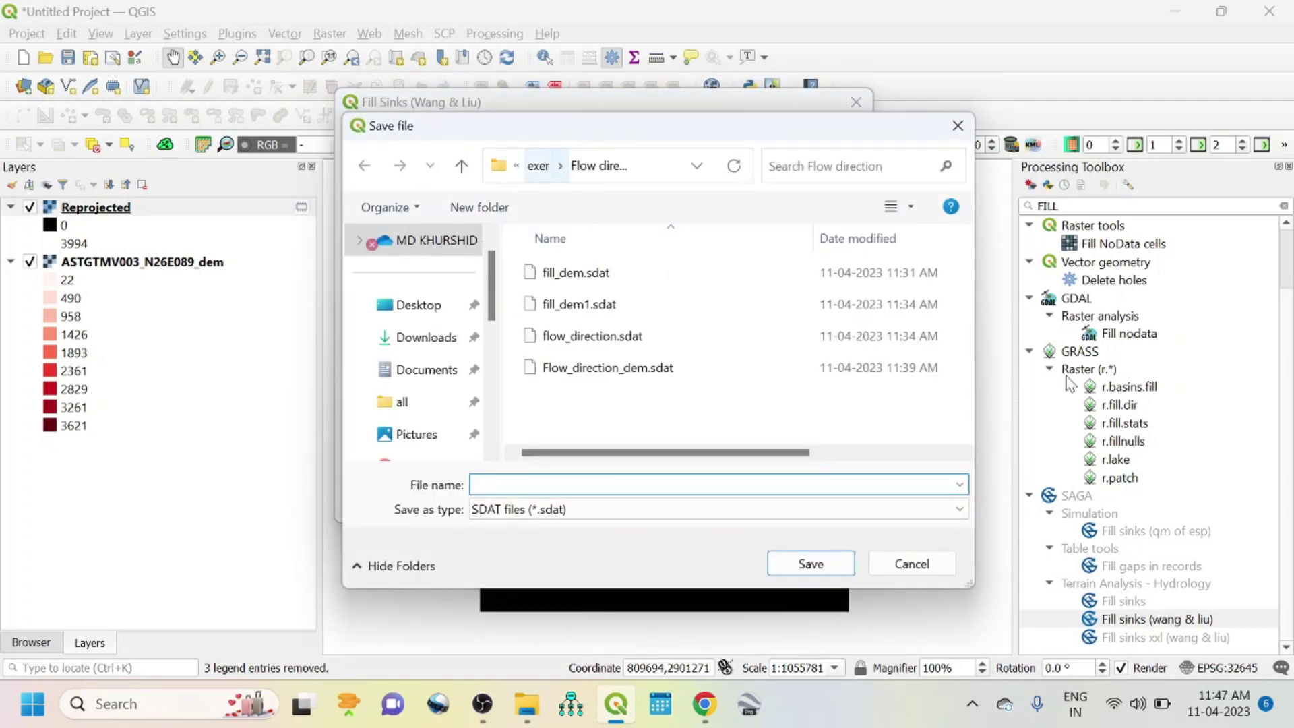
{"action": "left_click", "coordinate": [538, 166]}
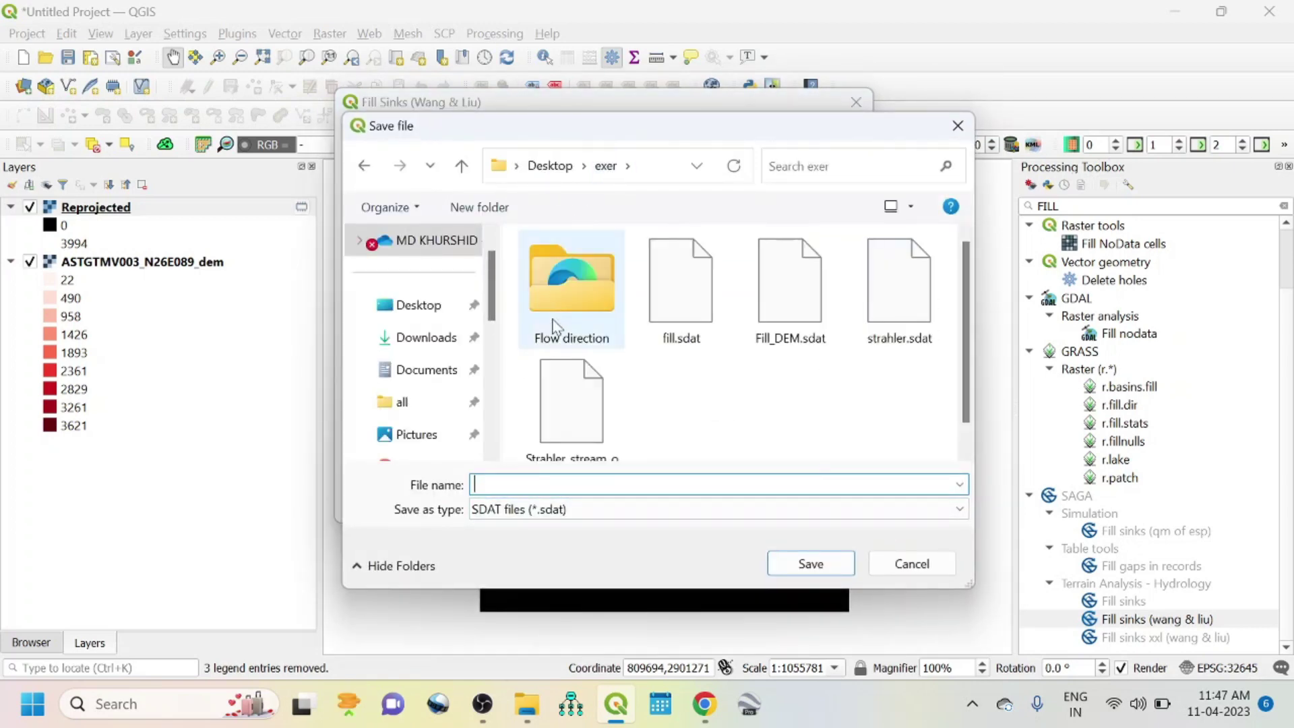
Create a new folder named DRAINAGE BASIN inside exer and open it
{"action": "left_click", "coordinate": [480, 207]}
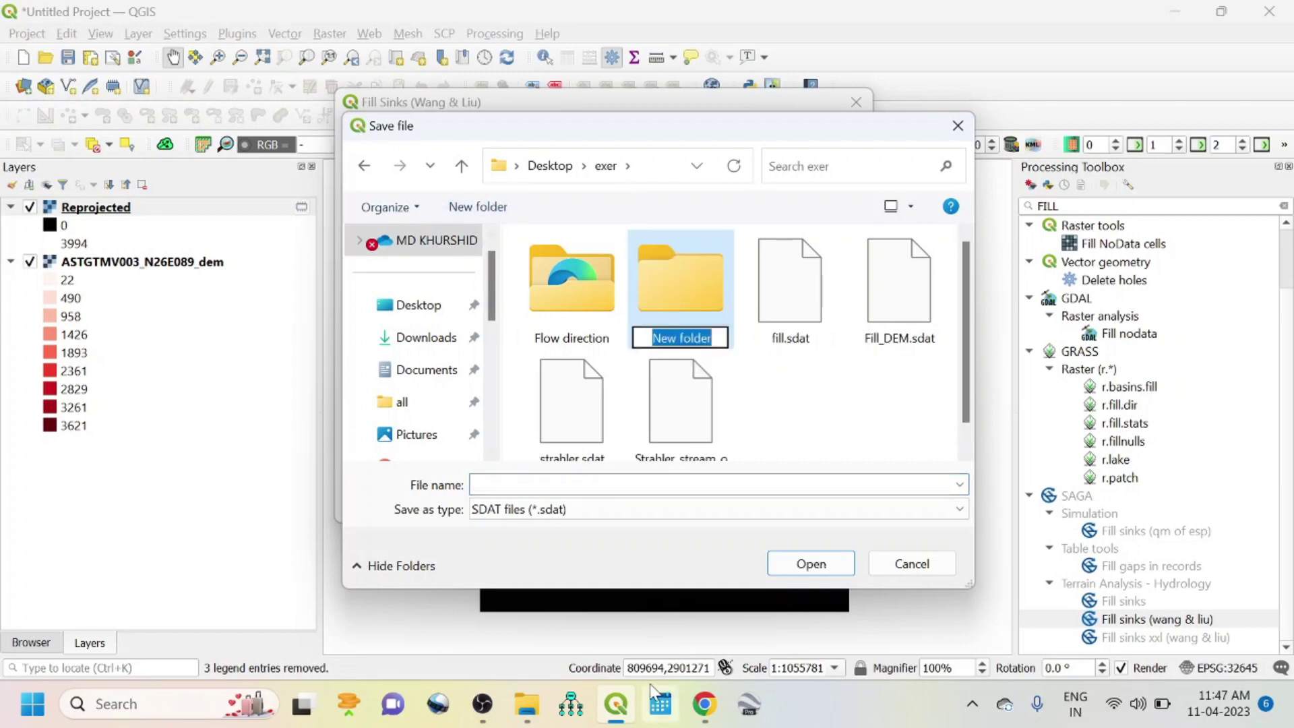
{"action": "type", "text": "wATER"}
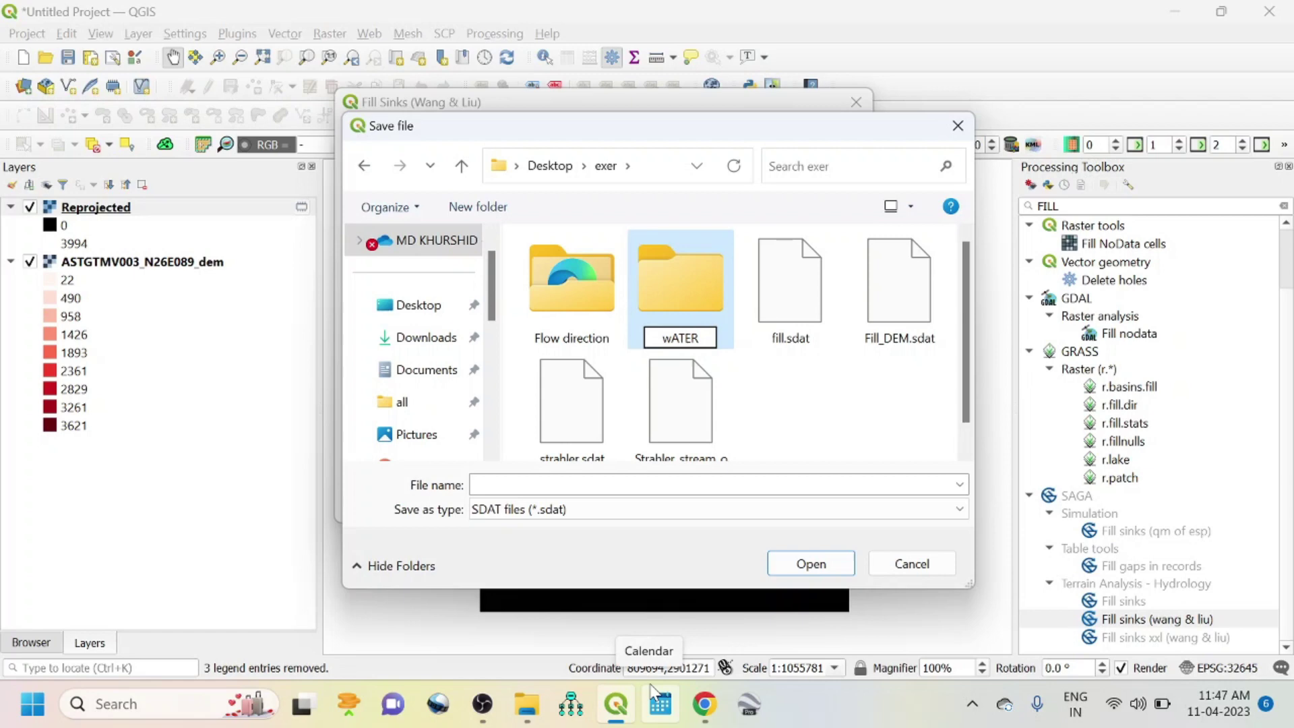
{"action": "key", "text": "BackSpace"}
{"action": "key", "text": "BackSpace"}
{"action": "key", "text": "BackSpace"}
{"action": "key", "text": "BackSpace"}
{"action": "key", "text": "BackSpace"}
{"action": "type", "text": "DRAINAGE BASIN"}
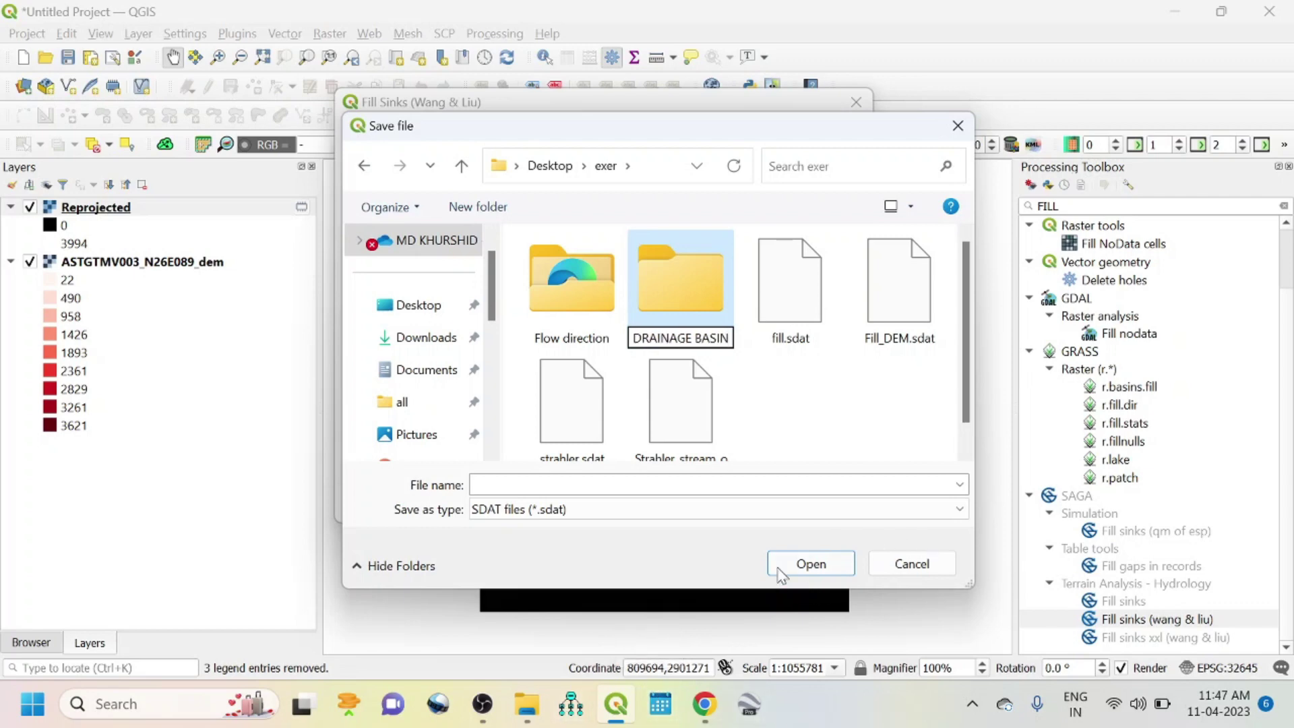
{"action": "double_click", "coordinate": [661, 288]}
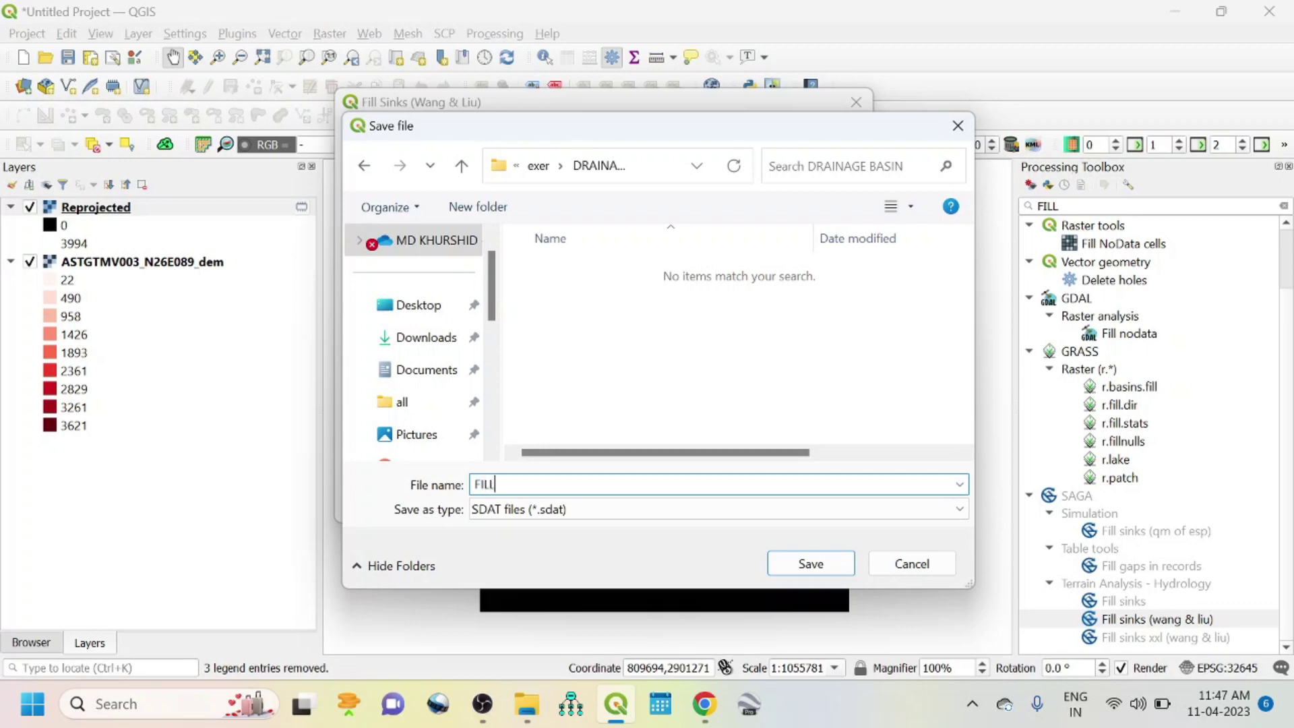
Save the filled DEM as FILL.sdat, skip loading Flow Directions and Watershed Basins, and run
{"action": "left_click", "coordinate": [813, 564]}
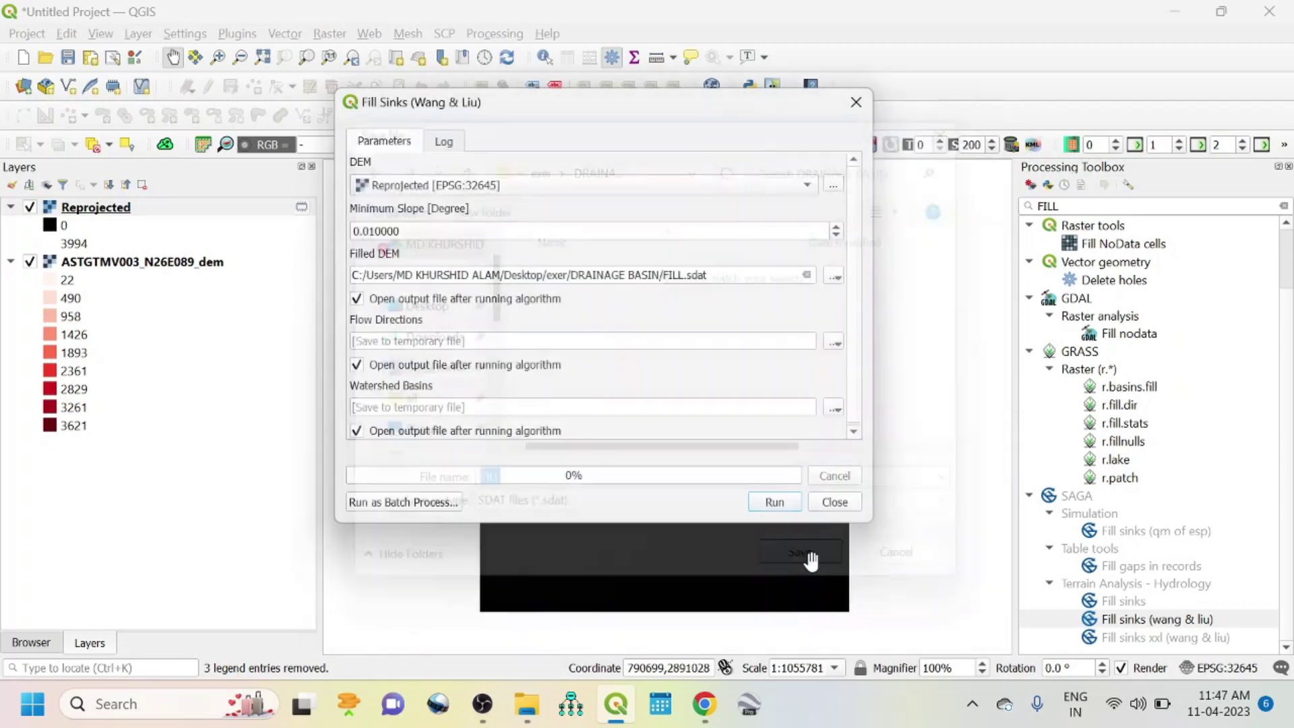
{"action": "left_click", "coordinate": [357, 364]}
{"action": "left_click", "coordinate": [357, 431]}
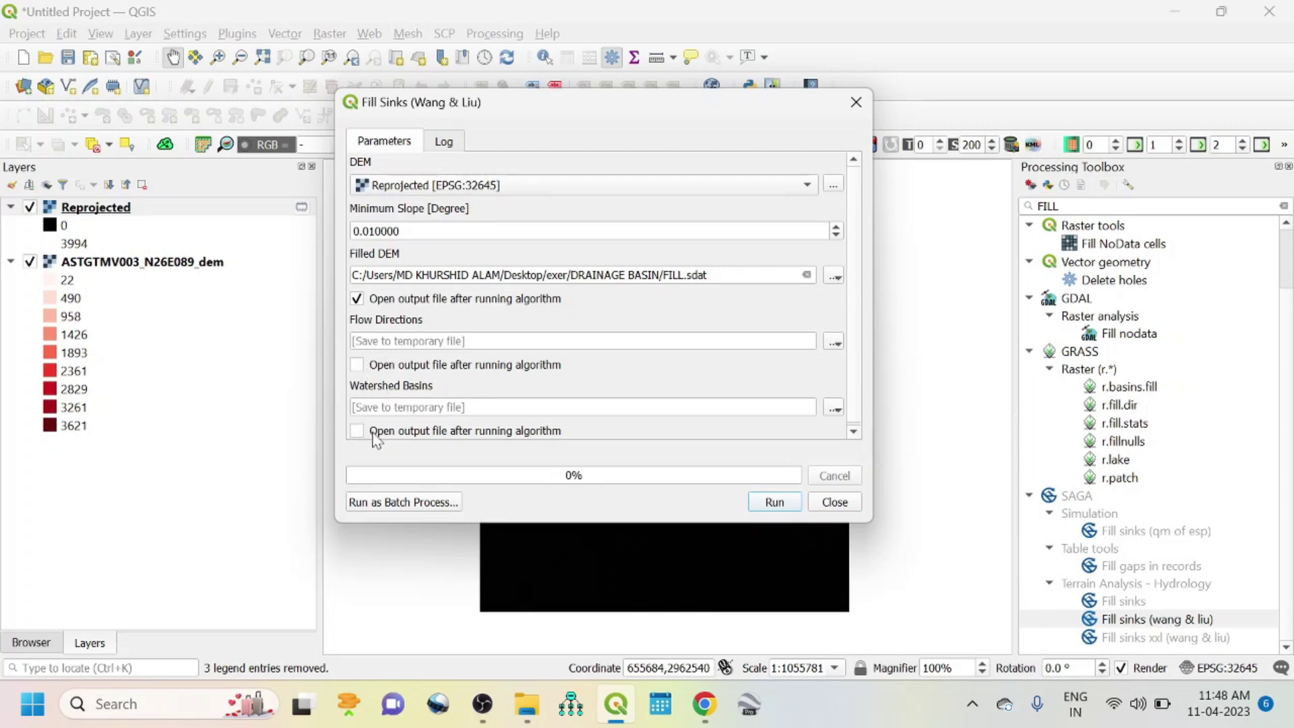
{"action": "scroll", "coordinate": [836, 411], "scroll_direction": "down", "scroll_amount": 1}
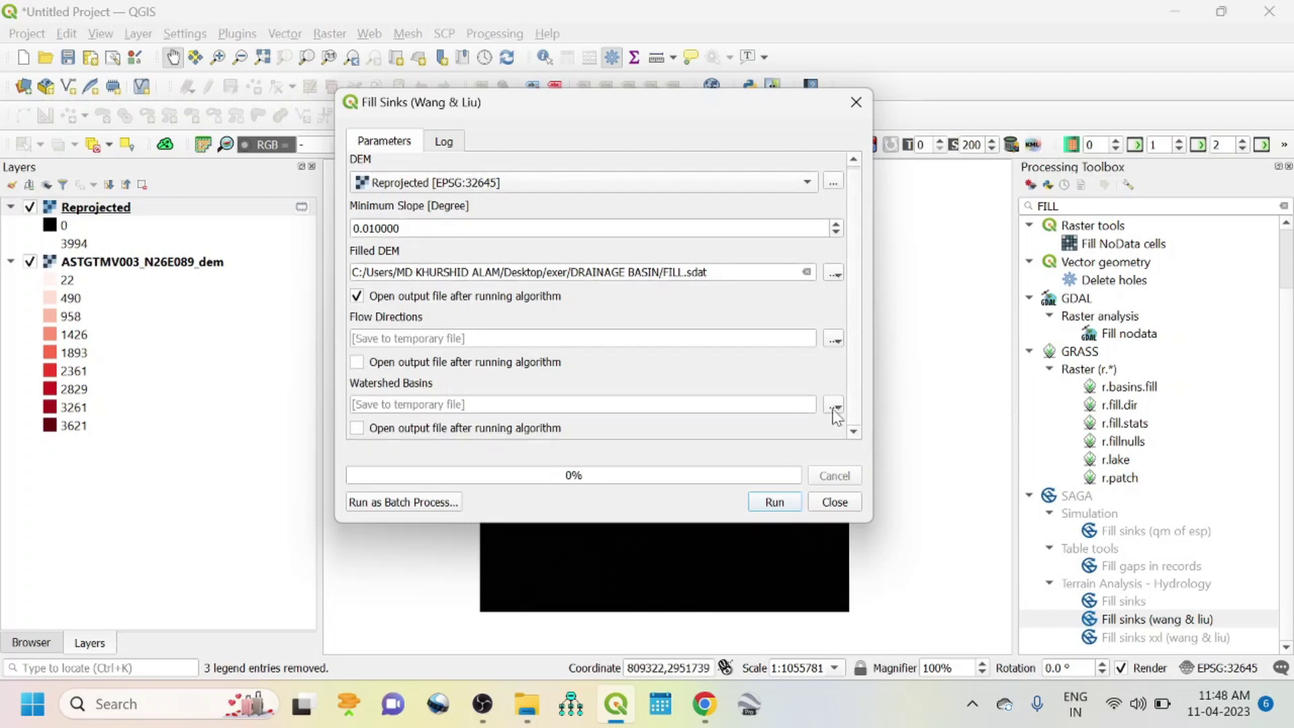
{"action": "left_click", "coordinate": [758, 503]}
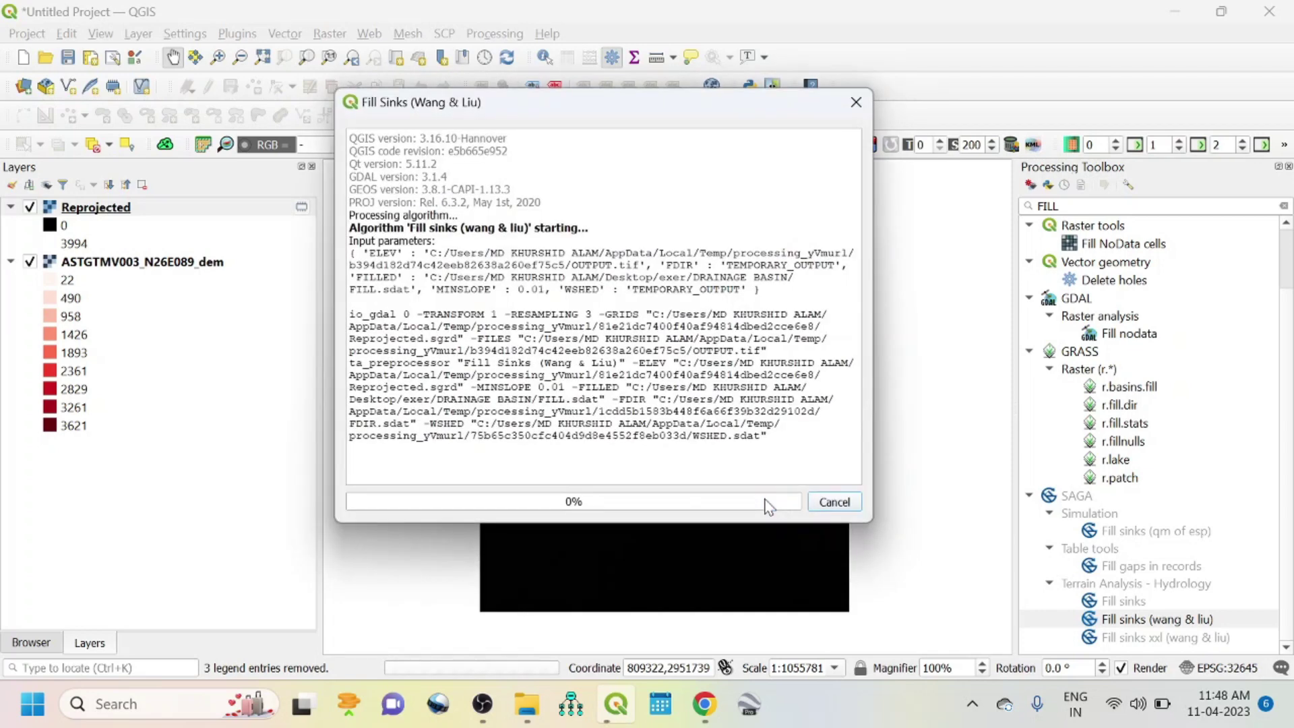
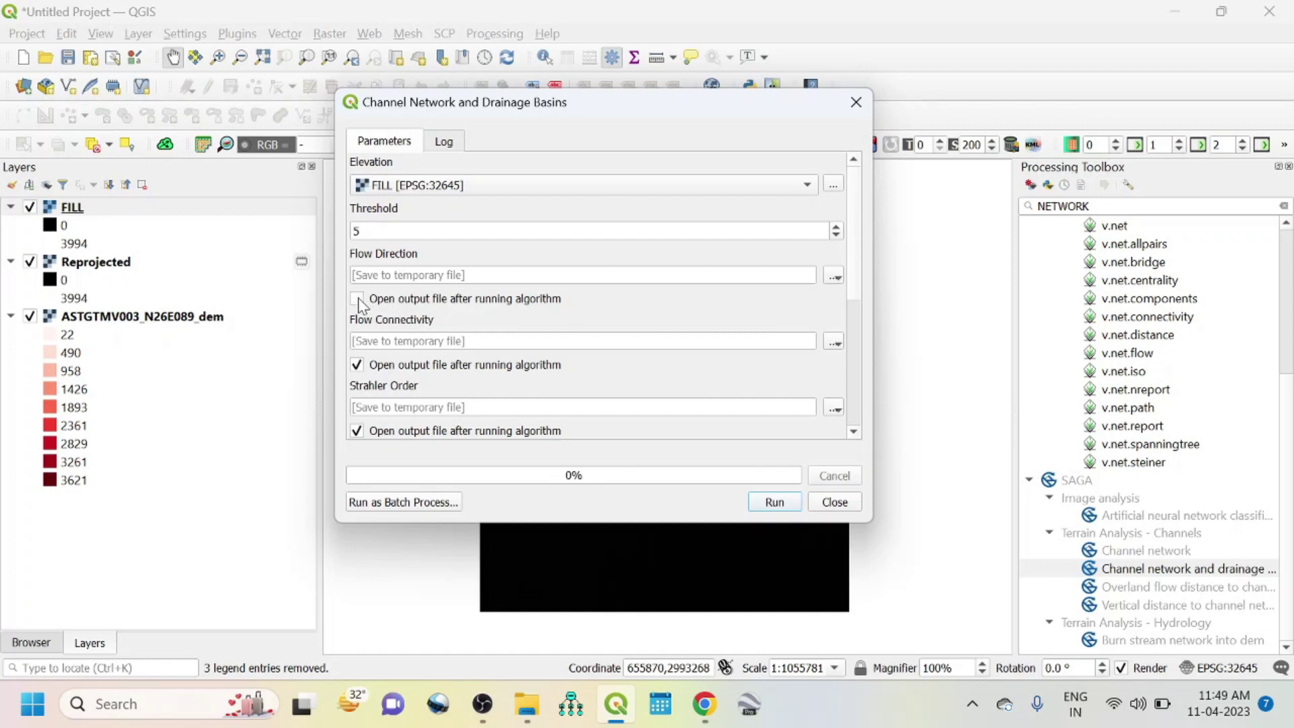
Stop the flow connectivity output from loading and save the Strahler order as S_ORDER.sdat
{"action": "left_click", "coordinate": [356, 365]}
{"action": "scroll", "coordinate": [859, 298], "scroll_direction": "down", "scroll_amount": 4}
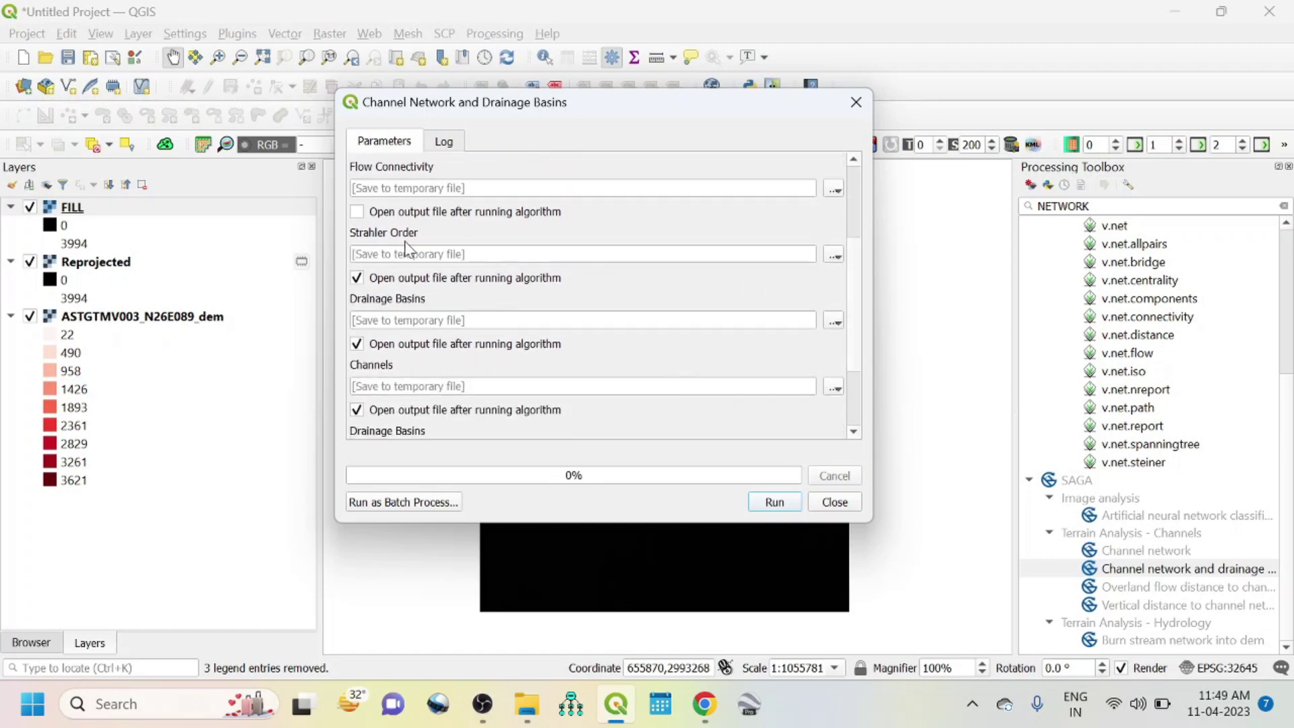
{"action": "left_click", "coordinate": [835, 255]}
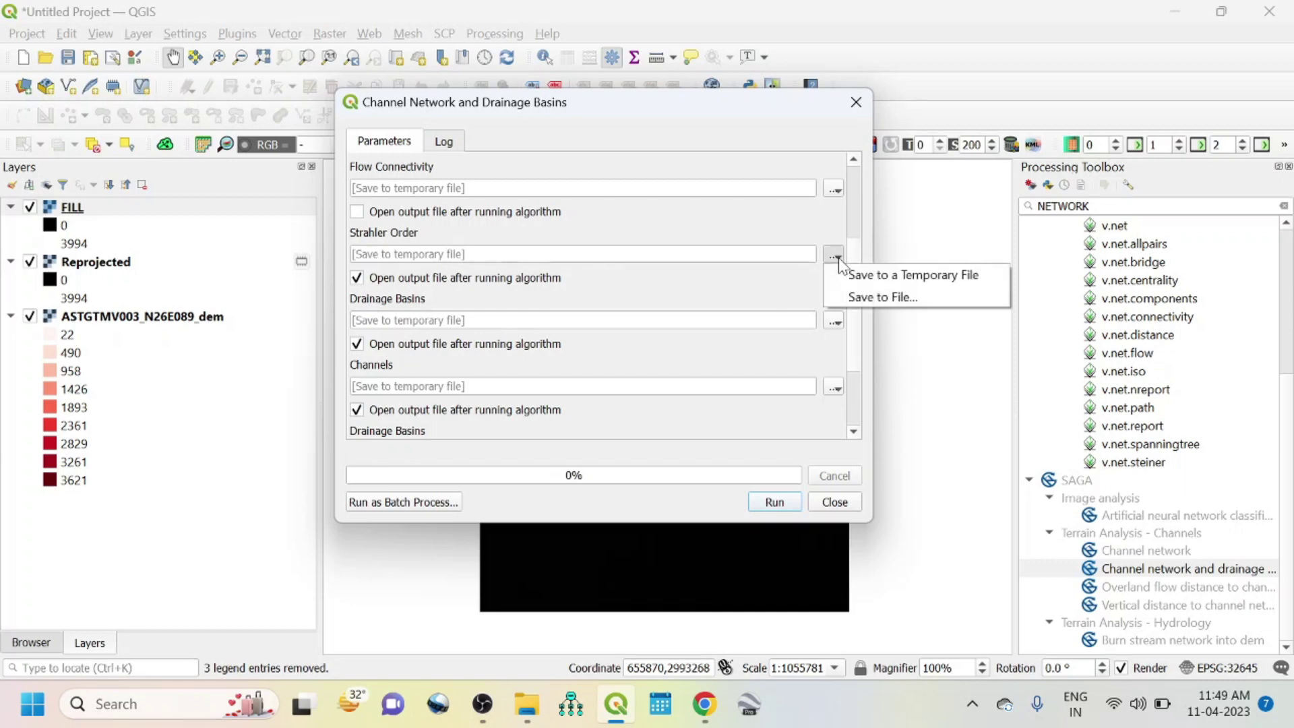
{"action": "left_click", "coordinate": [866, 300]}
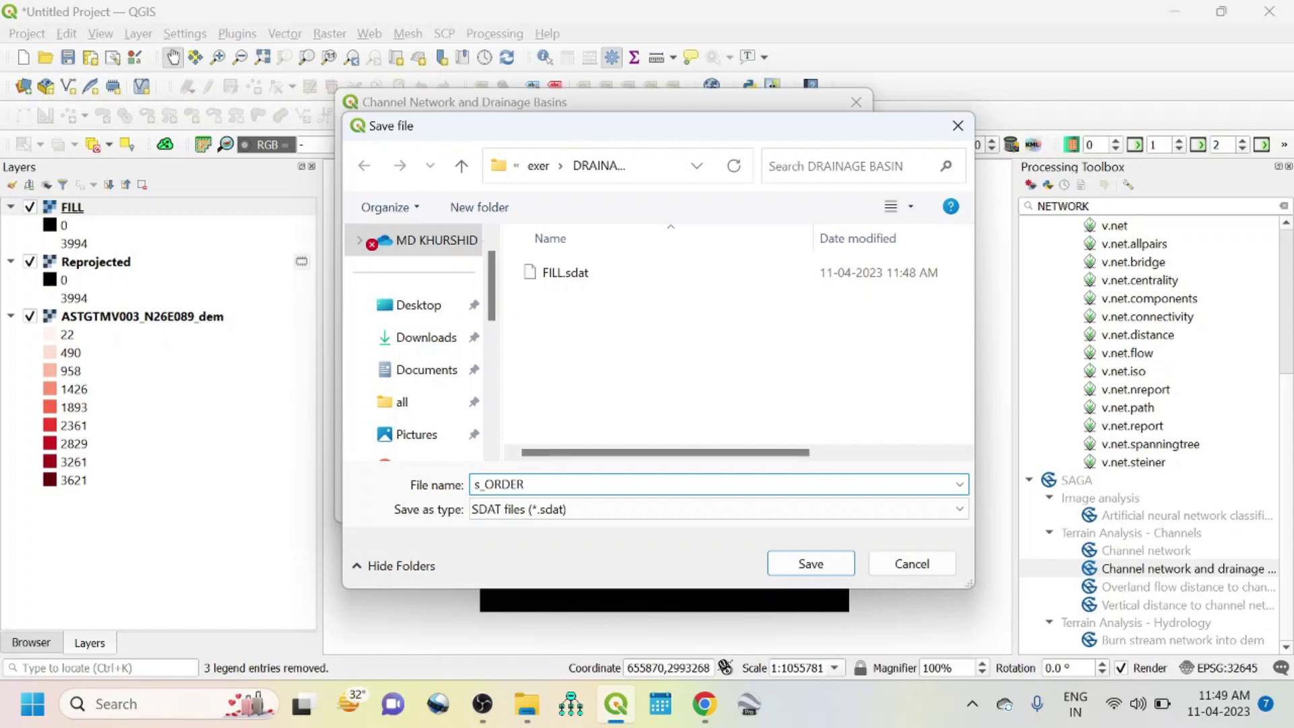
{"action": "type", "text": "S"}
{"action": "left_click", "coordinate": [828, 559]}
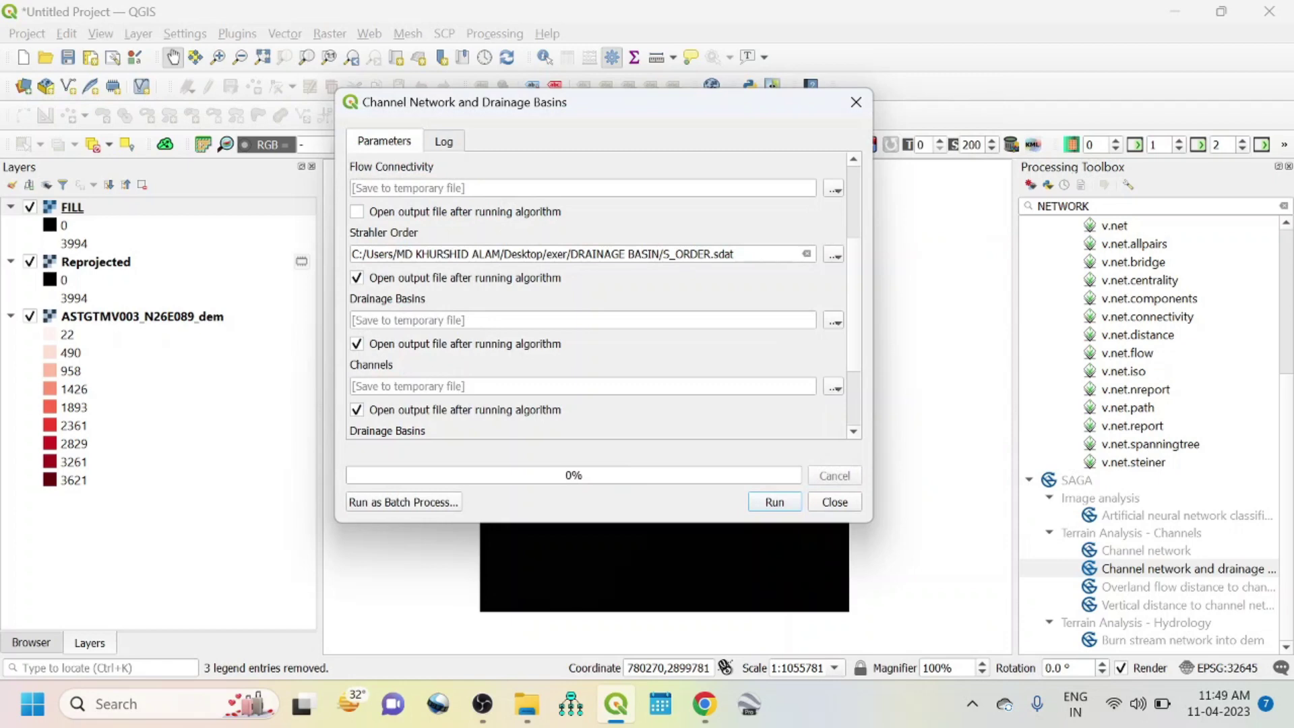
Save drainage basins as D_BASIN.sdat, stop the remaining outputs loading, and run the analysis
{"action": "left_click", "coordinate": [840, 323]}
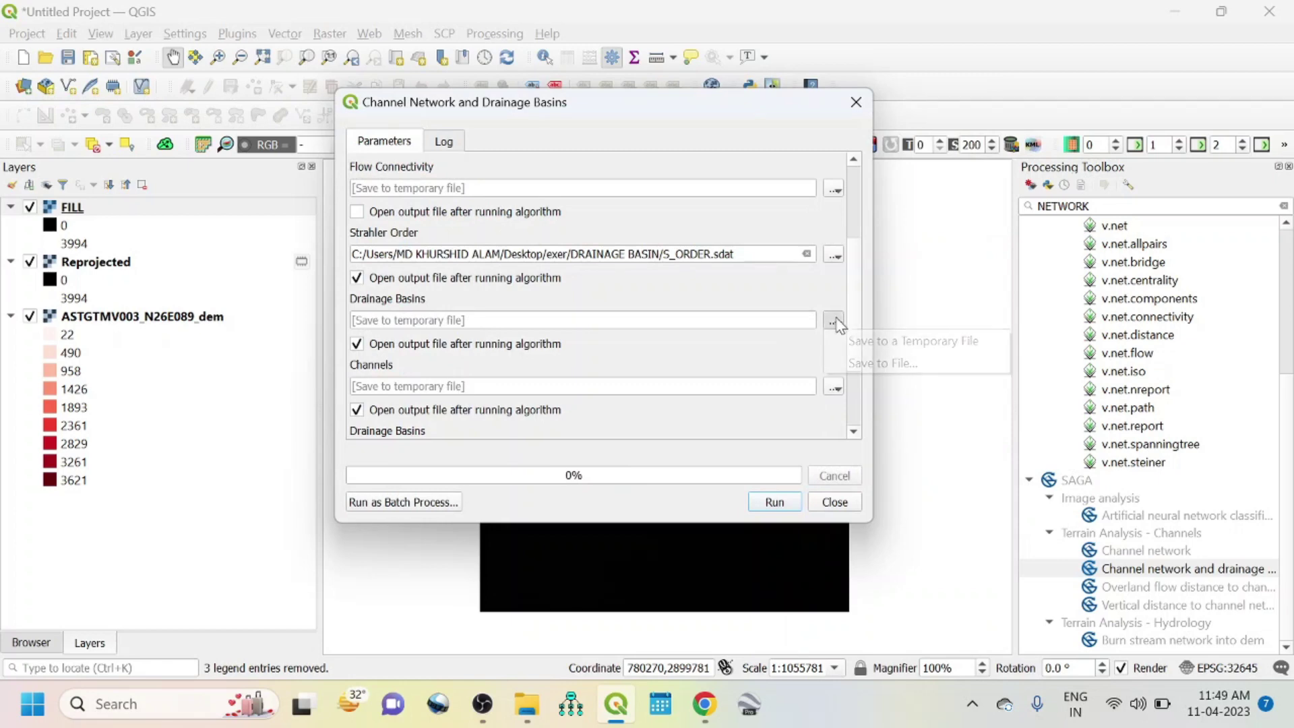
{"action": "left_click", "coordinate": [856, 364]}
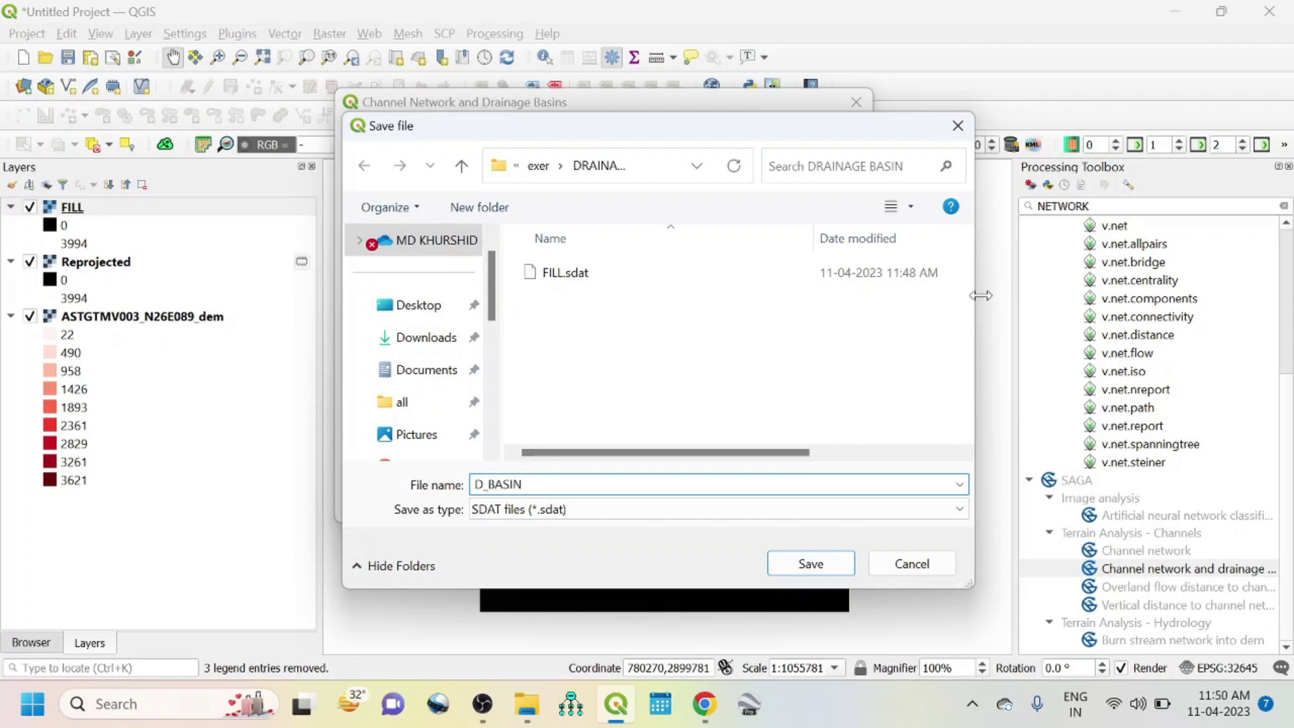
{"action": "left_click", "coordinate": [812, 563]}
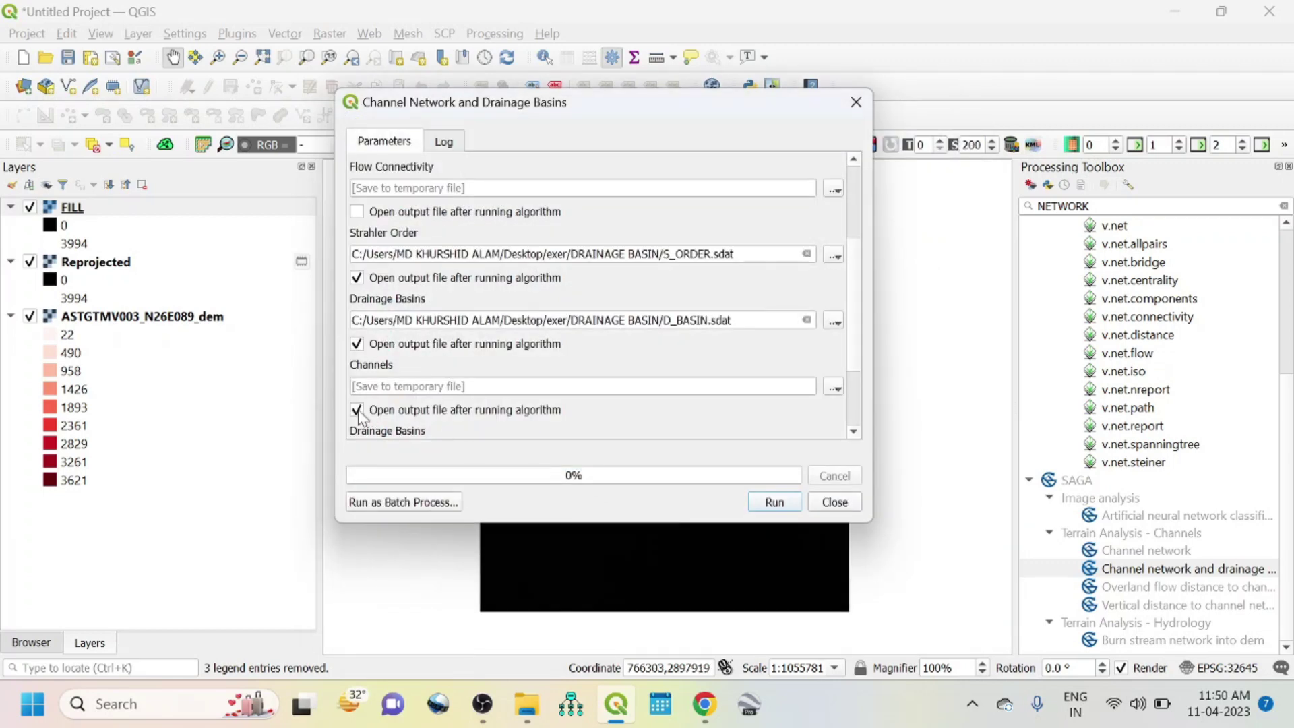
{"action": "scroll", "coordinate": [858, 352], "scroll_direction": "down", "scroll_amount": 3}
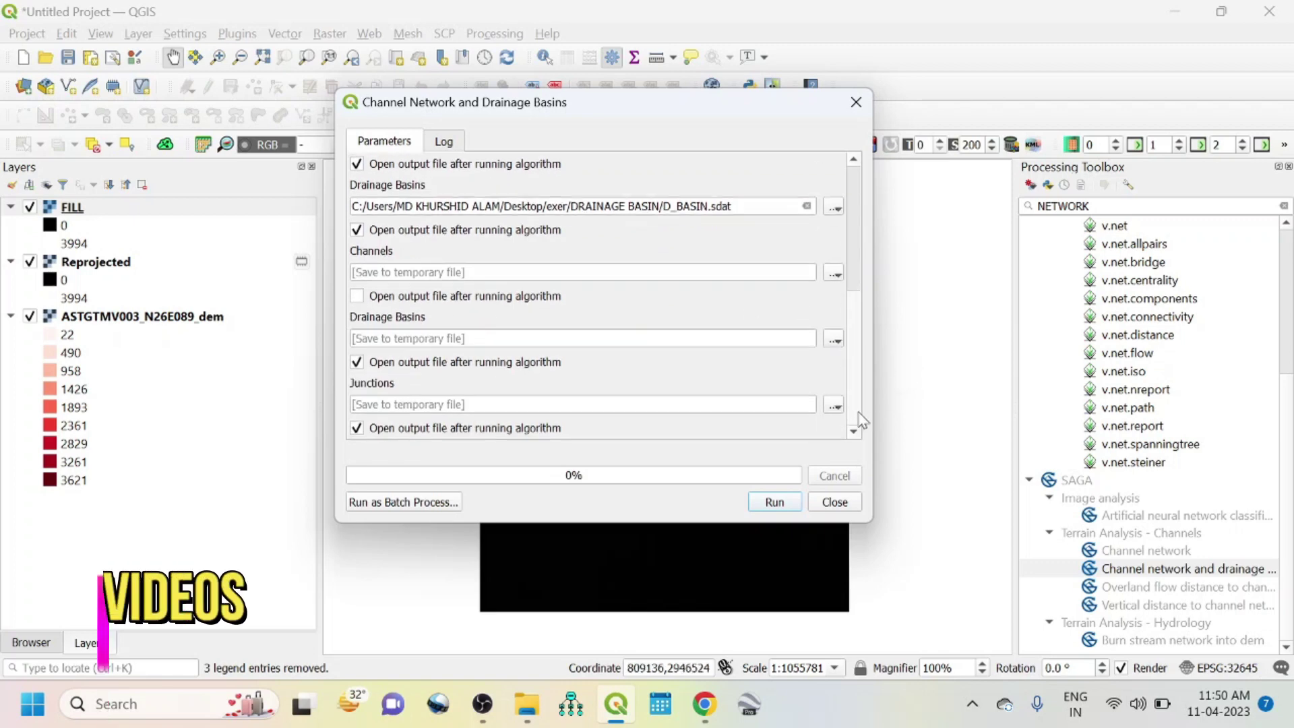
{"action": "left_click", "coordinate": [357, 362]}
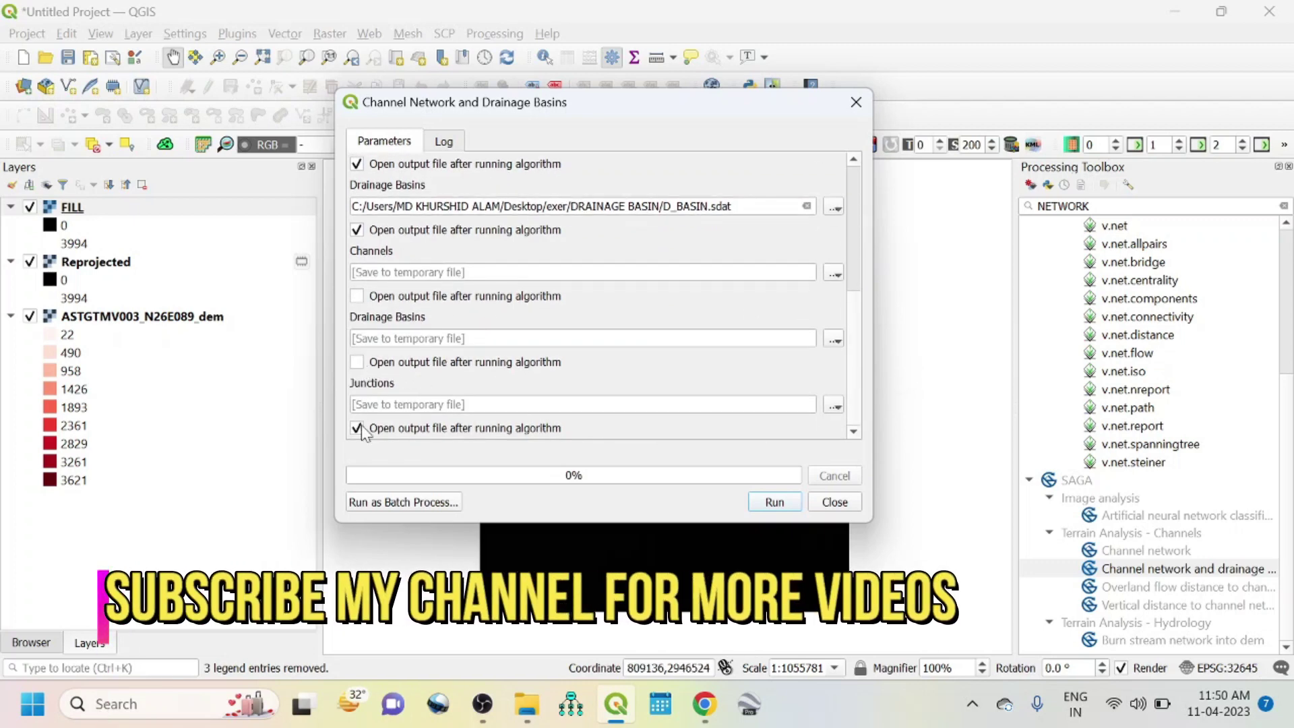
{"action": "left_click", "coordinate": [357, 428]}
{"action": "left_click", "coordinate": [787, 504]}
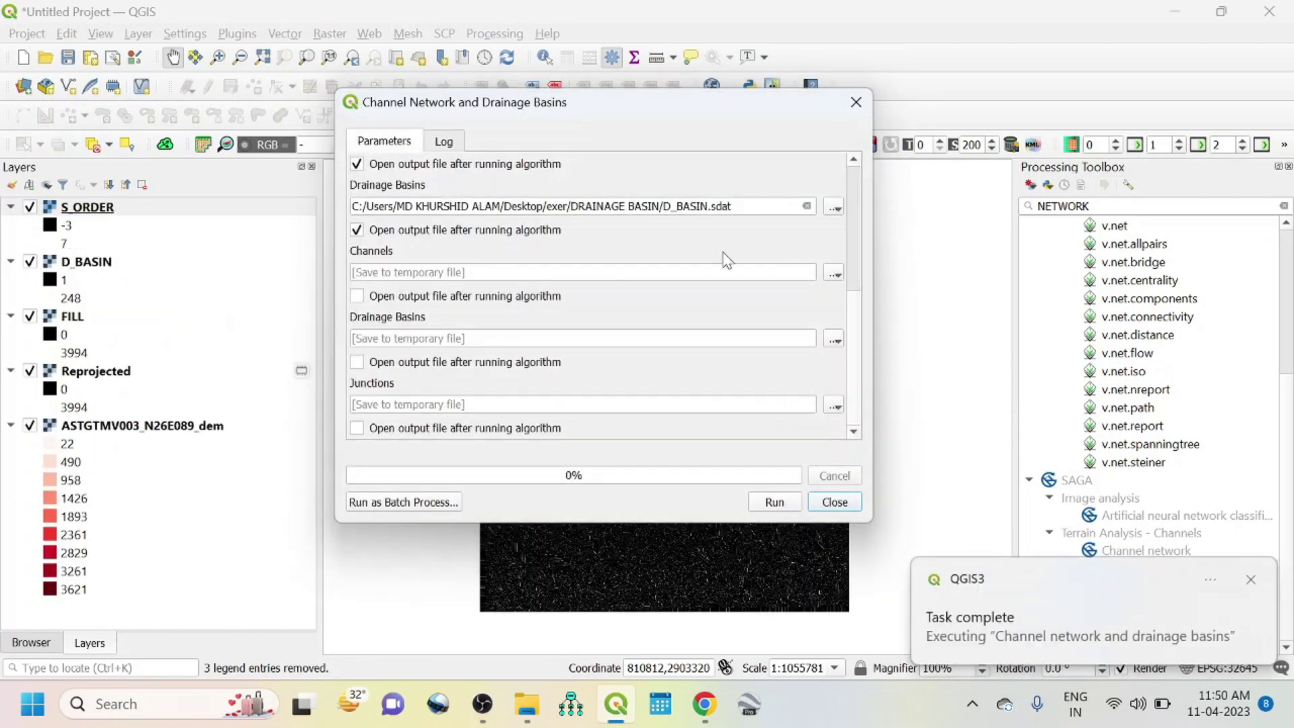
{"action": "left_click", "coordinate": [856, 102]}
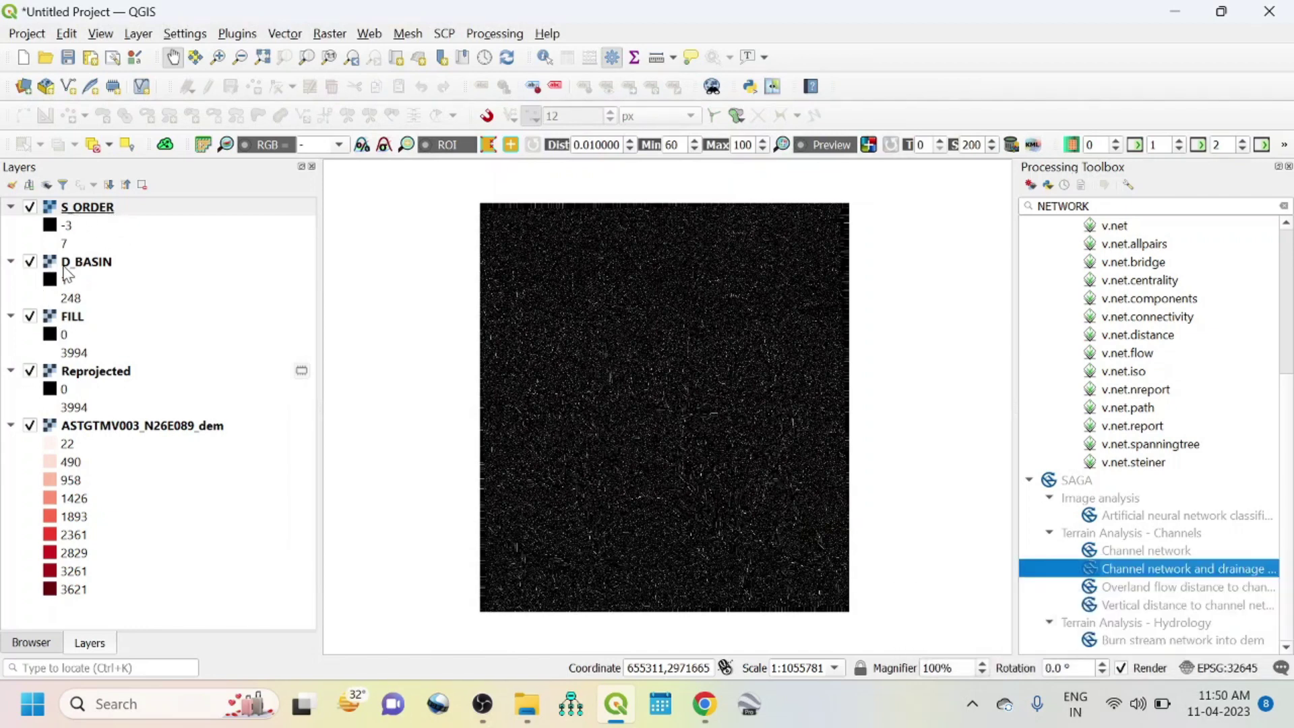
Hide the DEM and Reprojected layers, zoom to S_ORDER, and pan across the streams
{"action": "left_click", "coordinate": [30, 425]}
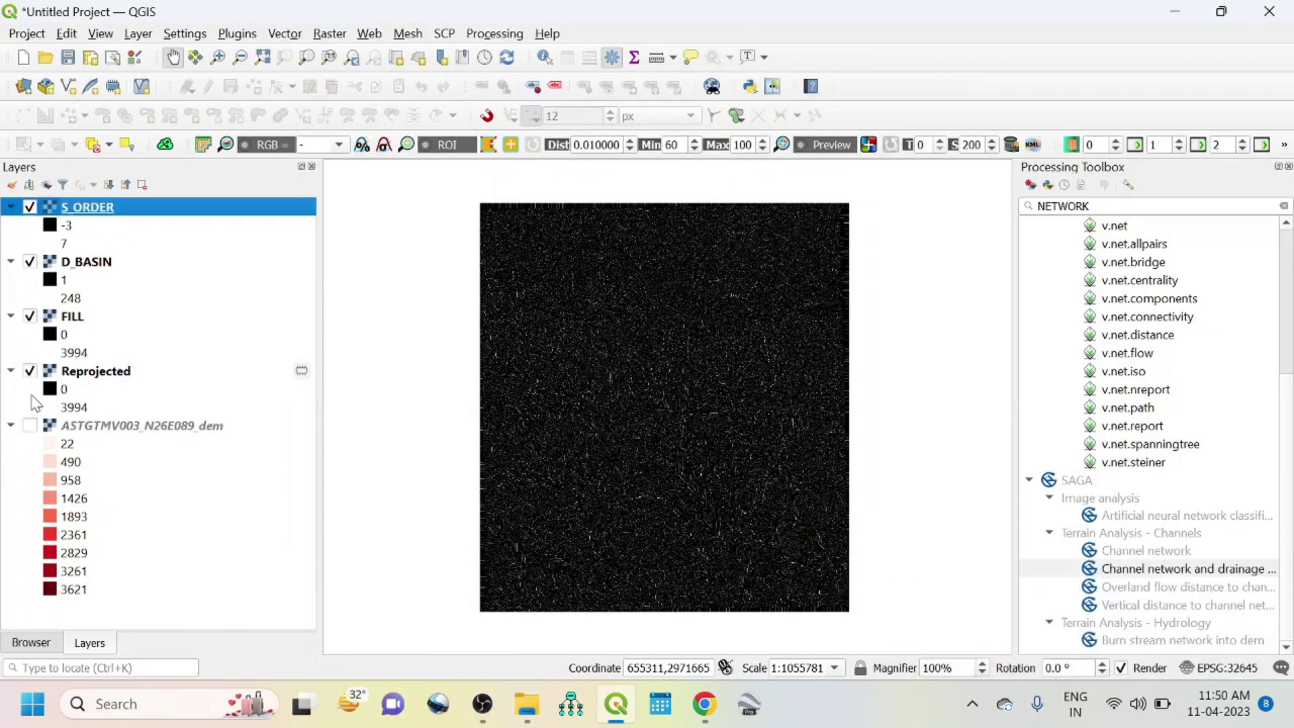
{"action": "left_click", "coordinate": [30, 371]}
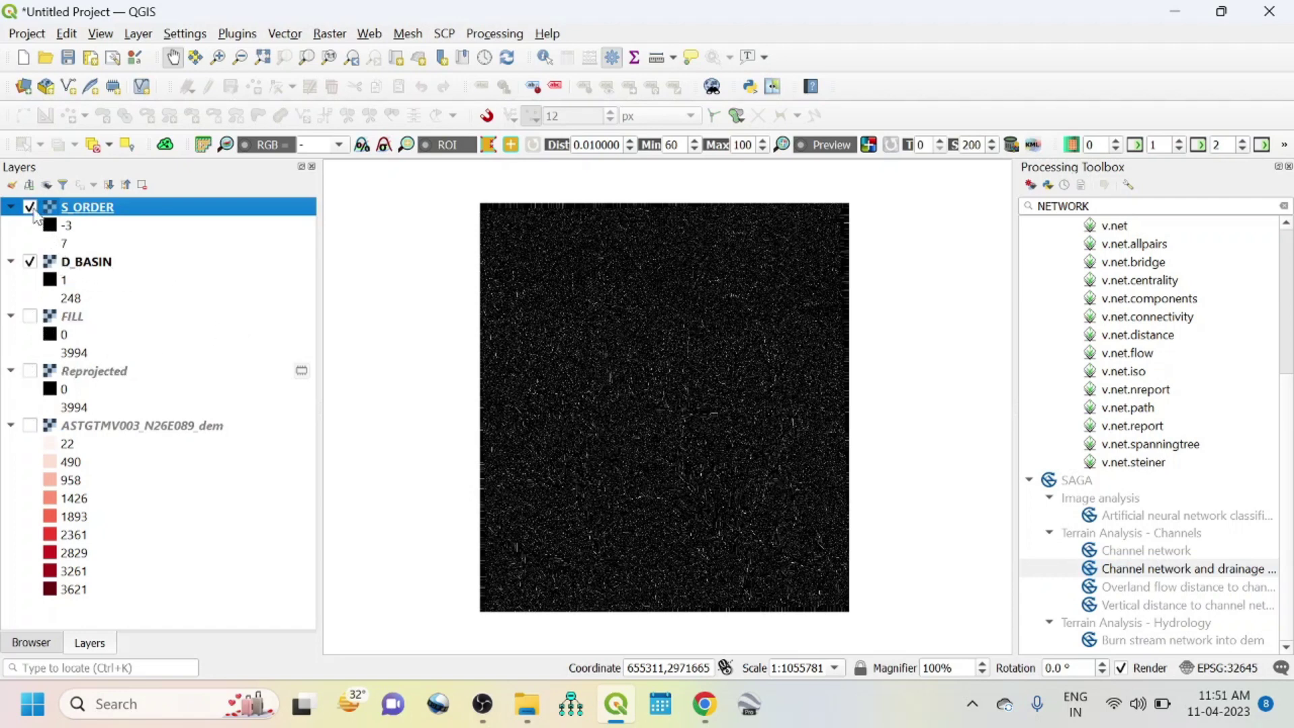
{"action": "right_click", "coordinate": [84, 206]}
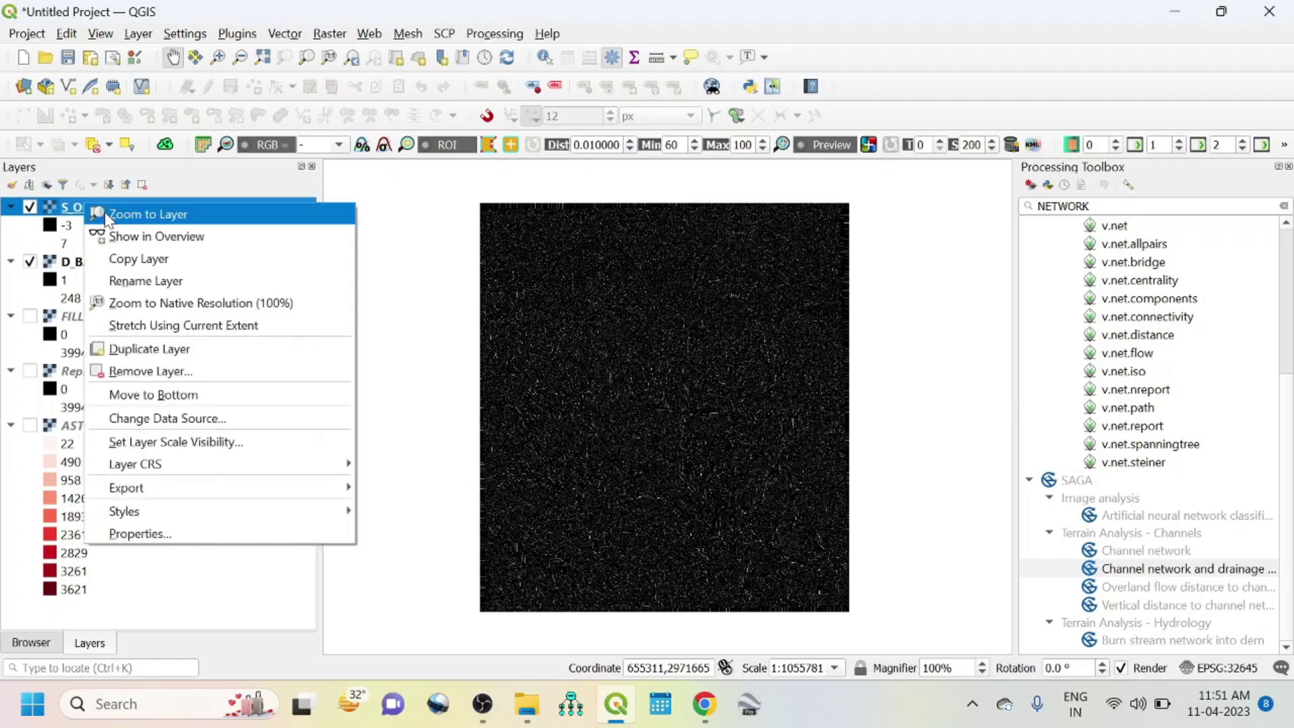
{"action": "left_click", "coordinate": [107, 211]}
{"action": "scroll", "coordinate": [665, 384], "scroll_direction": "down", "scroll_amount": 2}
{"action": "scroll", "coordinate": [666, 389], "scroll_direction": "up", "scroll_amount": 3}
{"action": "scroll", "coordinate": [665, 384], "scroll_direction": "up", "scroll_amount": 1}
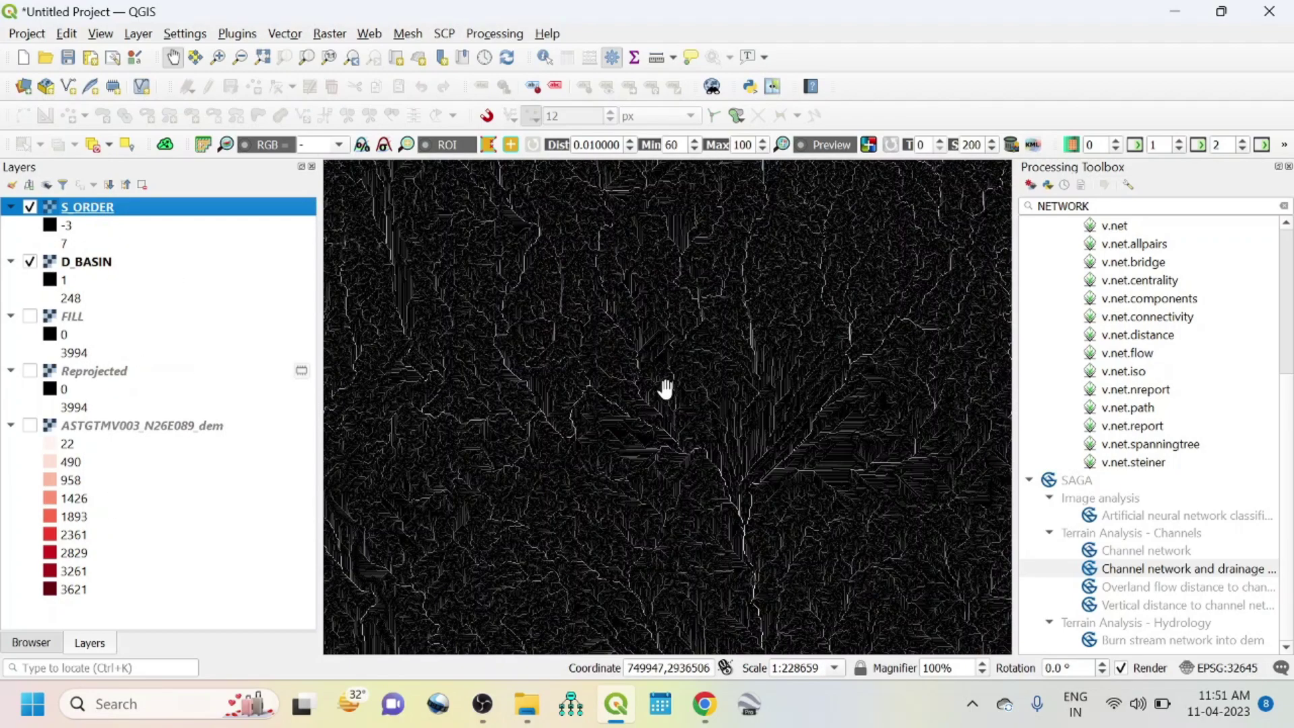
{"action": "scroll", "coordinate": [748, 432], "scroll_direction": "up", "scroll_amount": 1}
{"action": "scroll", "coordinate": [571, 348], "scroll_direction": "down", "scroll_amount": 1}
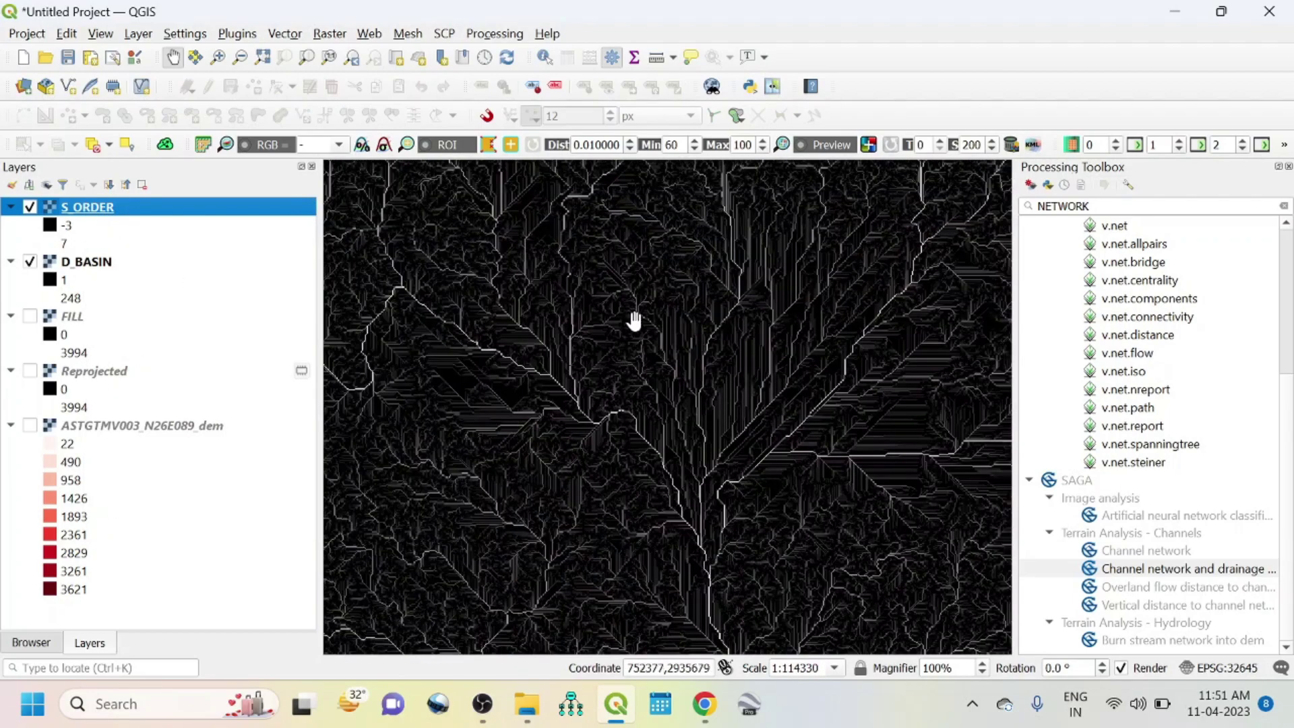
{"action": "left_click_drag", "start_coordinate": [633, 318], "coordinate": [940, 357]}
{"action": "left_click_drag", "start_coordinate": [659, 404], "coordinate": [776, 408]}
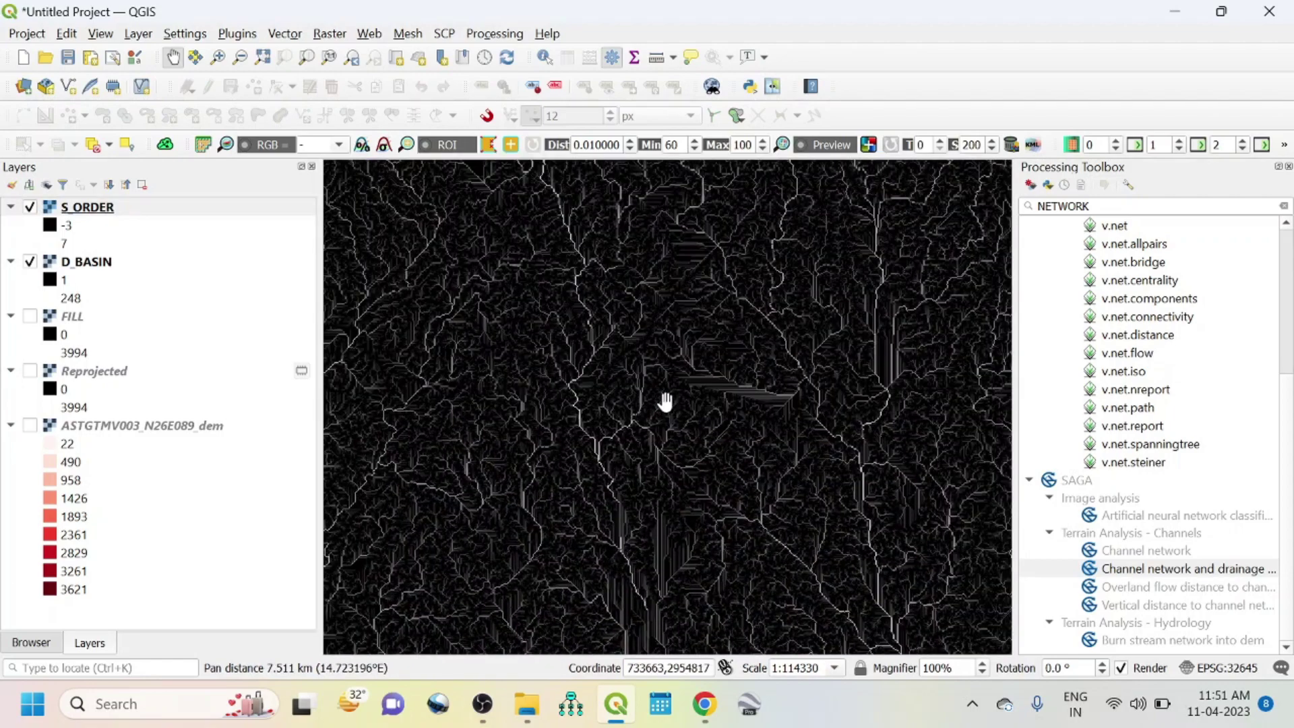
Hide S_ORDER, zoom to the D_BASIN extent, and briefly show the streams over the basins
{"action": "left_click", "coordinate": [30, 208]}
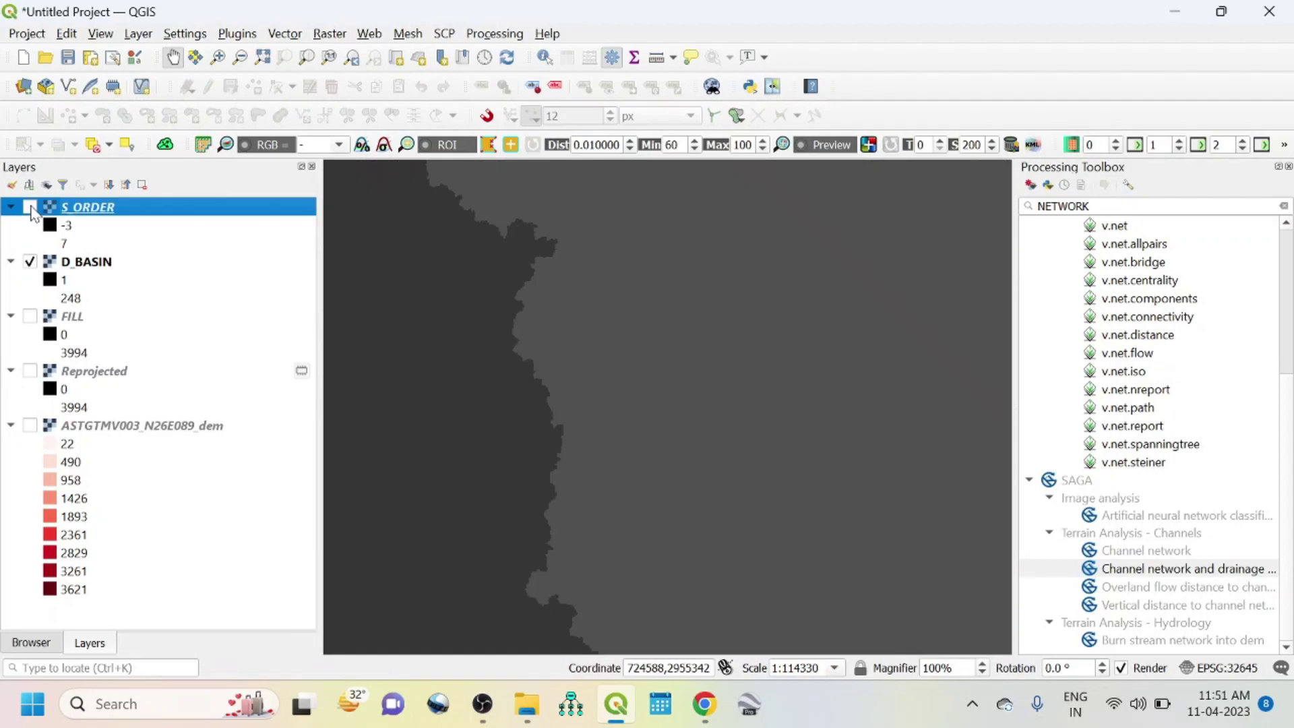
{"action": "scroll", "coordinate": [716, 388], "scroll_direction": "down", "scroll_amount": 3}
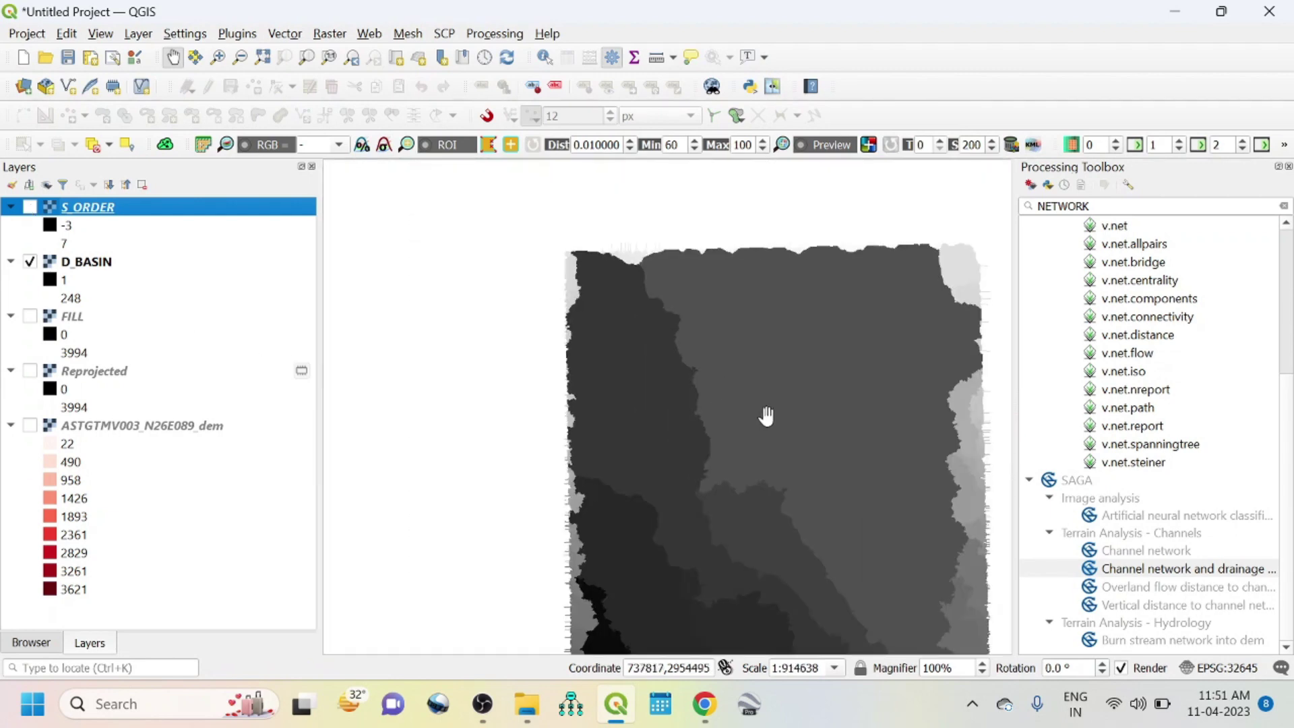
{"action": "left_click_drag", "start_coordinate": [808, 477], "coordinate": [708, 362]}
{"action": "right_click", "coordinate": [82, 263]}
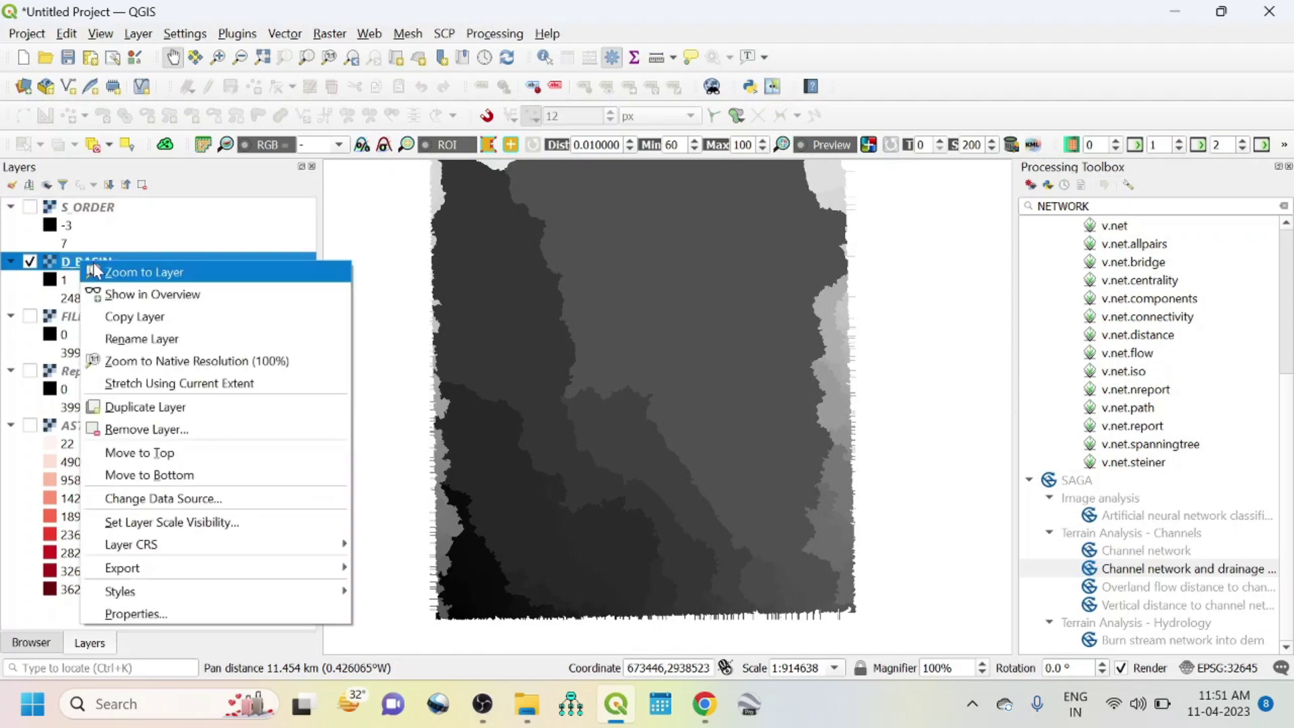
{"action": "left_click", "coordinate": [97, 270]}
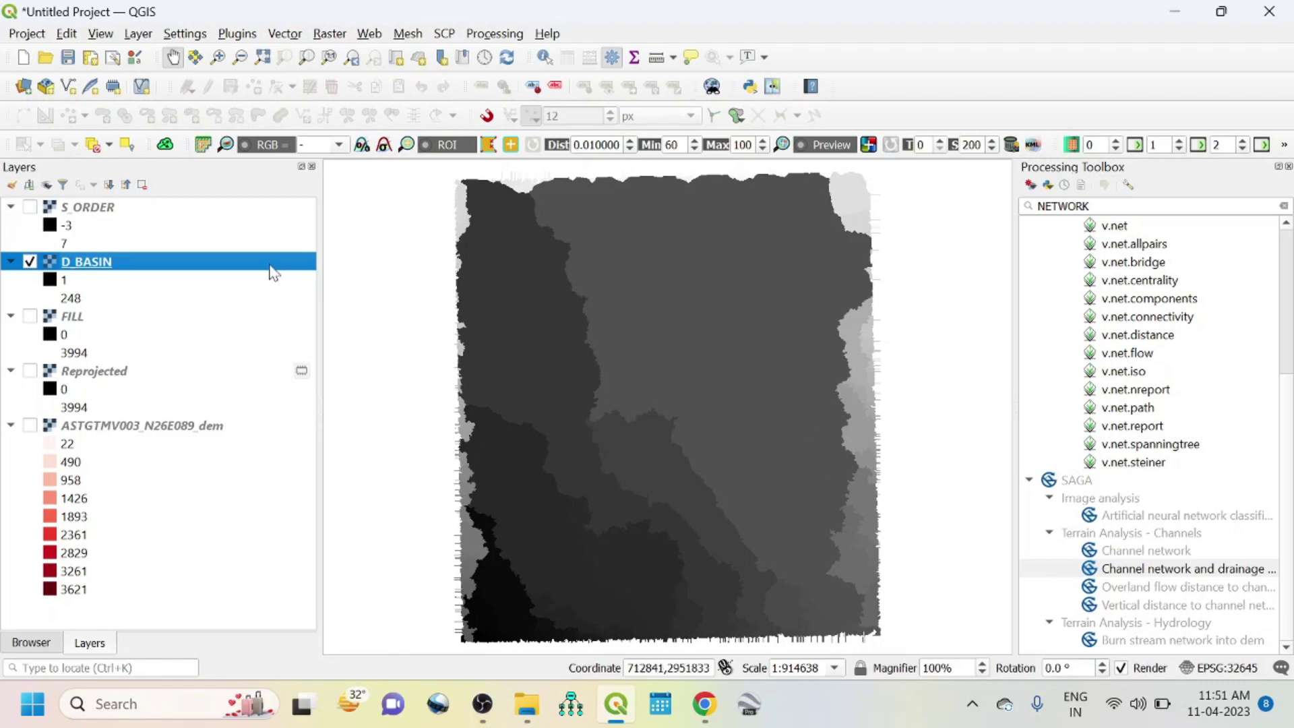
{"action": "left_click", "coordinate": [30, 207]}
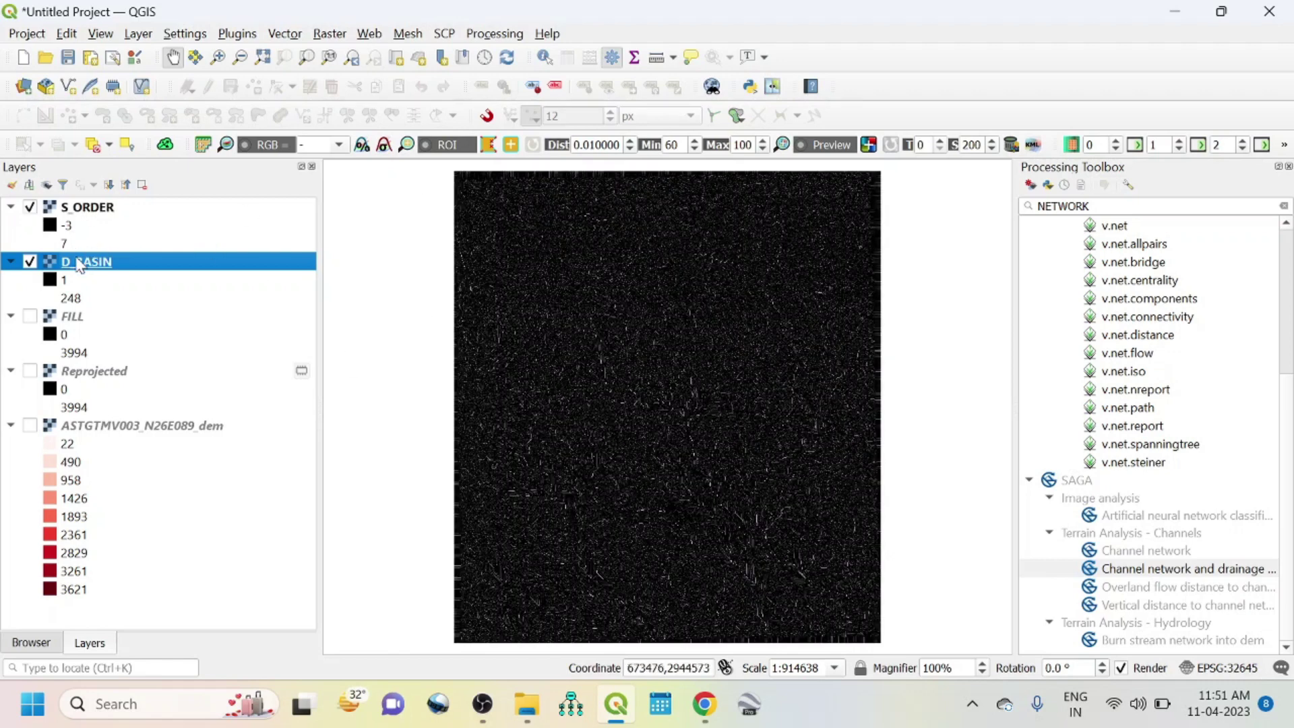
{"action": "right_click", "coordinate": [79, 265]}
{"action": "left_click", "coordinate": [110, 270]}
{"action": "right_click", "coordinate": [110, 269]}
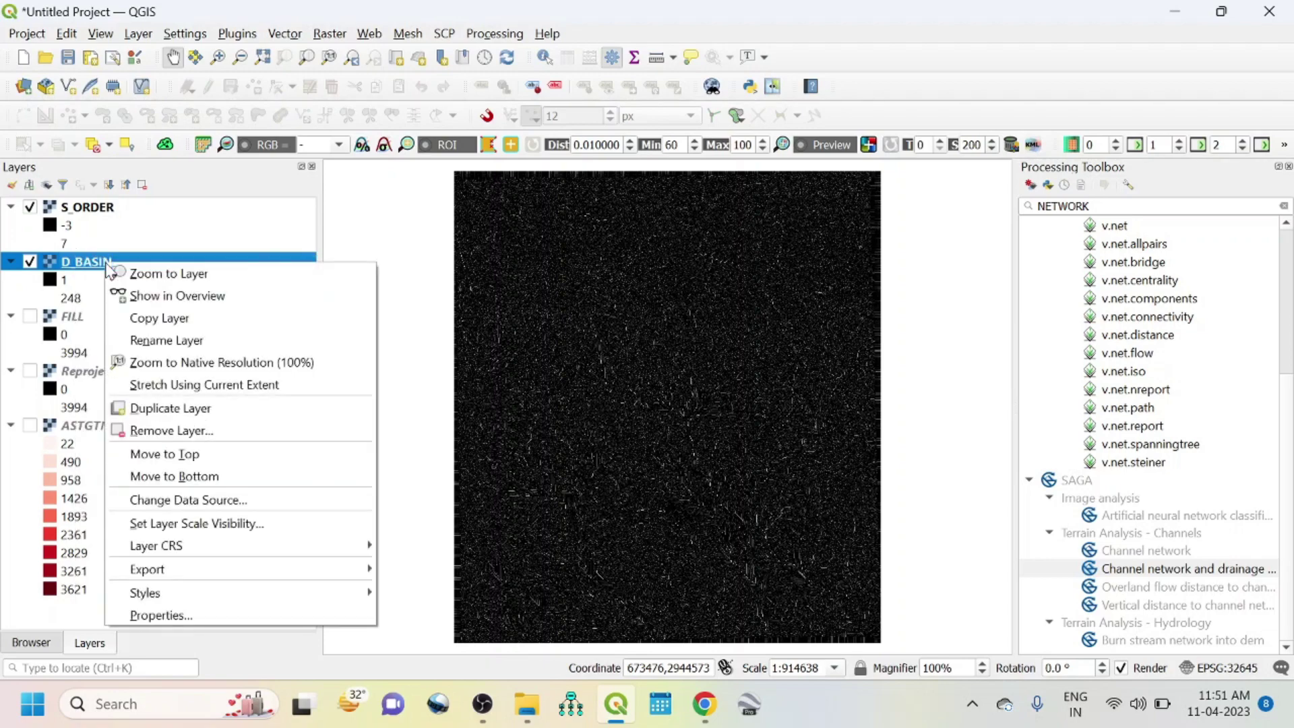
{"action": "left_click", "coordinate": [110, 270]}
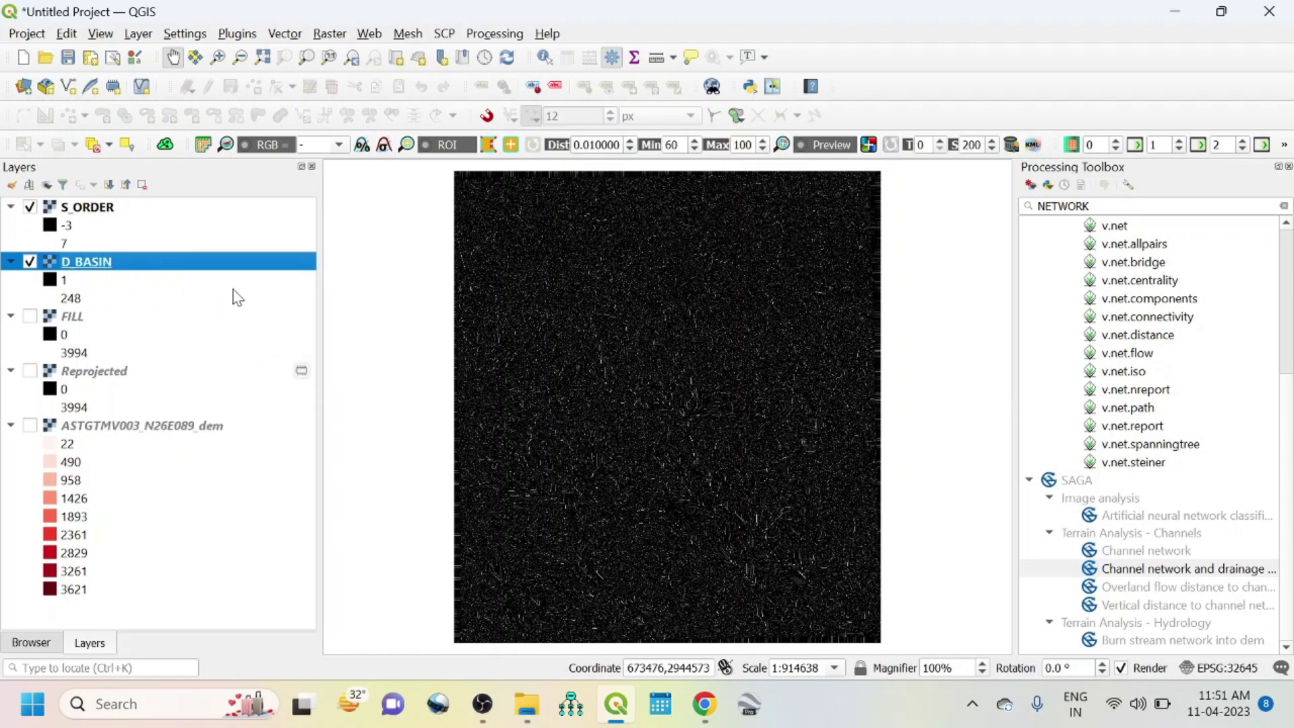
Hide S_ORDER again and pan until the grey D_BASIN raster is centred
{"action": "left_click", "coordinate": [30, 207]}
{"action": "scroll", "coordinate": [819, 342], "scroll_direction": "down", "scroll_amount": 1}
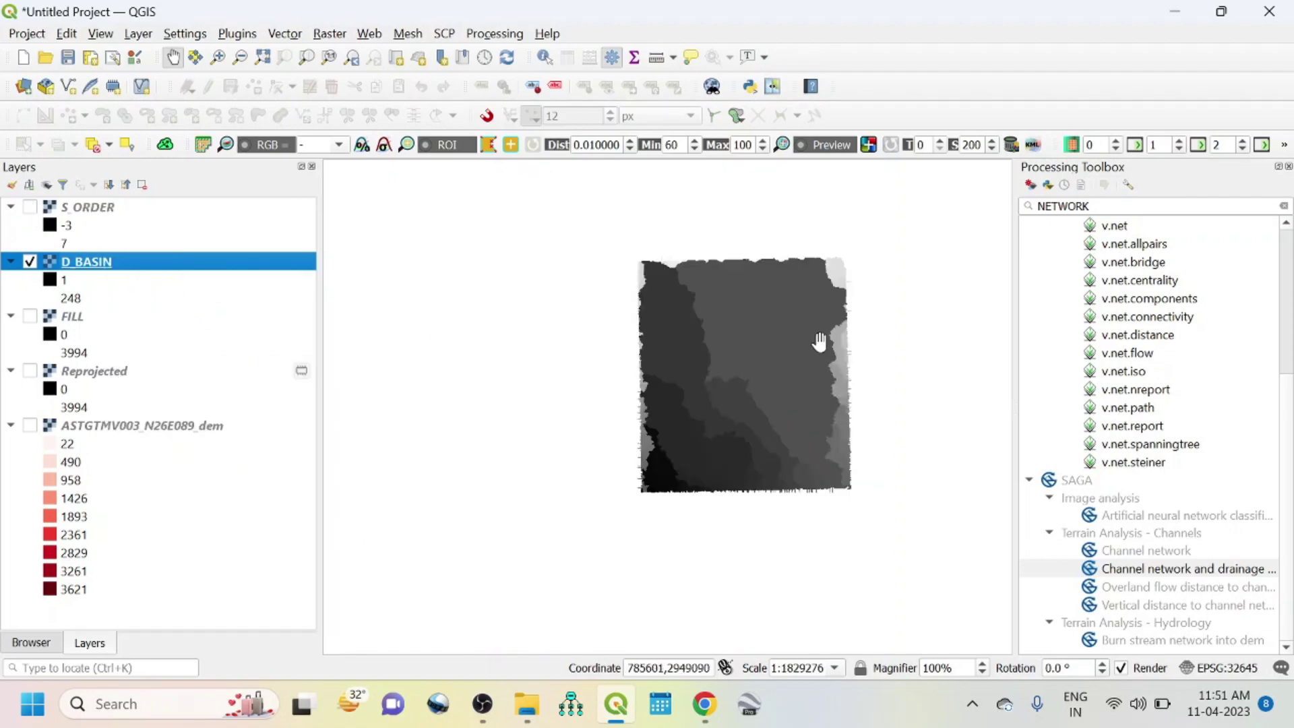
{"action": "scroll", "coordinate": [816, 343], "scroll_direction": "up", "scroll_amount": 2}
{"action": "left_click_drag", "start_coordinate": [581, 371], "coordinate": [800, 358]}
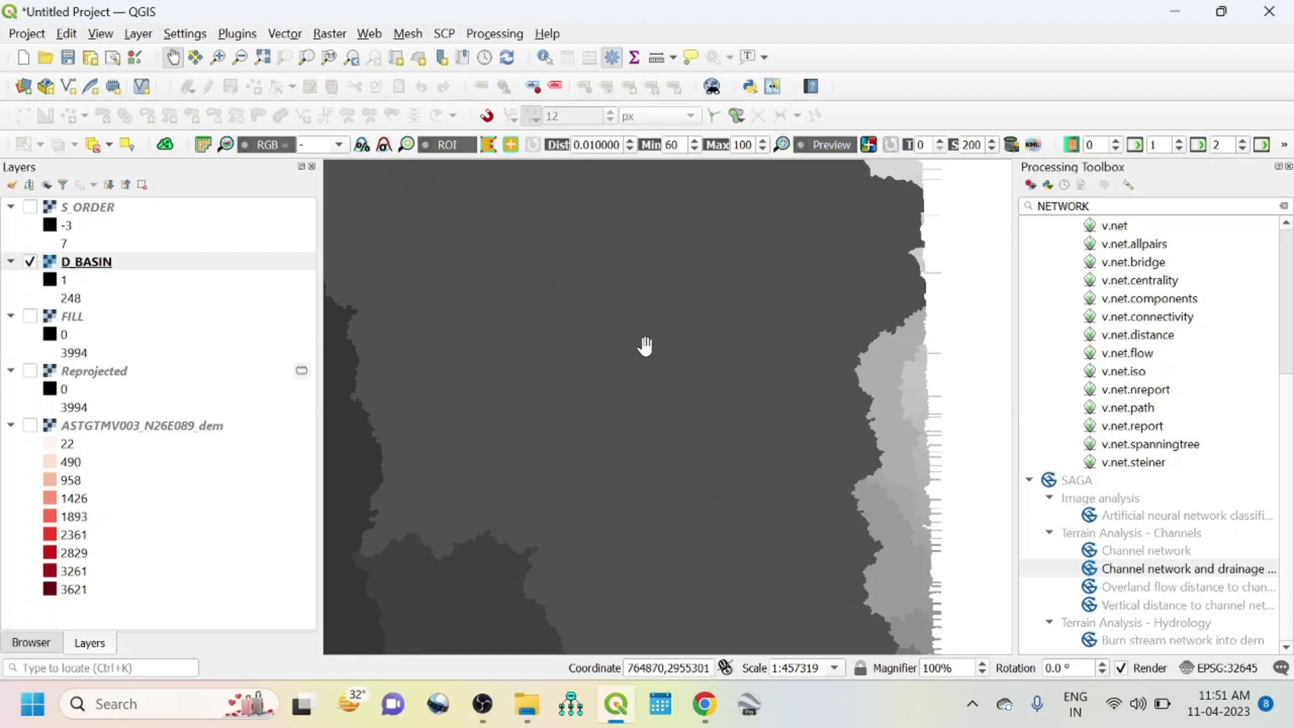
{"action": "left_click_drag", "start_coordinate": [566, 315], "coordinate": [760, 304]}
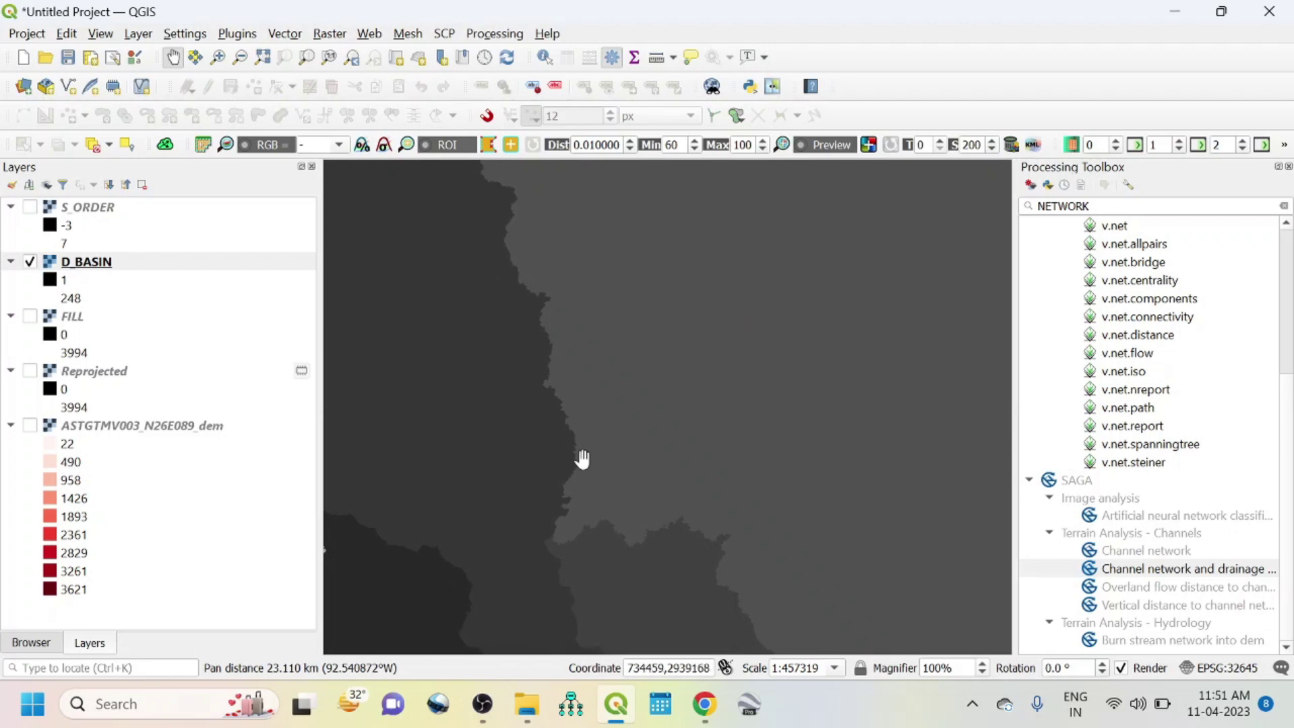
{"action": "left_click_drag", "start_coordinate": [618, 389], "coordinate": [877, 474]}
{"action": "left_click_drag", "start_coordinate": [877, 474], "coordinate": [565, 372]}
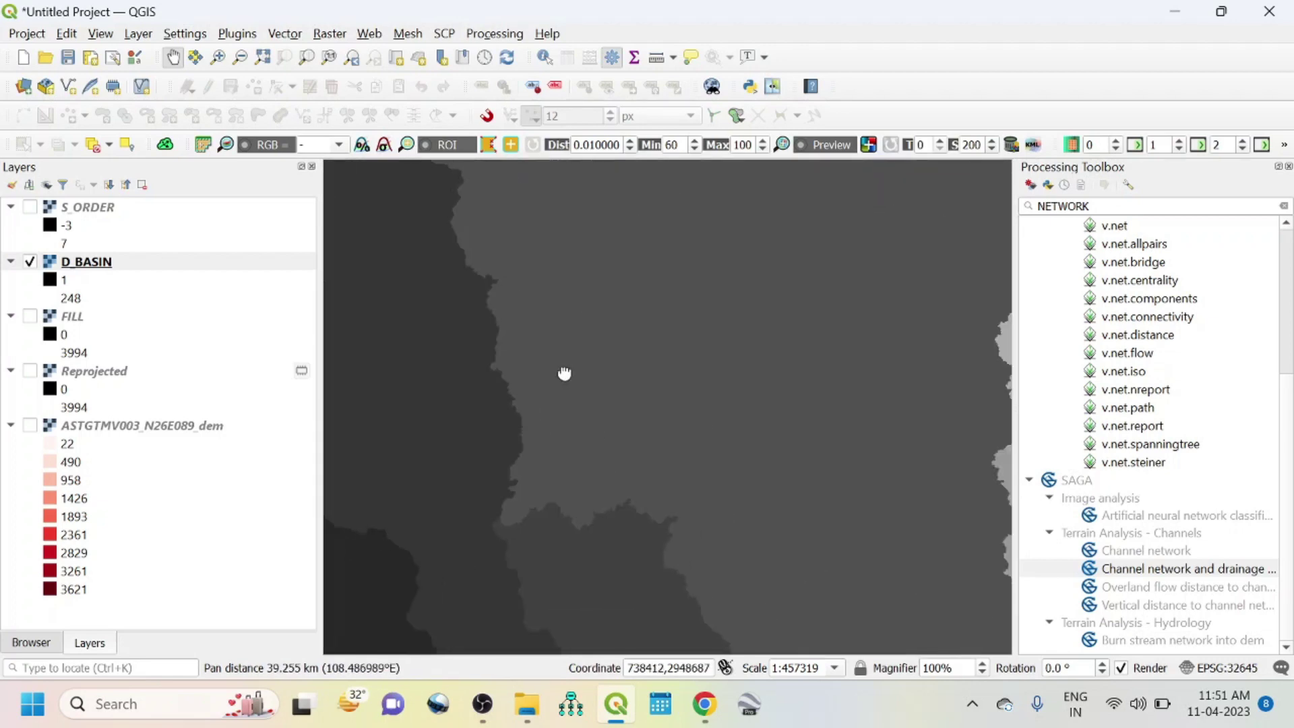
{"action": "scroll", "coordinate": [681, 372], "scroll_direction": "down", "scroll_amount": 1}
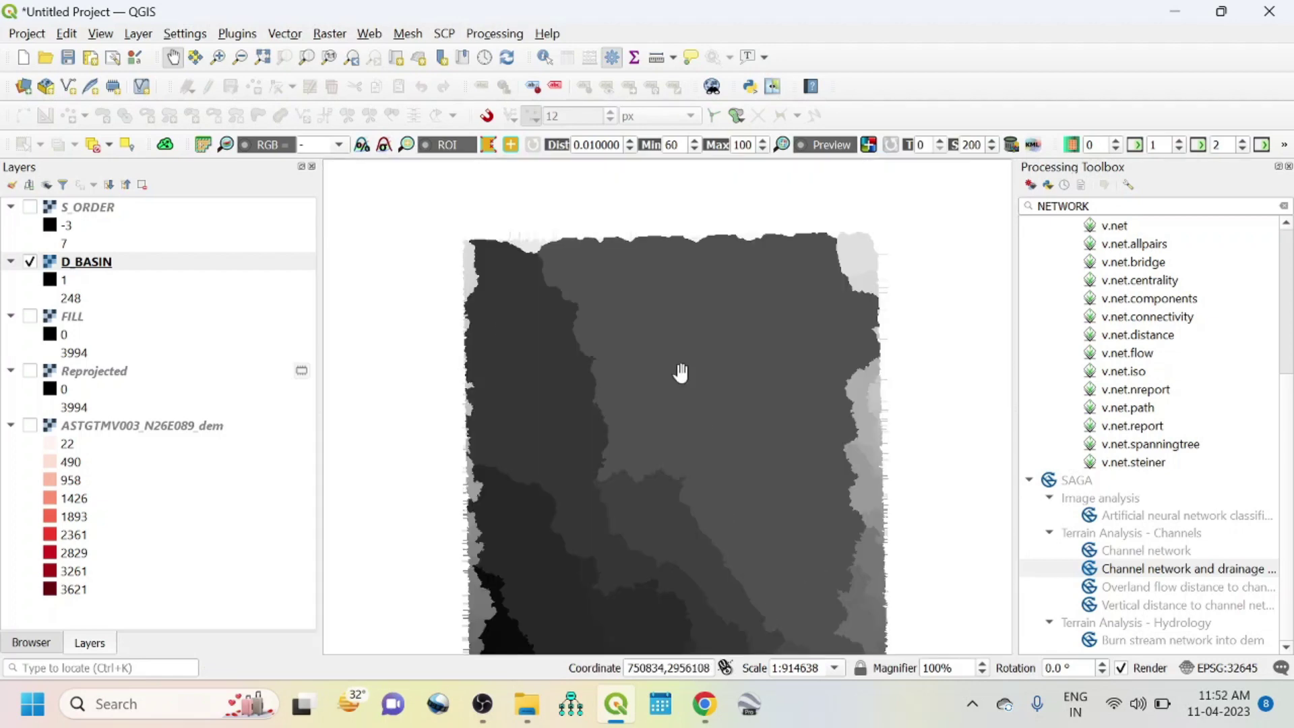
{"action": "left_click_drag", "start_coordinate": [683, 372], "coordinate": [682, 316]}
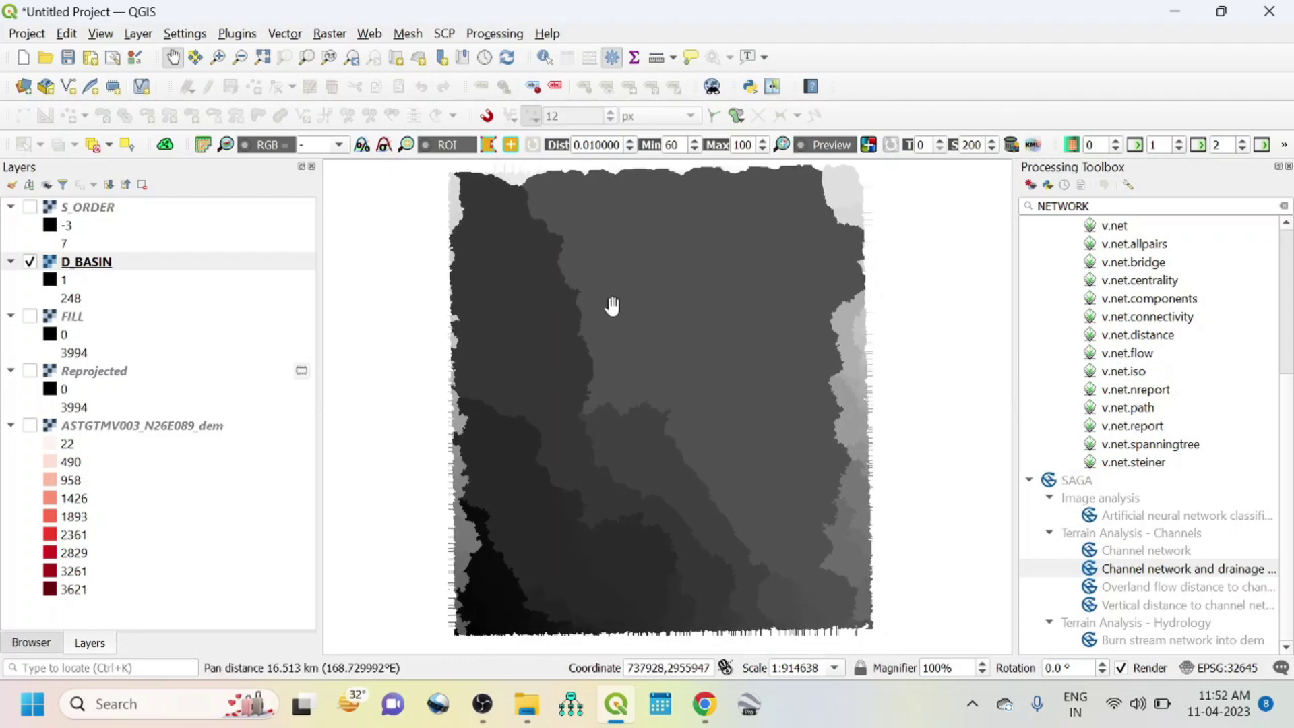
Polygonize D_BASIN into the DRAINAGE_BASIN shapefile
{"action": "left_click", "coordinate": [345, 39]}
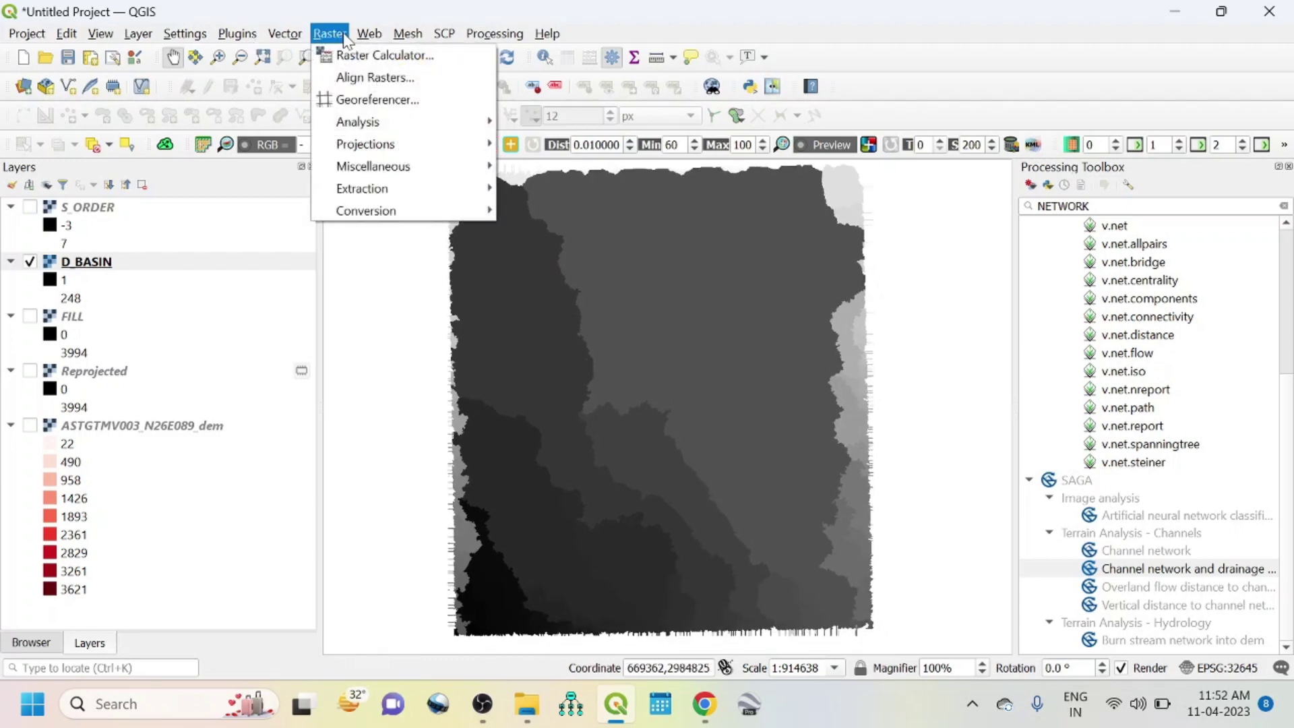
{"action": "mouse_move", "coordinate": [386, 215]}
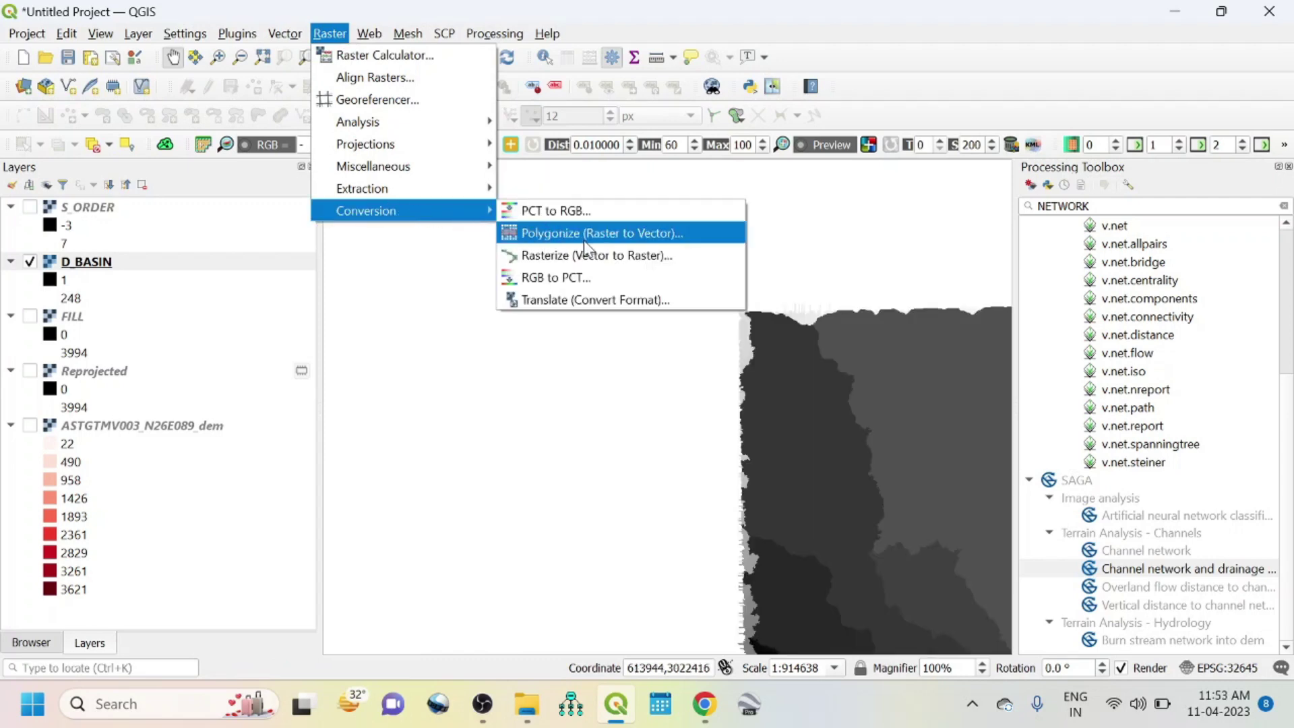
{"action": "left_click", "coordinate": [620, 243]}
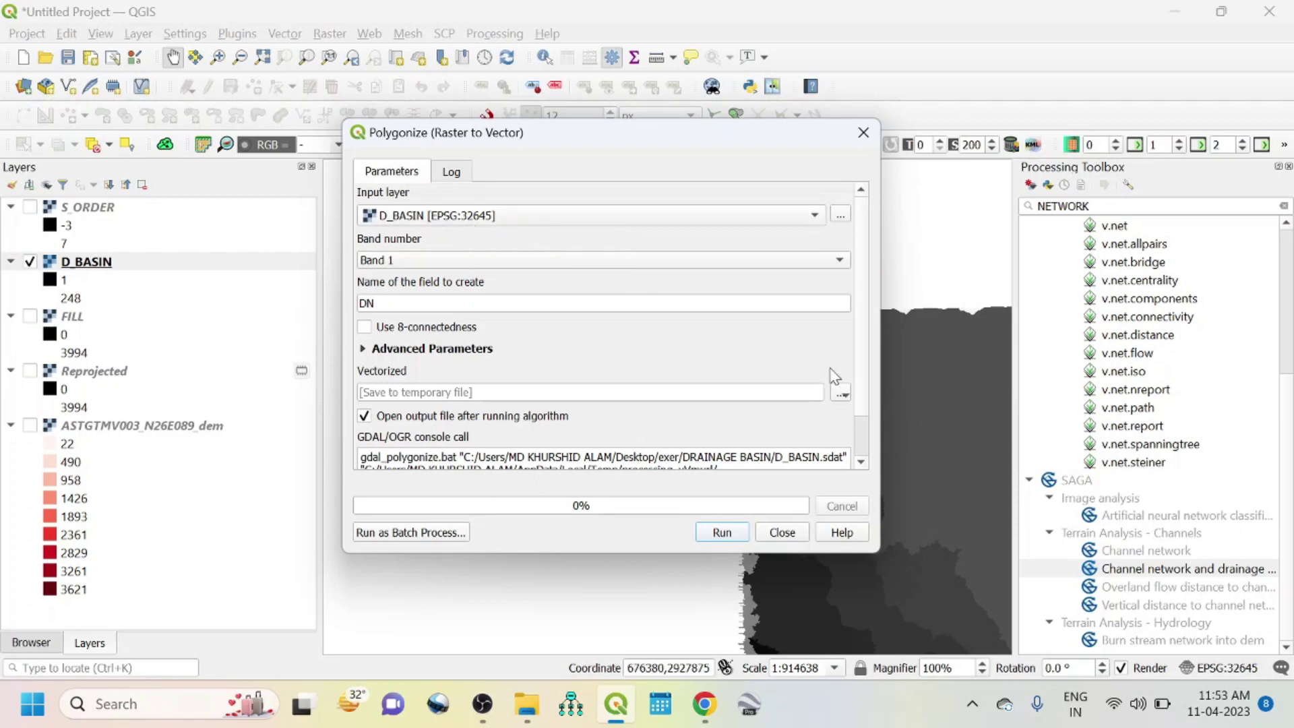
{"action": "scroll", "coordinate": [865, 337], "scroll_direction": "down", "scroll_amount": 2}
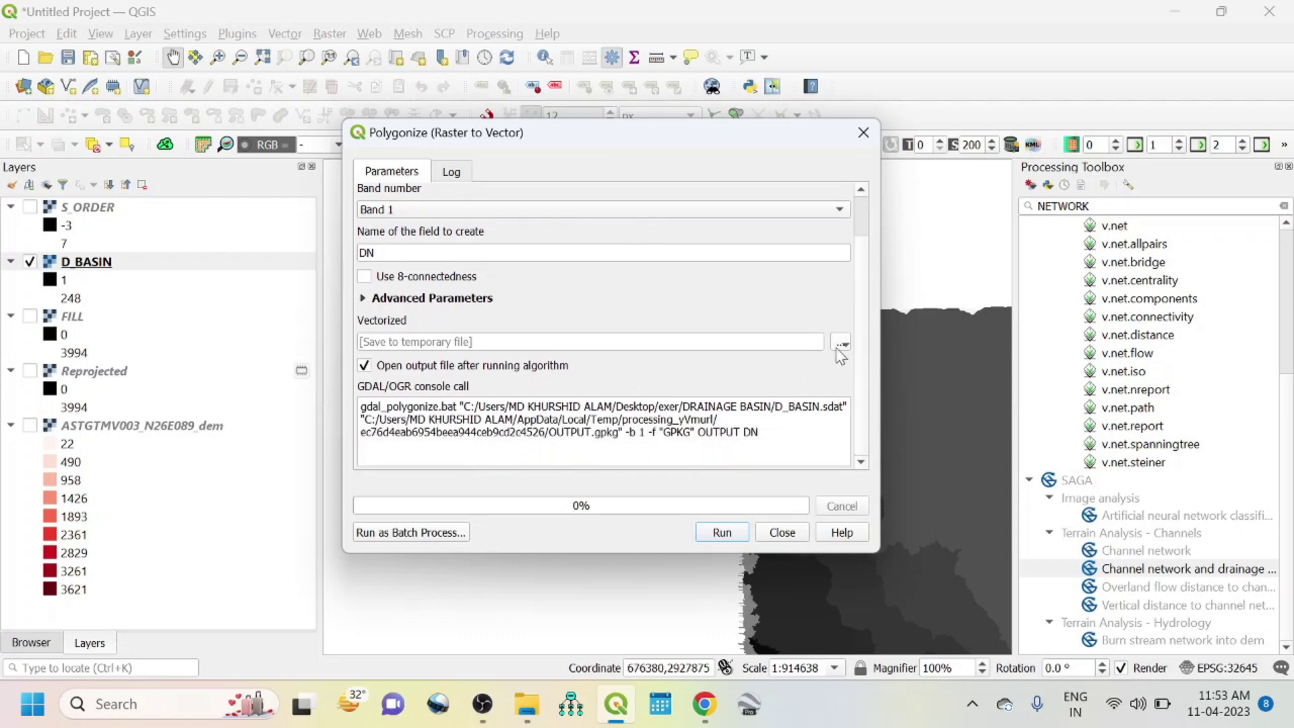
{"action": "left_click", "coordinate": [839, 344]}
{"action": "left_click", "coordinate": [872, 387]}
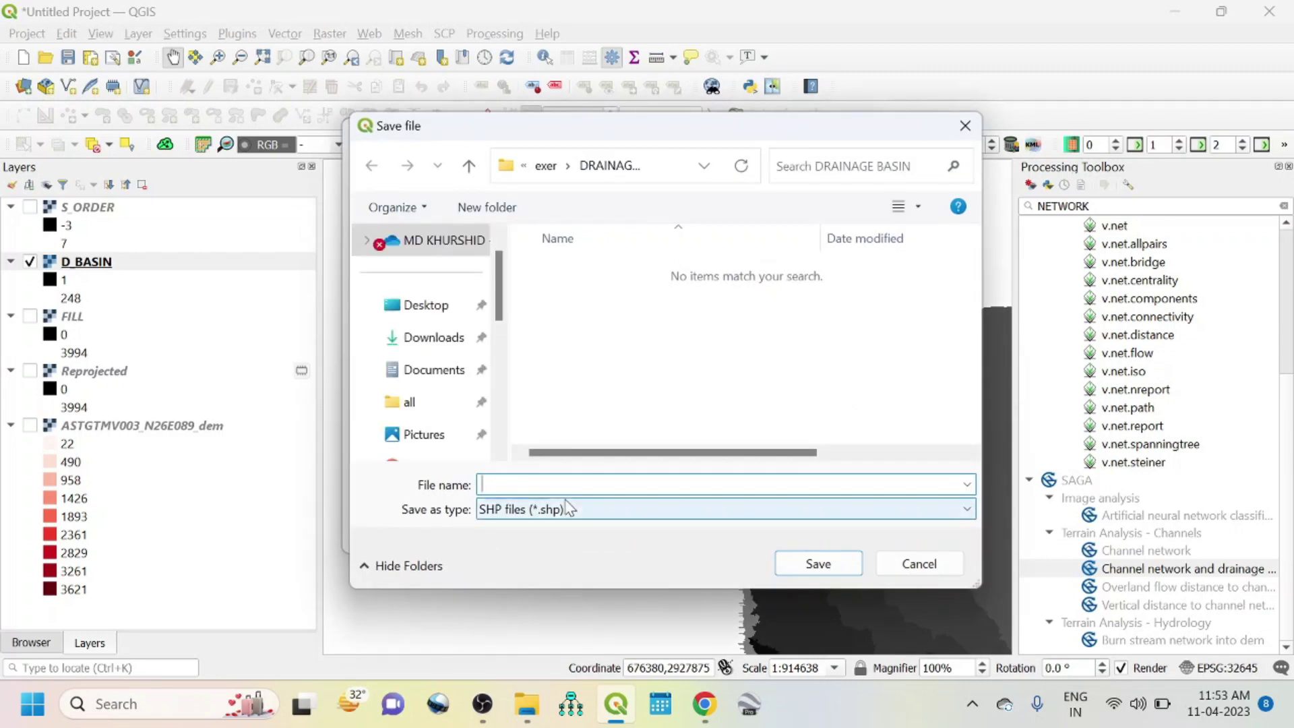
{"action": "type", "text": "DRAINAGE_BASIN"}
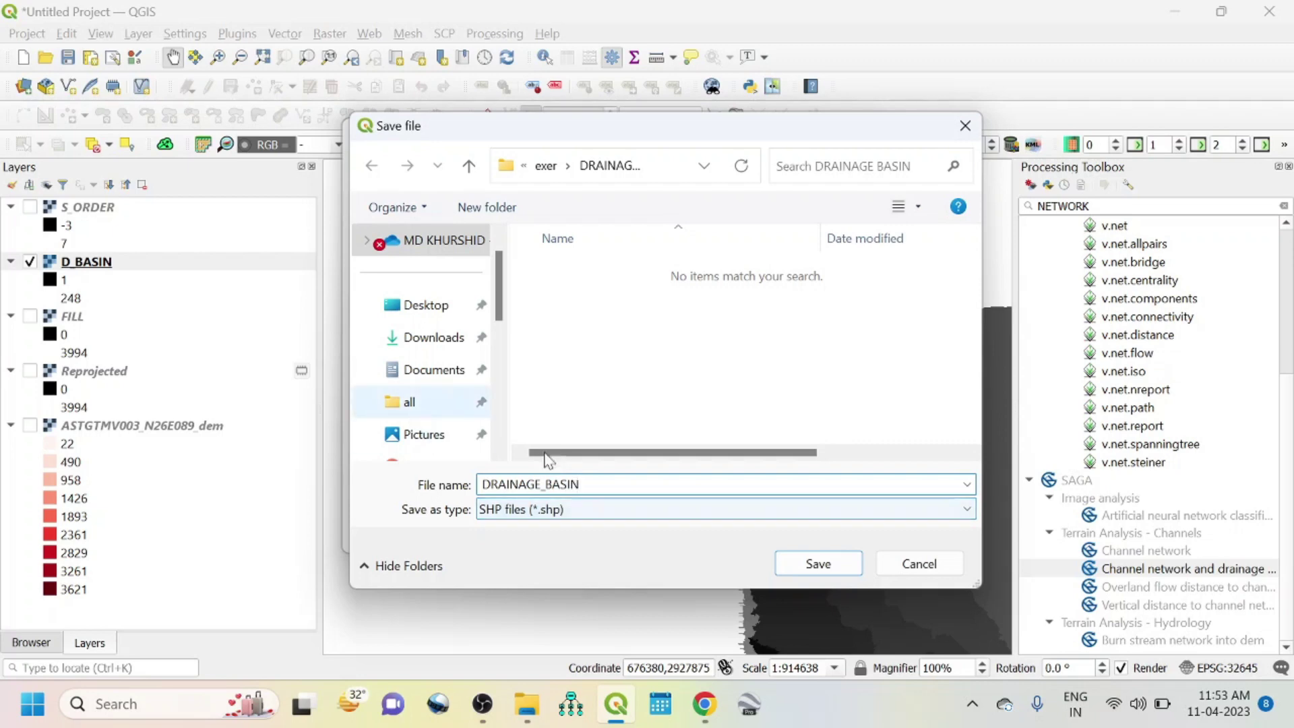
{"action": "left_click", "coordinate": [815, 572]}
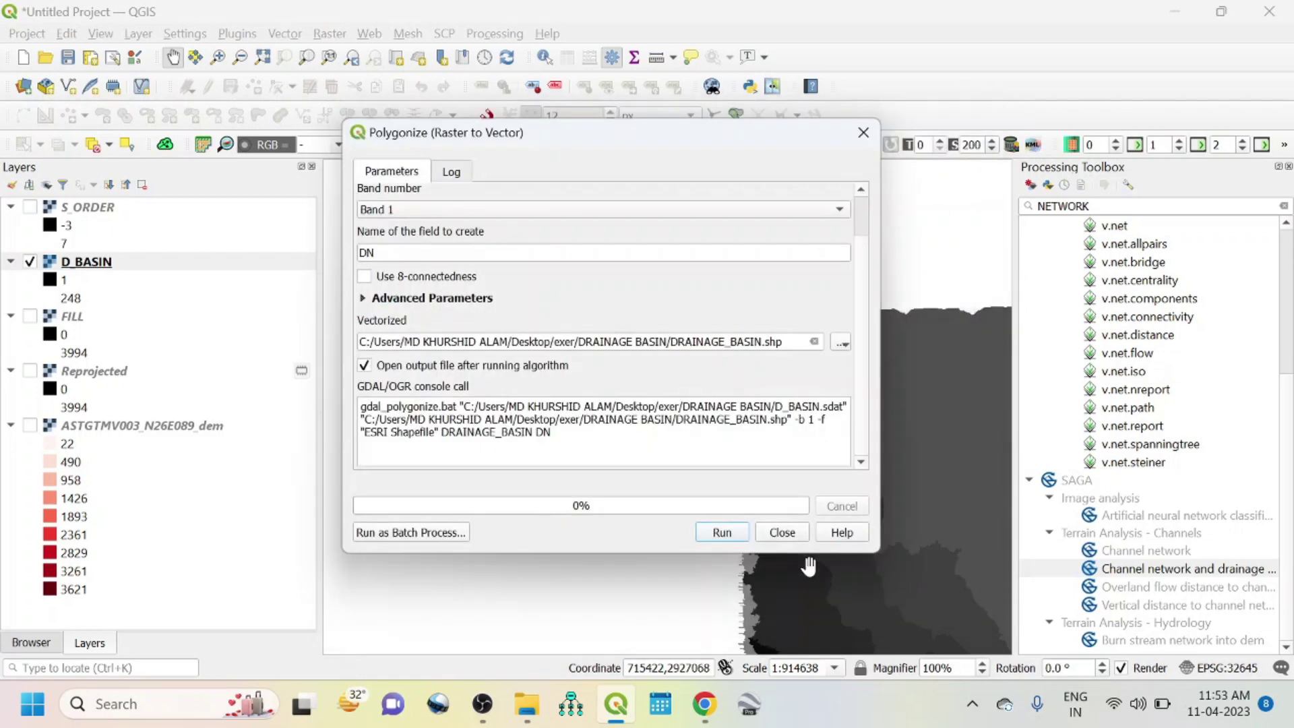
{"action": "left_click", "coordinate": [728, 539]}
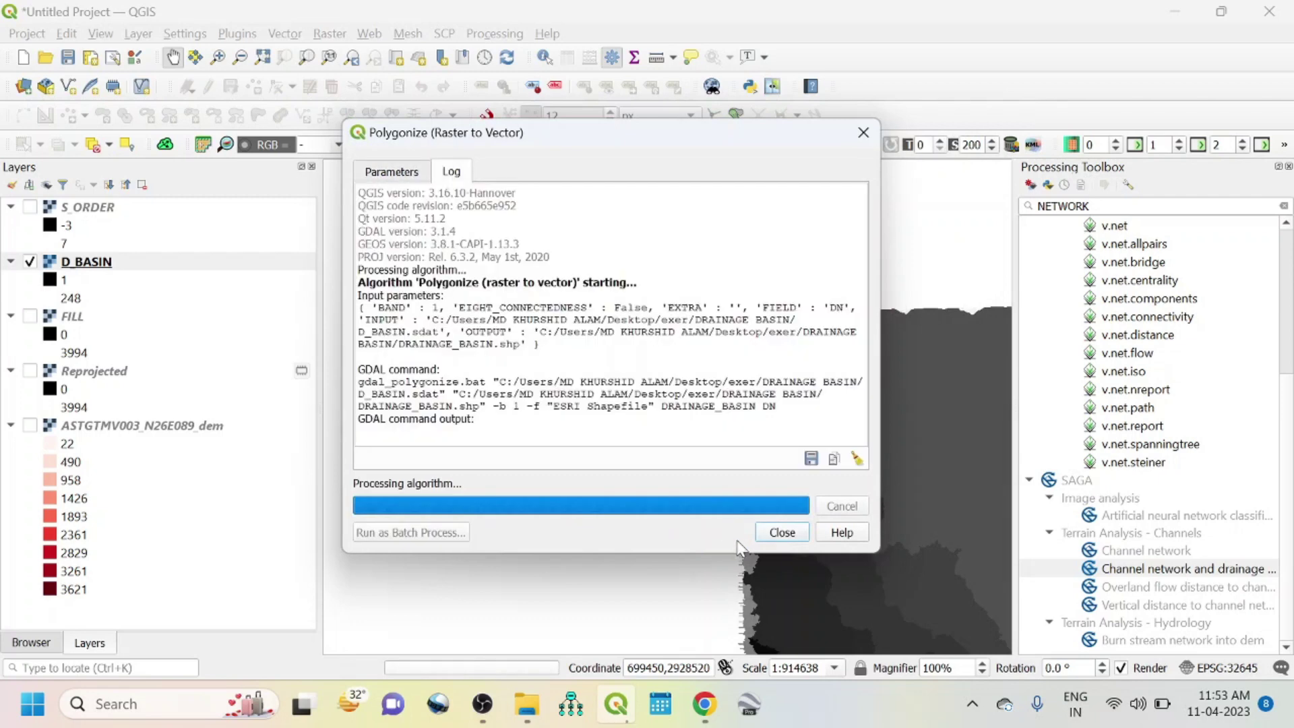
{"action": "left_click", "coordinate": [796, 538]}
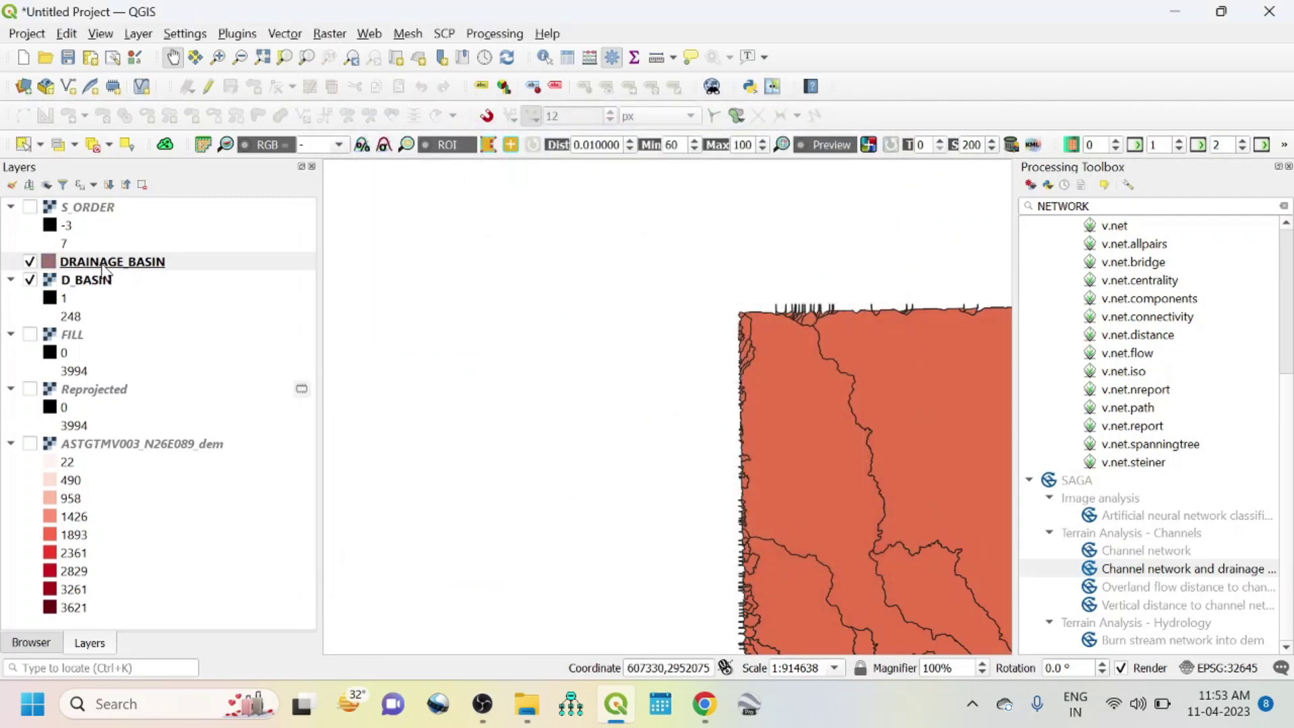
Move DRAINAGE_BASIN to the top of the layers and zoom to its extent
{"action": "left_click_drag", "start_coordinate": [102, 269], "coordinate": [134, 205]}
{"action": "right_click", "coordinate": [117, 207]}
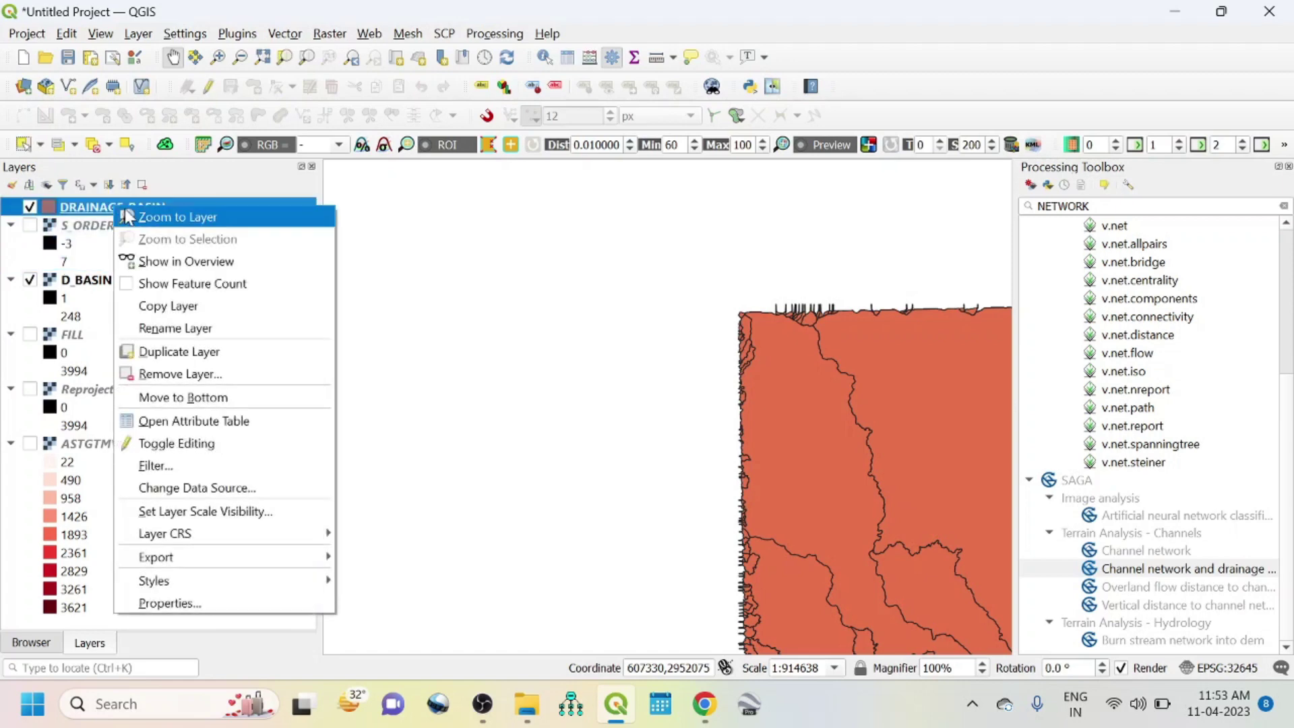
{"action": "left_click", "coordinate": [128, 217]}
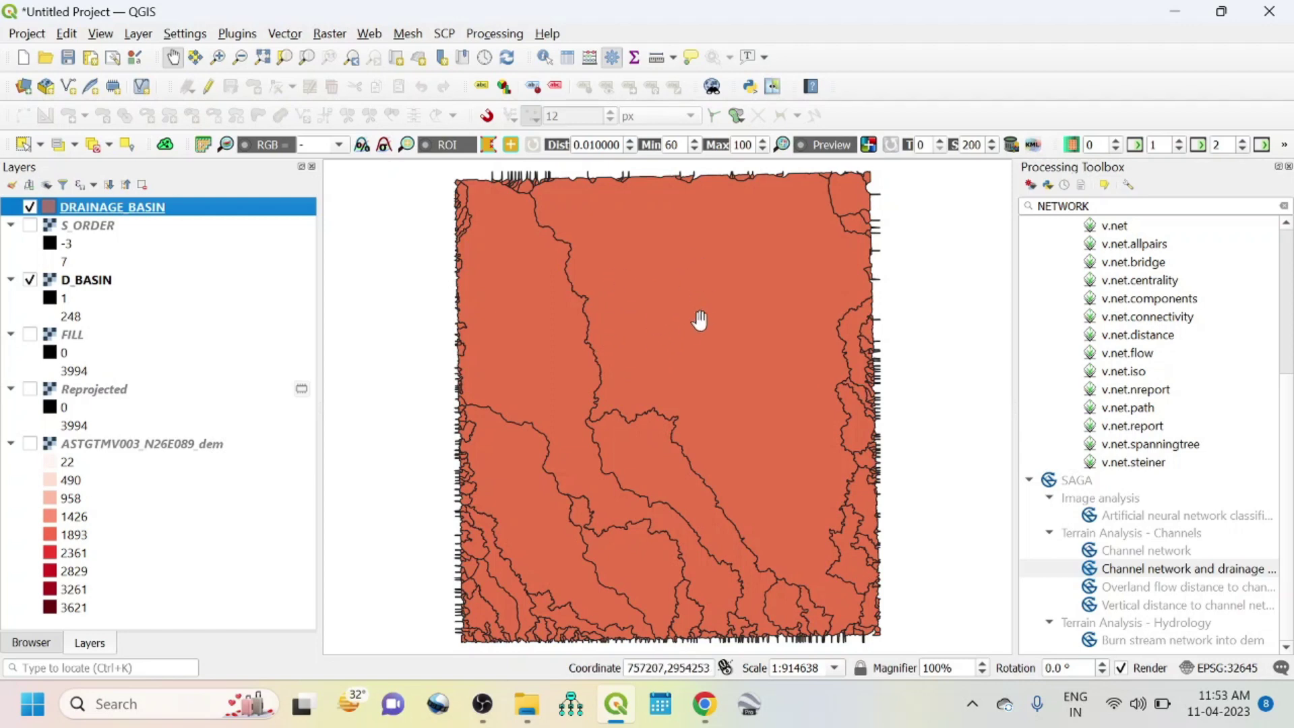
With Select Features, try several basin polygons, finishing on the southern basin with the small lobe
{"action": "left_click", "coordinate": [23, 144]}
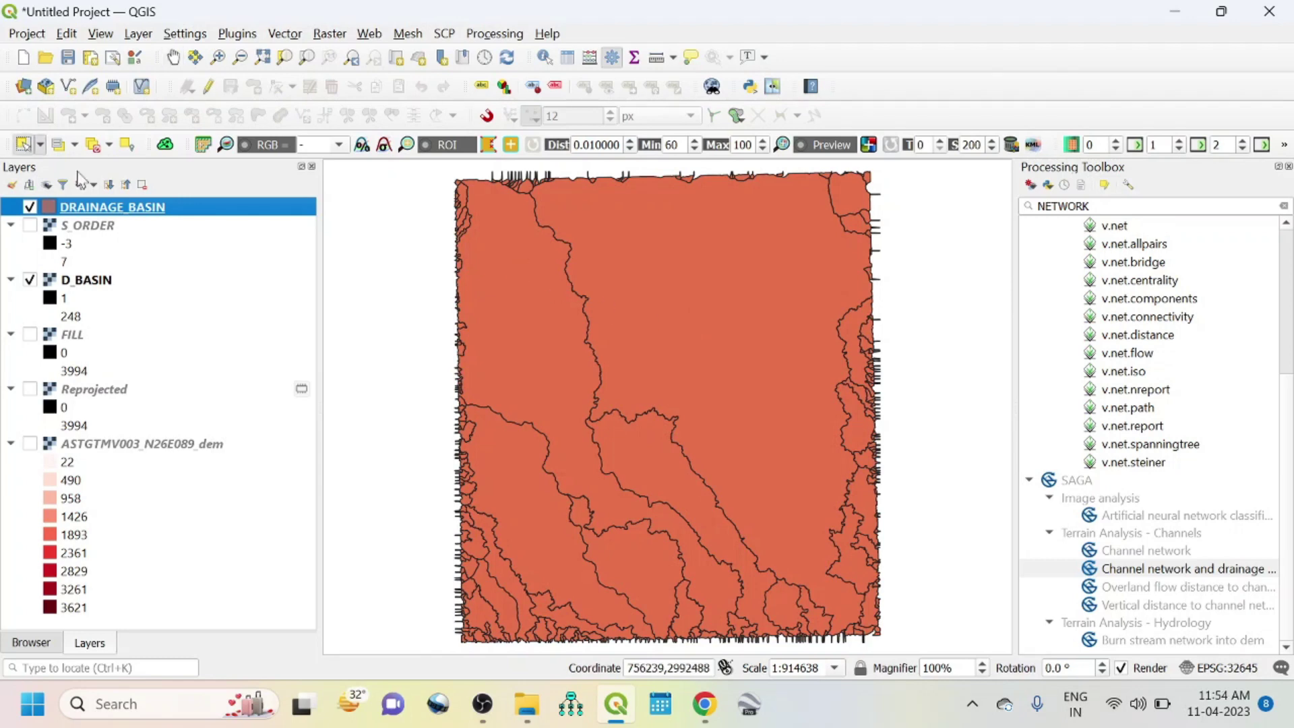
{"action": "left_click", "coordinate": [700, 378]}
{"action": "left_click", "coordinate": [668, 459]}
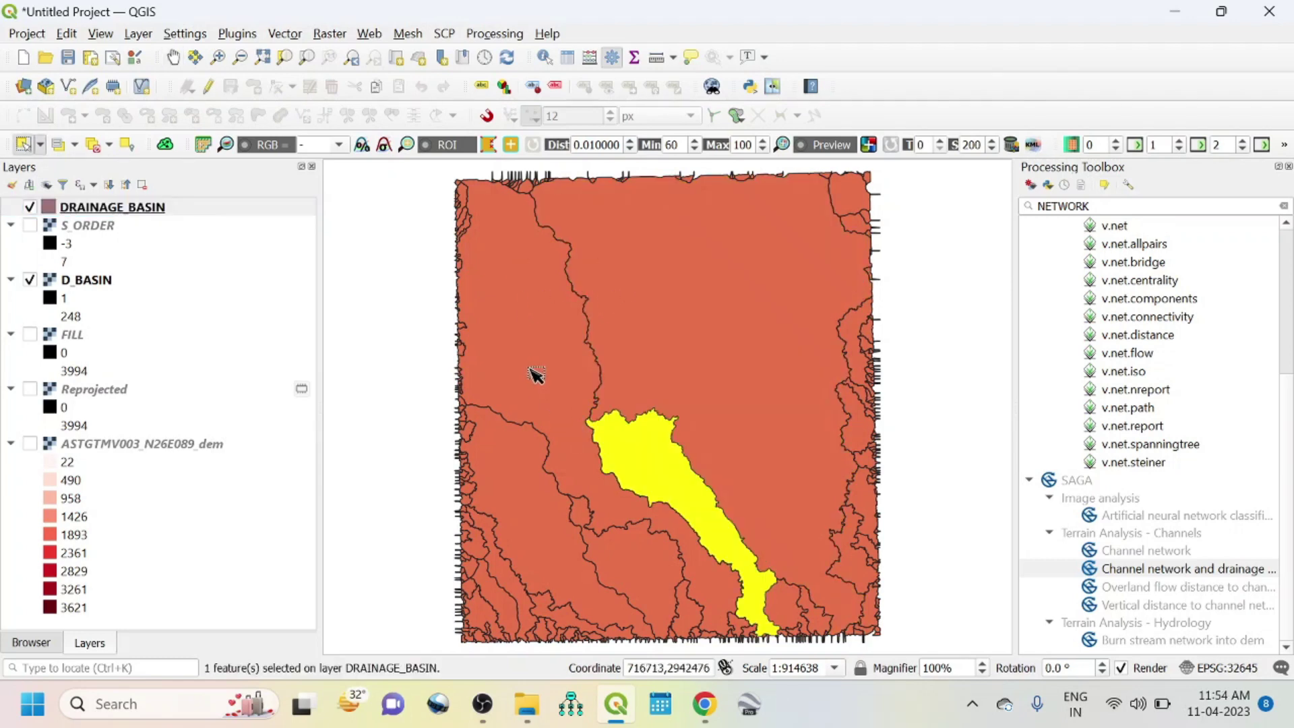
{"action": "left_click", "coordinate": [535, 370]}
{"action": "left_click", "coordinate": [544, 514]}
{"action": "left_click", "coordinate": [653, 564]}
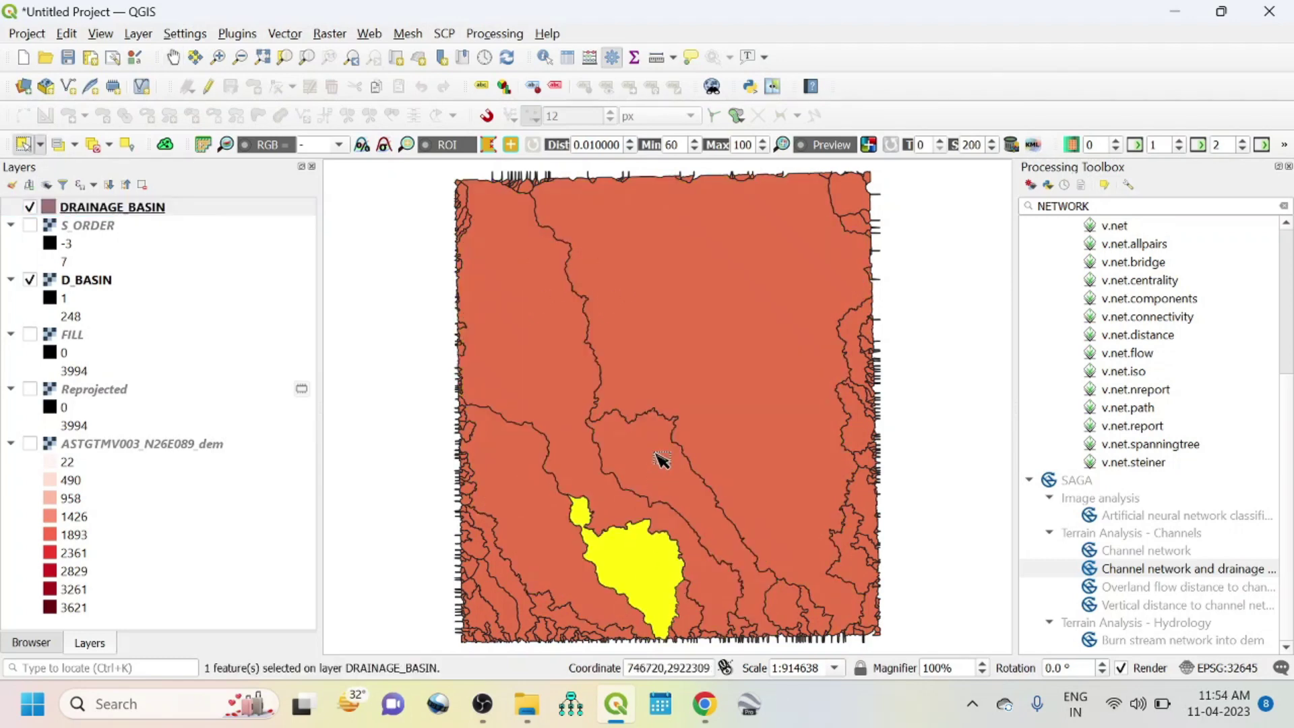
{"action": "left_click", "coordinate": [661, 456]}
{"action": "left_click", "coordinate": [685, 337]}
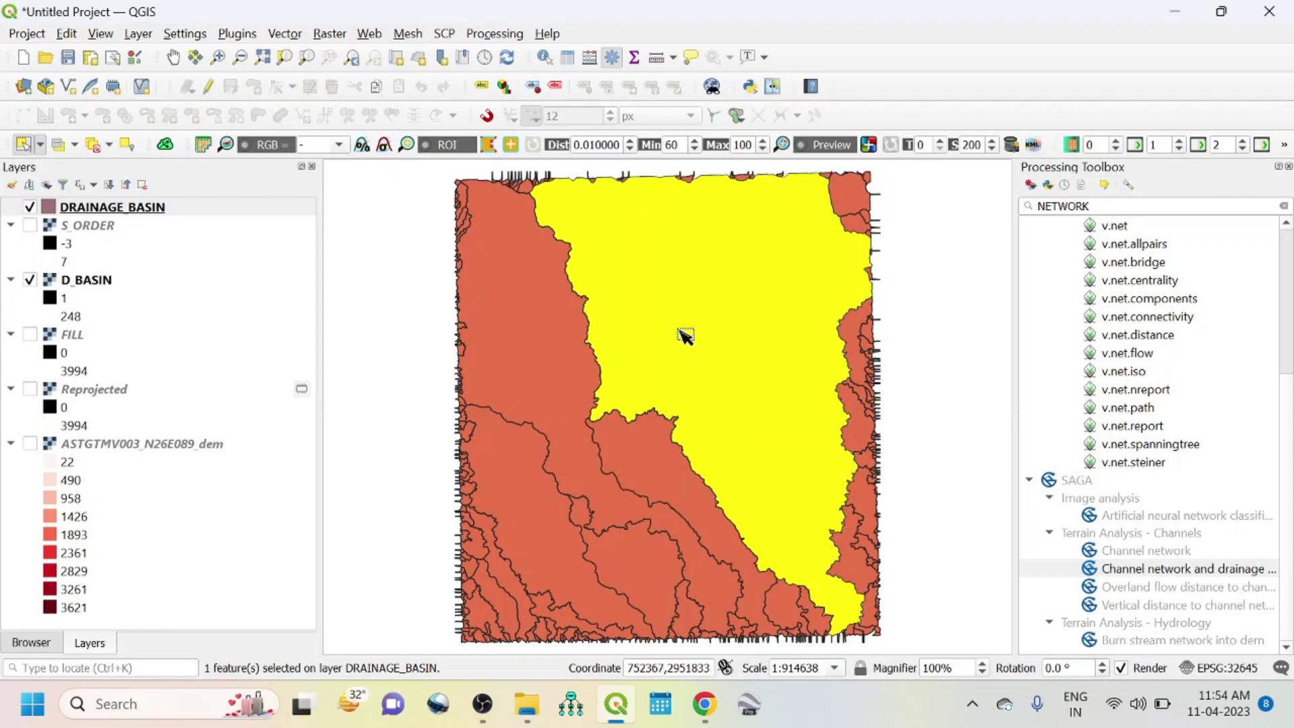
{"action": "left_click", "coordinate": [664, 472]}
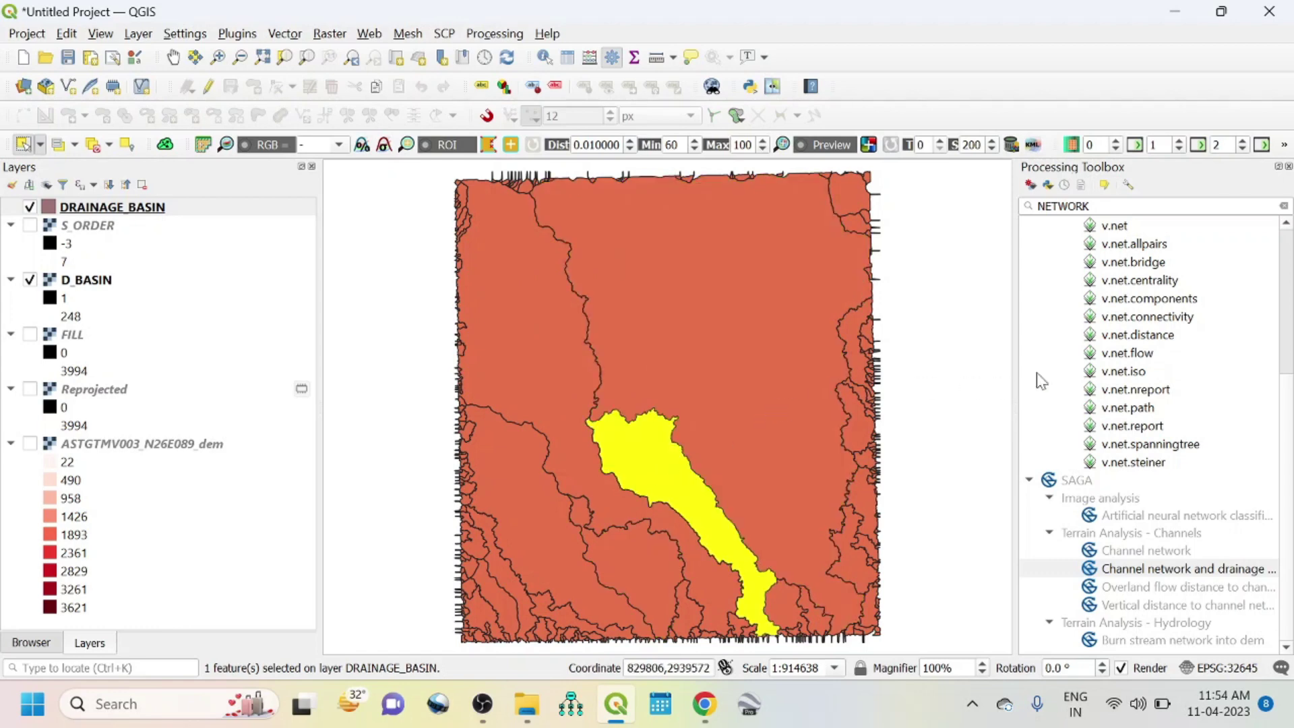
{"action": "left_click", "coordinate": [570, 338]}
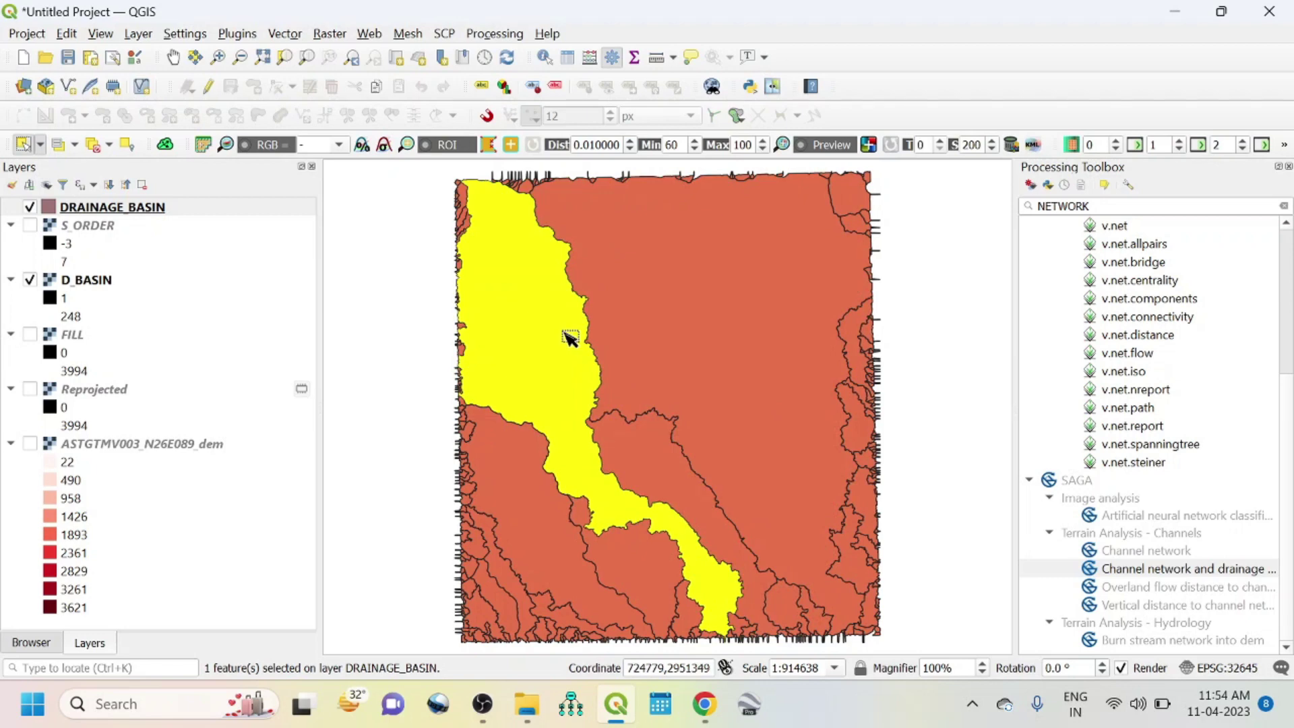
{"action": "left_click", "coordinate": [650, 563]}
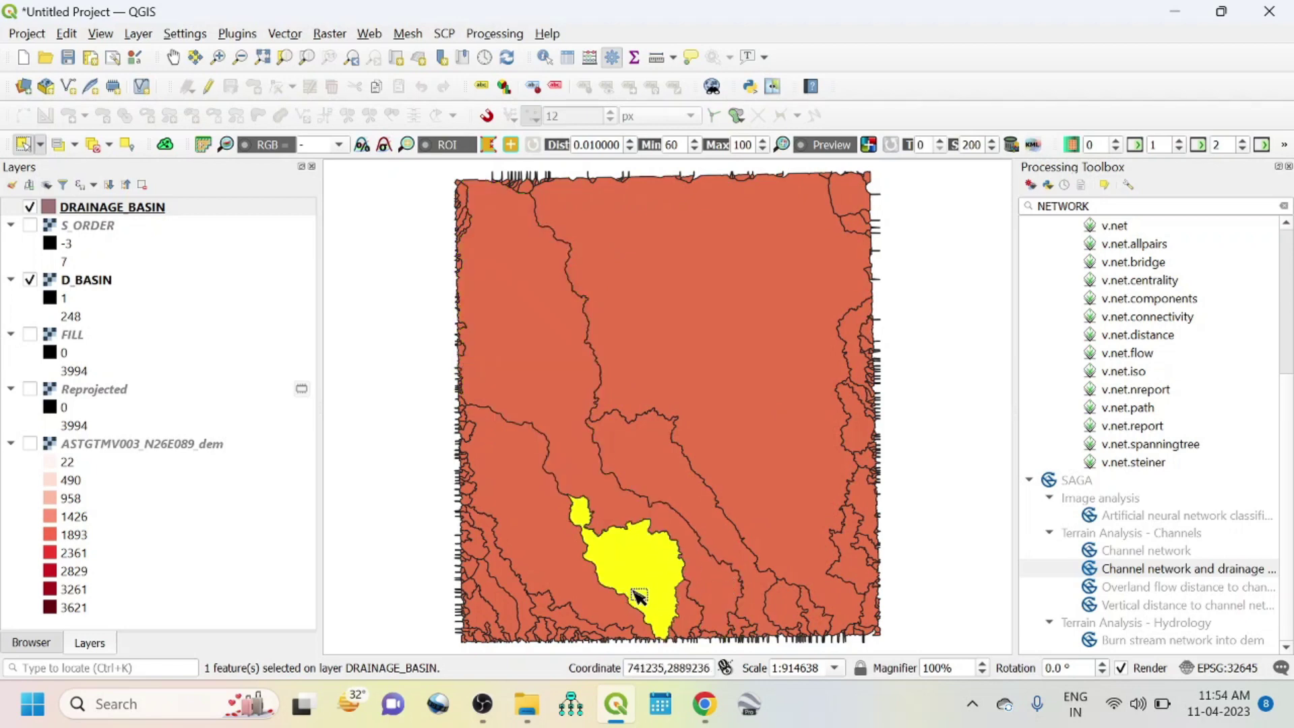
{"action": "left_click", "coordinate": [564, 565]}
{"action": "left_click", "coordinate": [663, 487]}
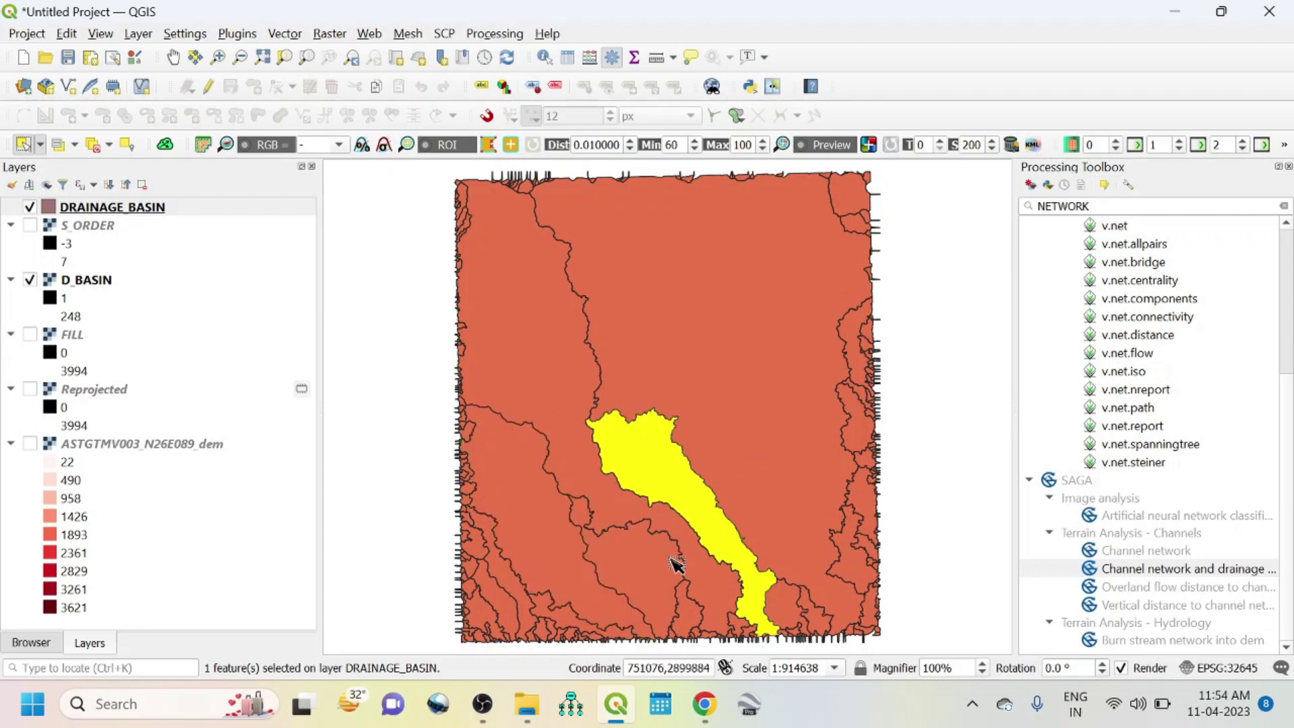
{"action": "left_click", "coordinate": [653, 583]}
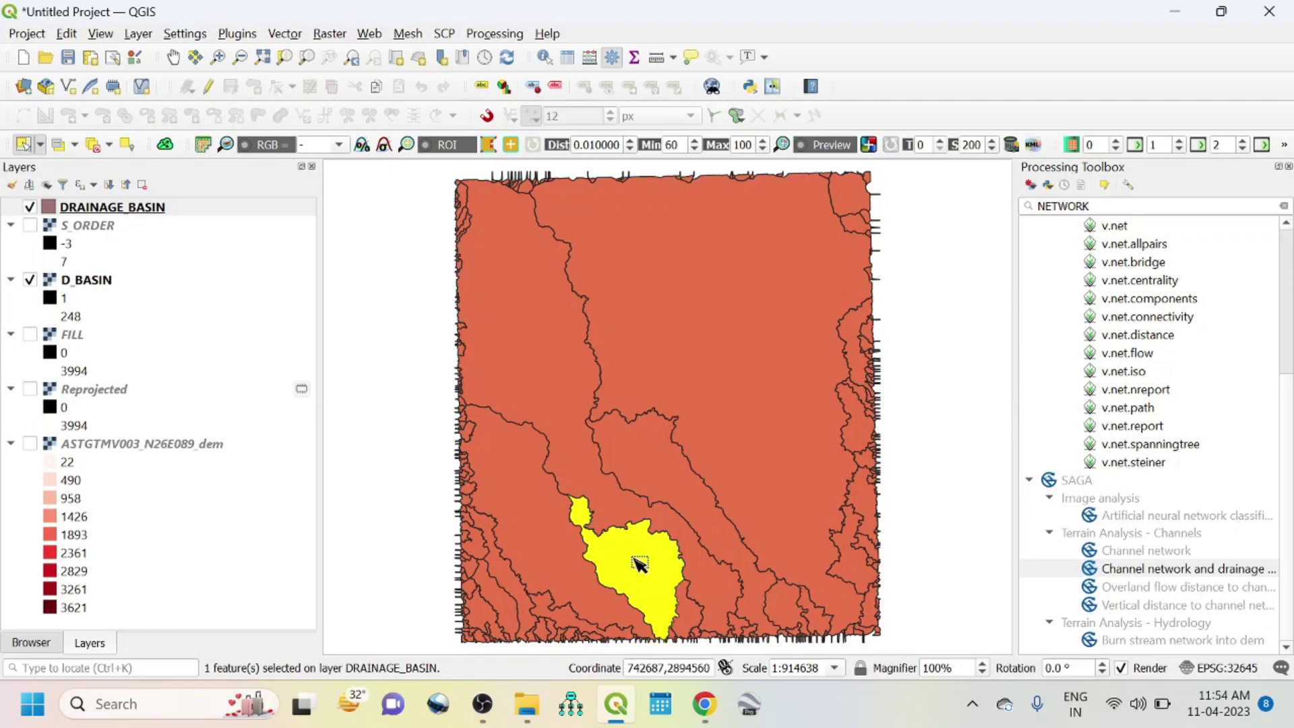
Export the selected DRAINAGE_BASIN feature as BASIN_1.shp in the exer/DRAINAGE BASIN folder
{"action": "left_click", "coordinate": [144, 210]}
{"action": "right_click", "coordinate": [143, 210]}
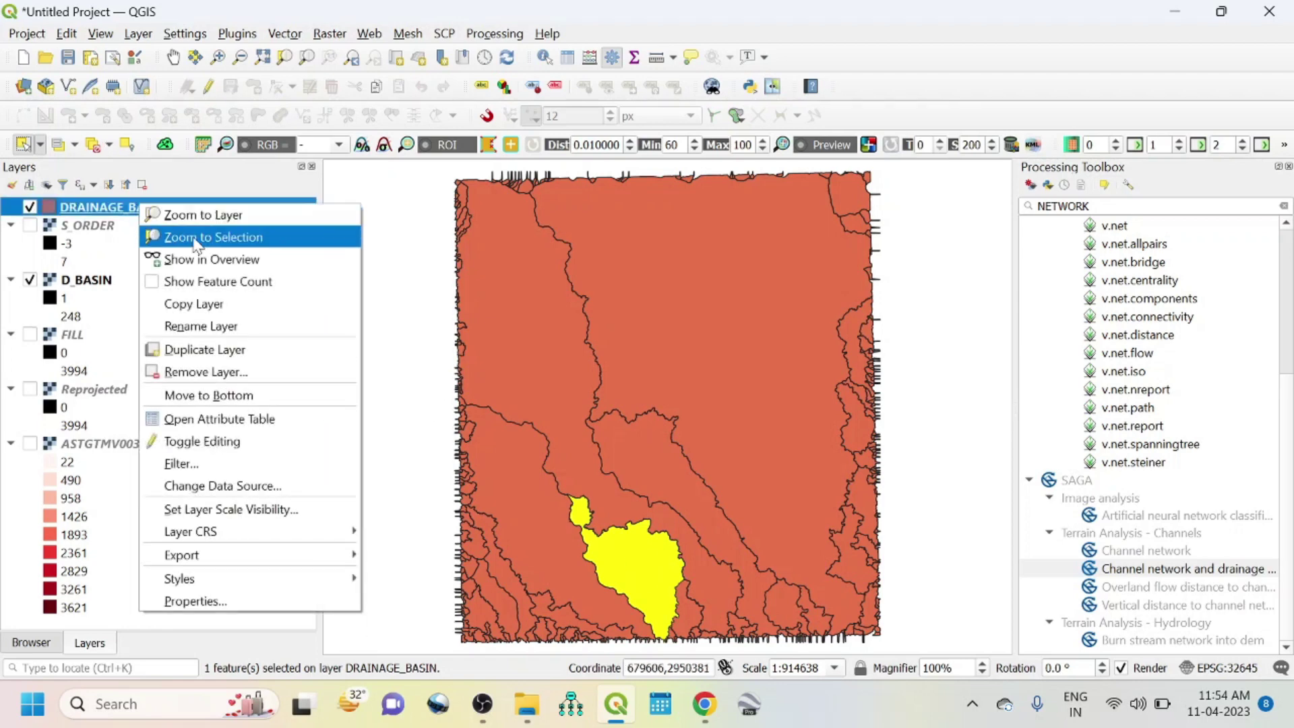
{"action": "mouse_move", "coordinate": [248, 561]}
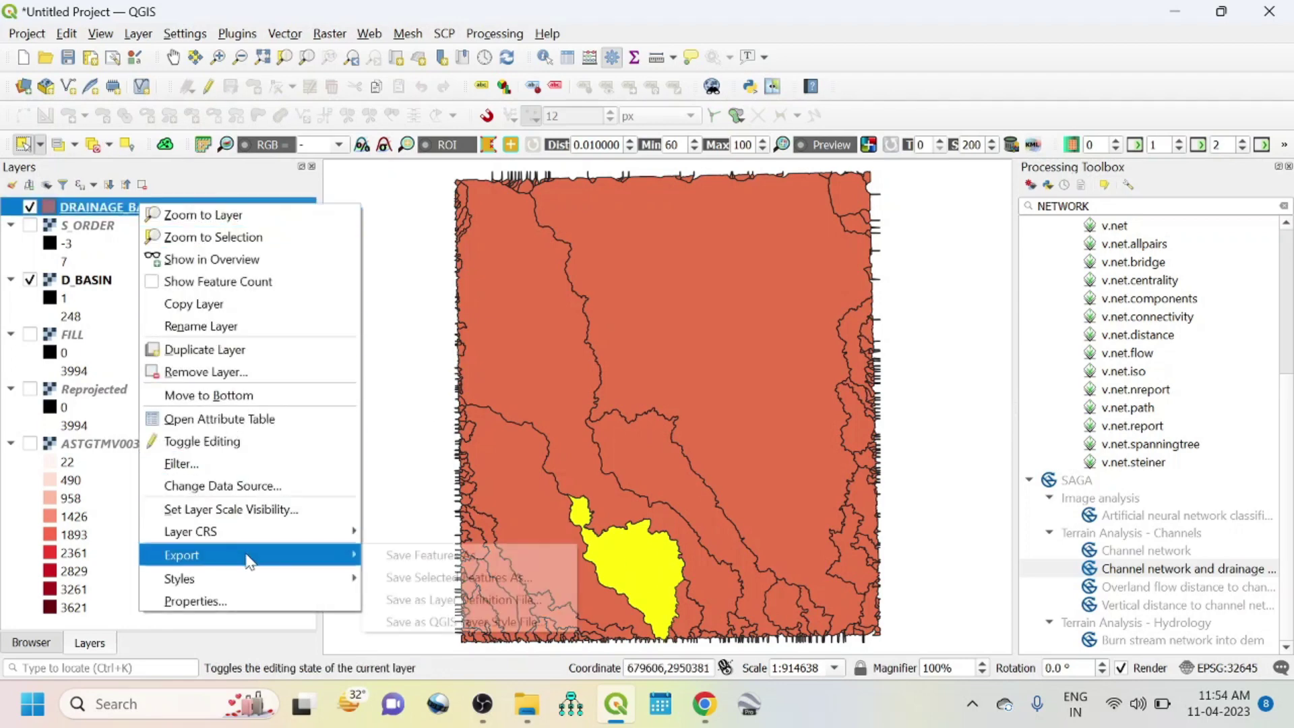
{"action": "left_click", "coordinate": [451, 578]}
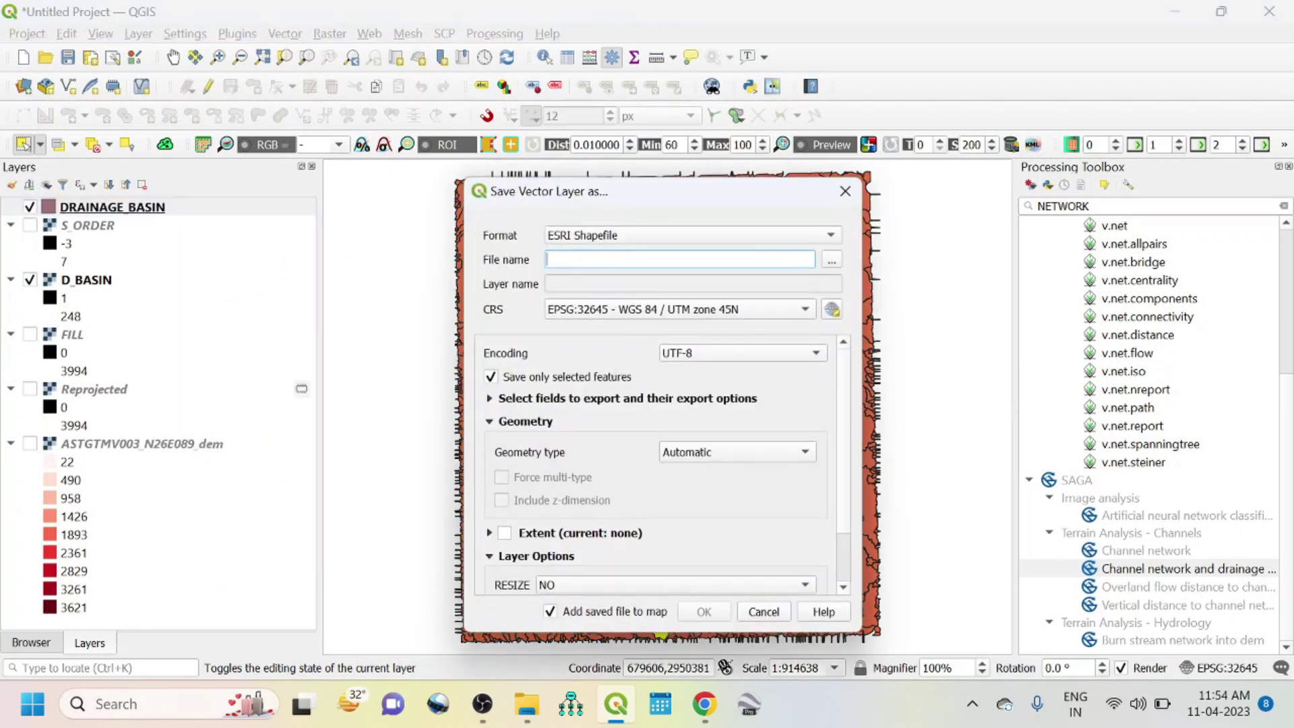
{"action": "left_click", "coordinate": [832, 260]}
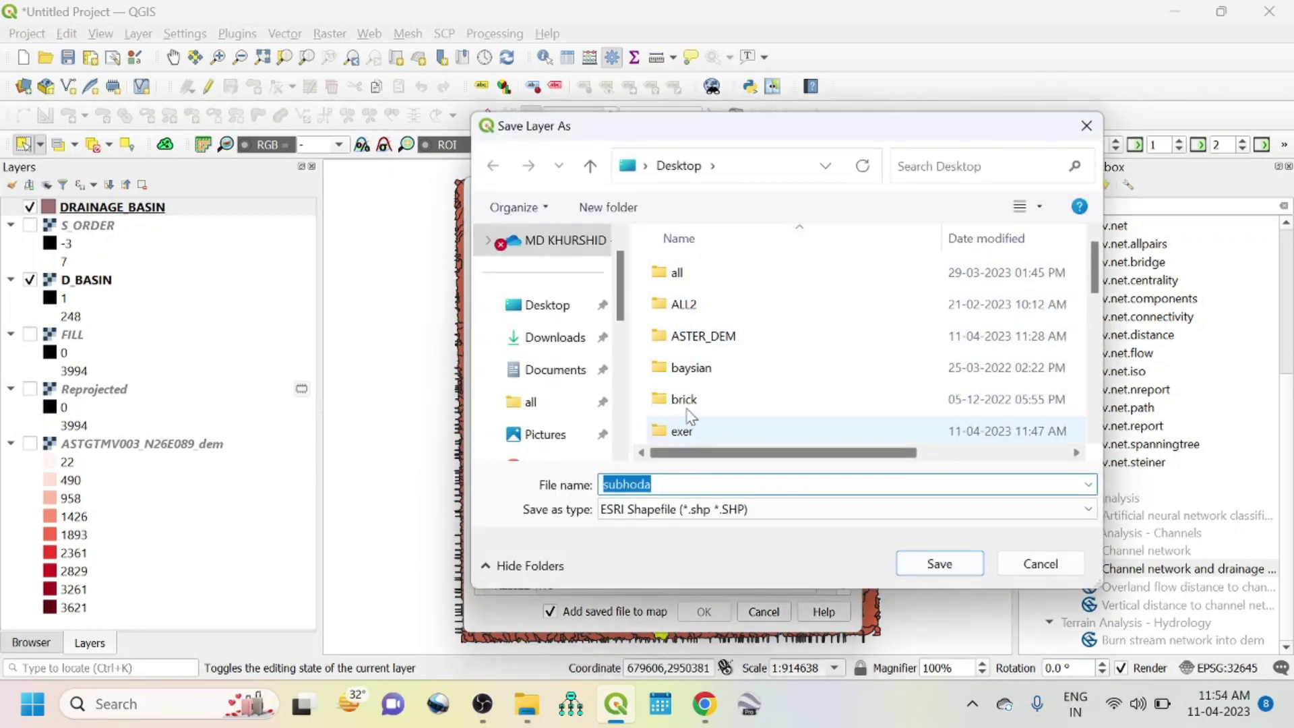
{"action": "double_click", "coordinate": [682, 432]}
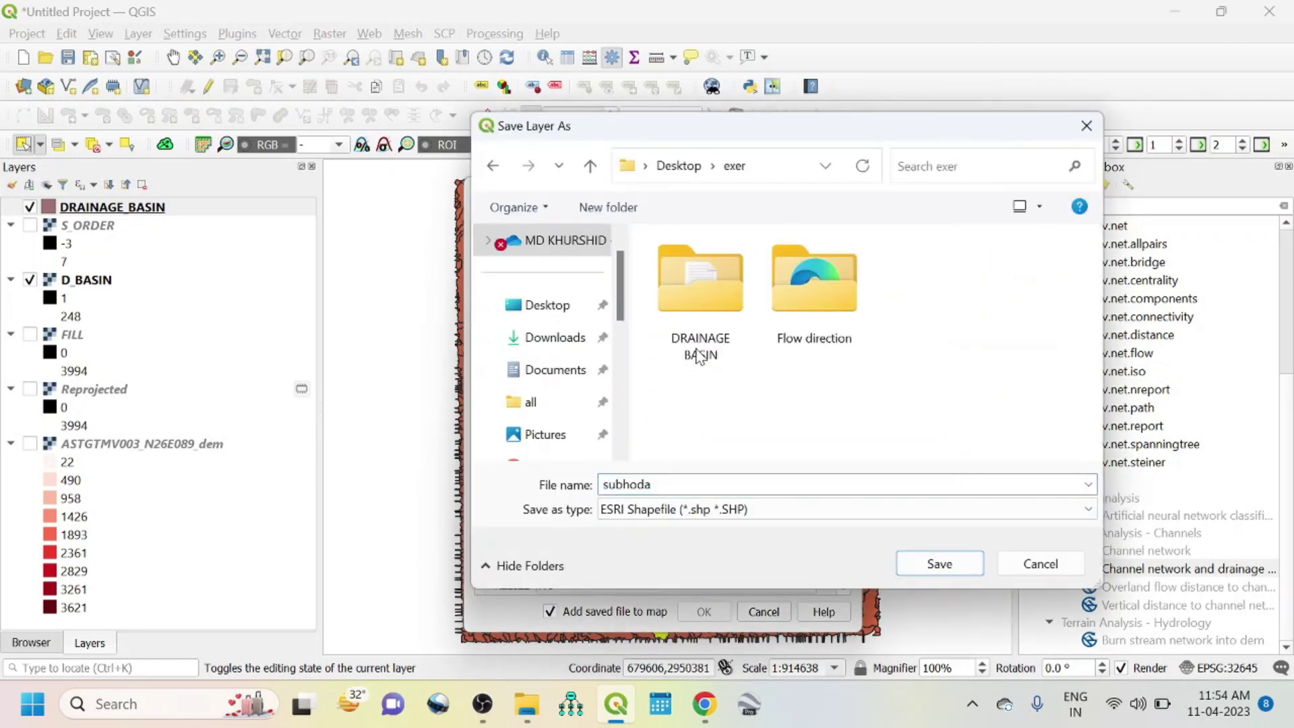
{"action": "double_click", "coordinate": [718, 294]}
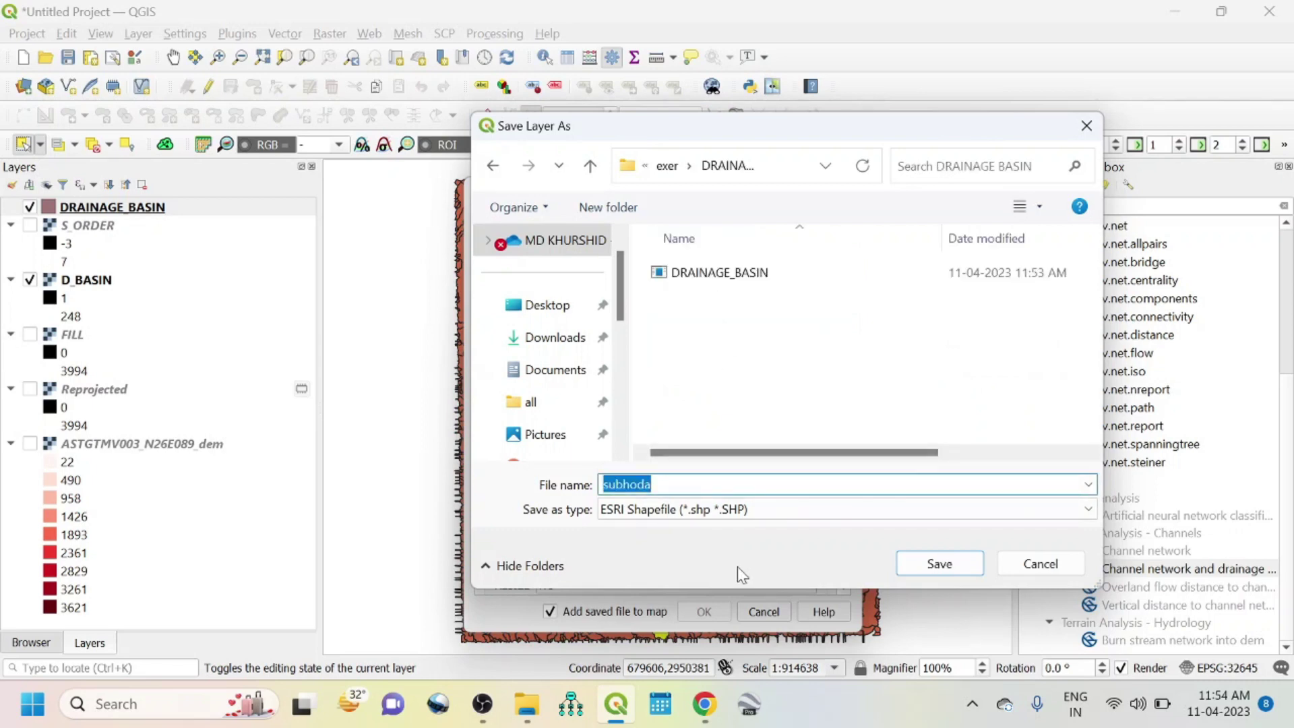
{"action": "type", "text": "R"}
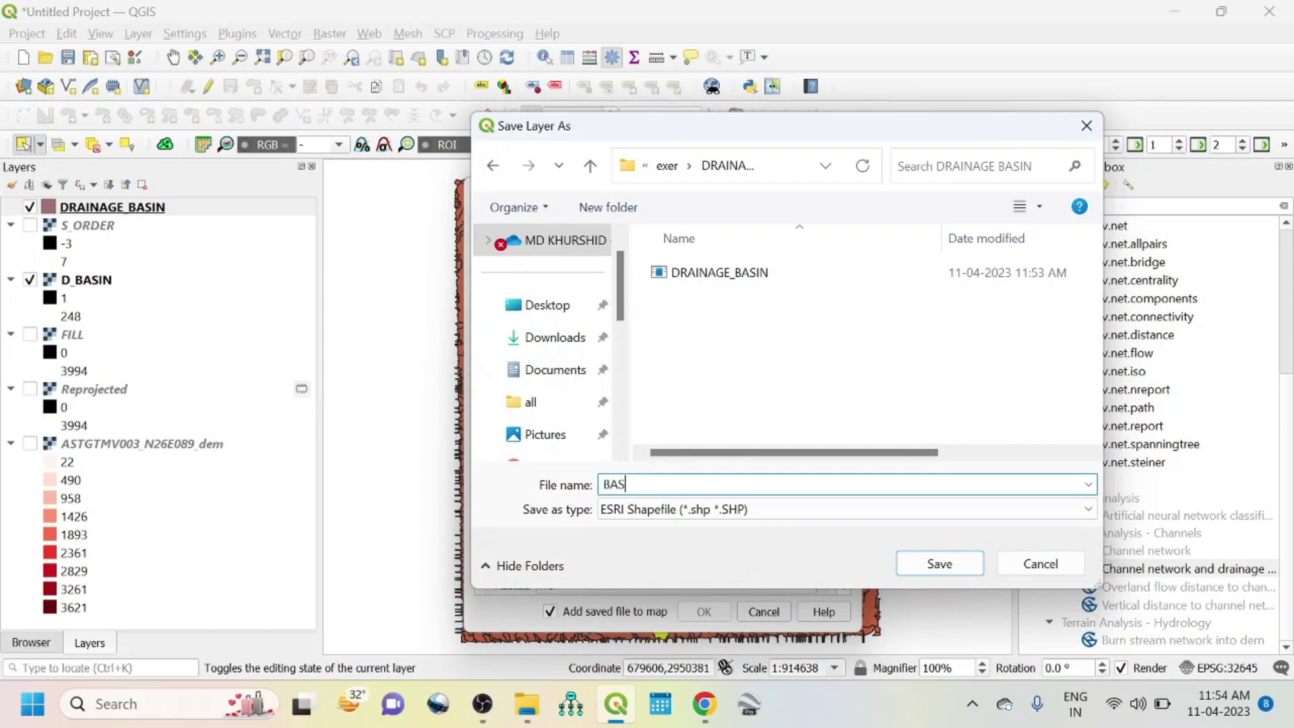
{"action": "type", "text": "ASIN_1"}
{"action": "left_click", "coordinate": [934, 565]}
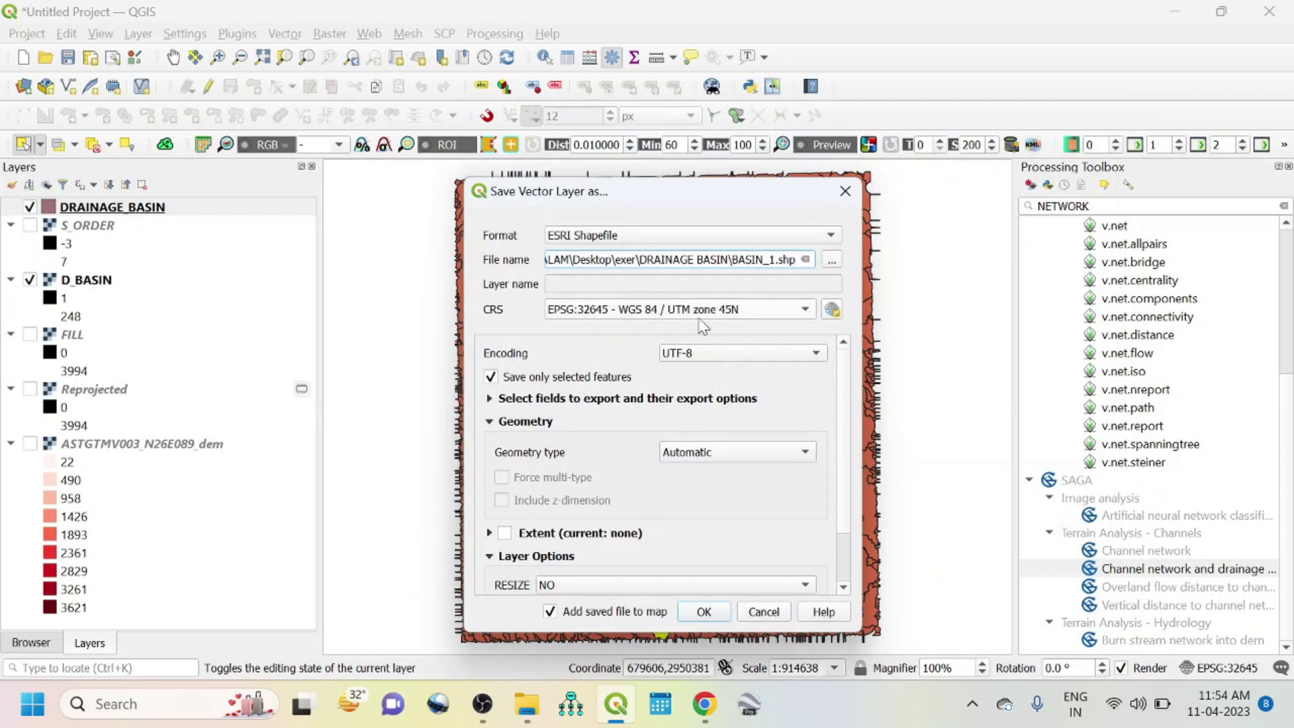
{"action": "left_click", "coordinate": [727, 613]}
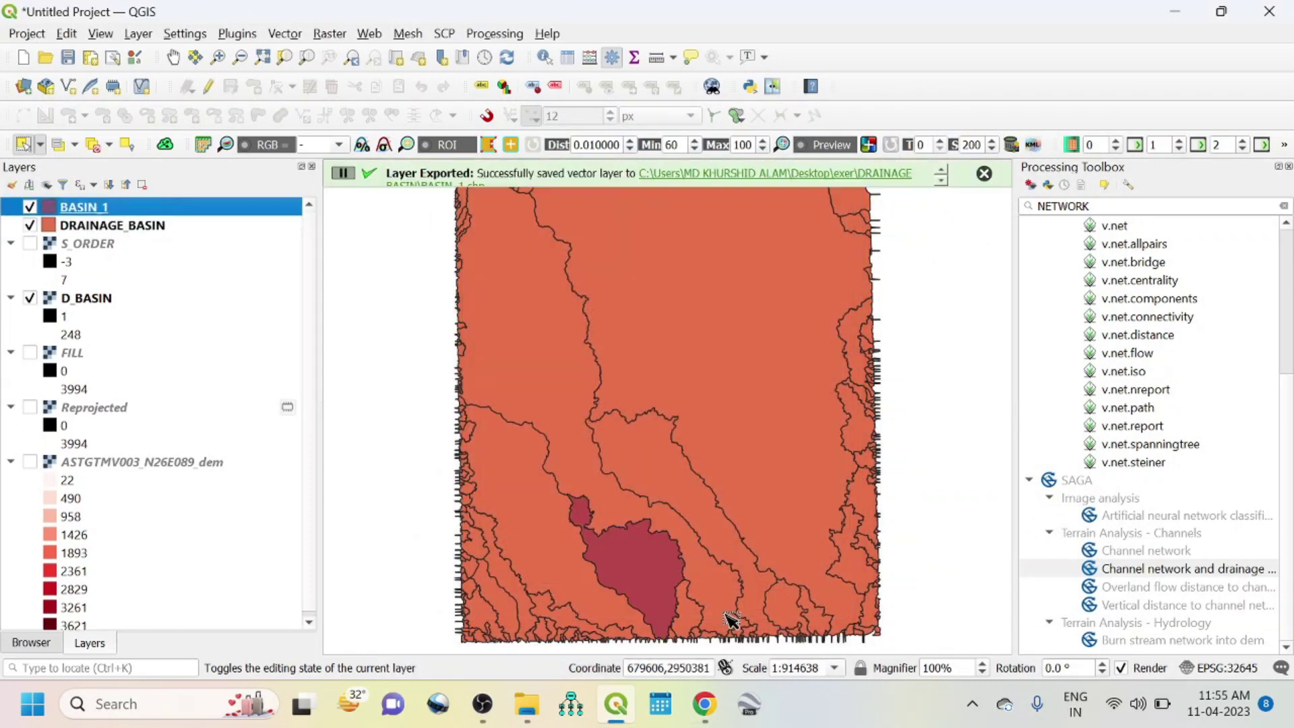
Hide DRAINAGE_BASIN and D_BASIN and zoom the map to BASIN_1
{"action": "left_click", "coordinate": [30, 225]}
{"action": "left_click", "coordinate": [29, 297]}
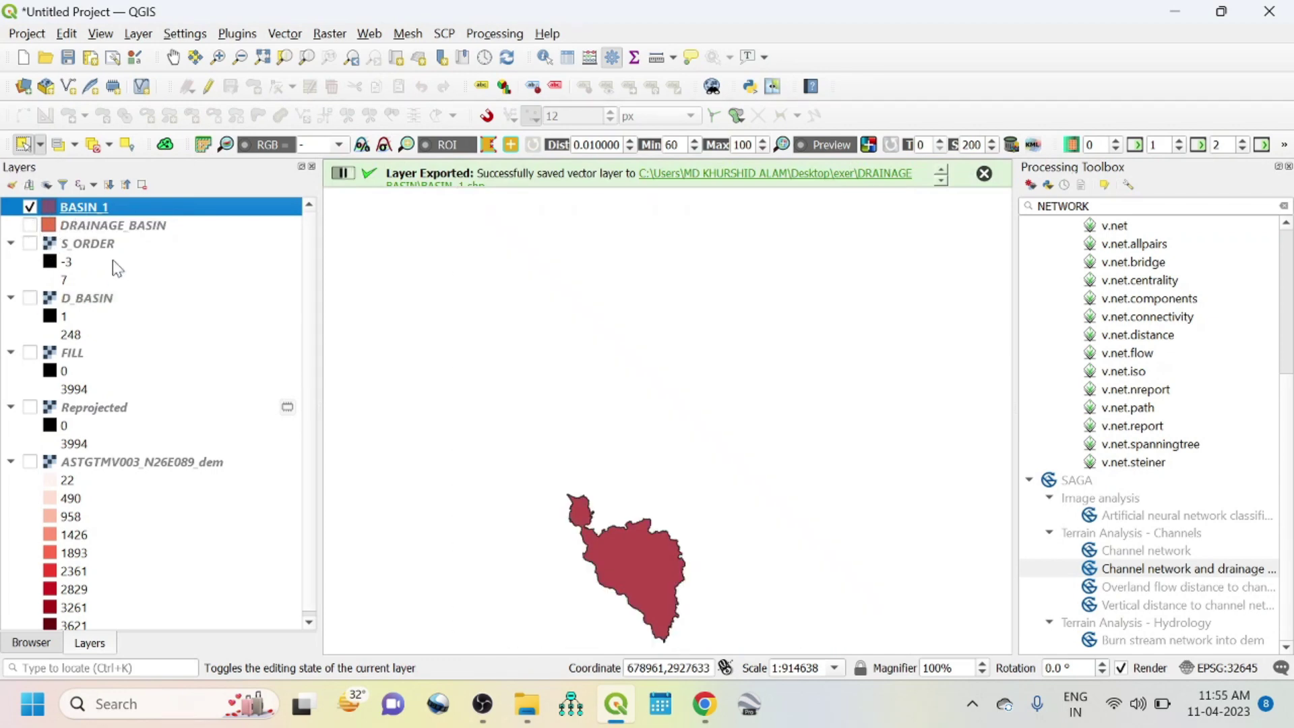
{"action": "right_click", "coordinate": [116, 208]}
{"action": "left_click", "coordinate": [119, 209]}
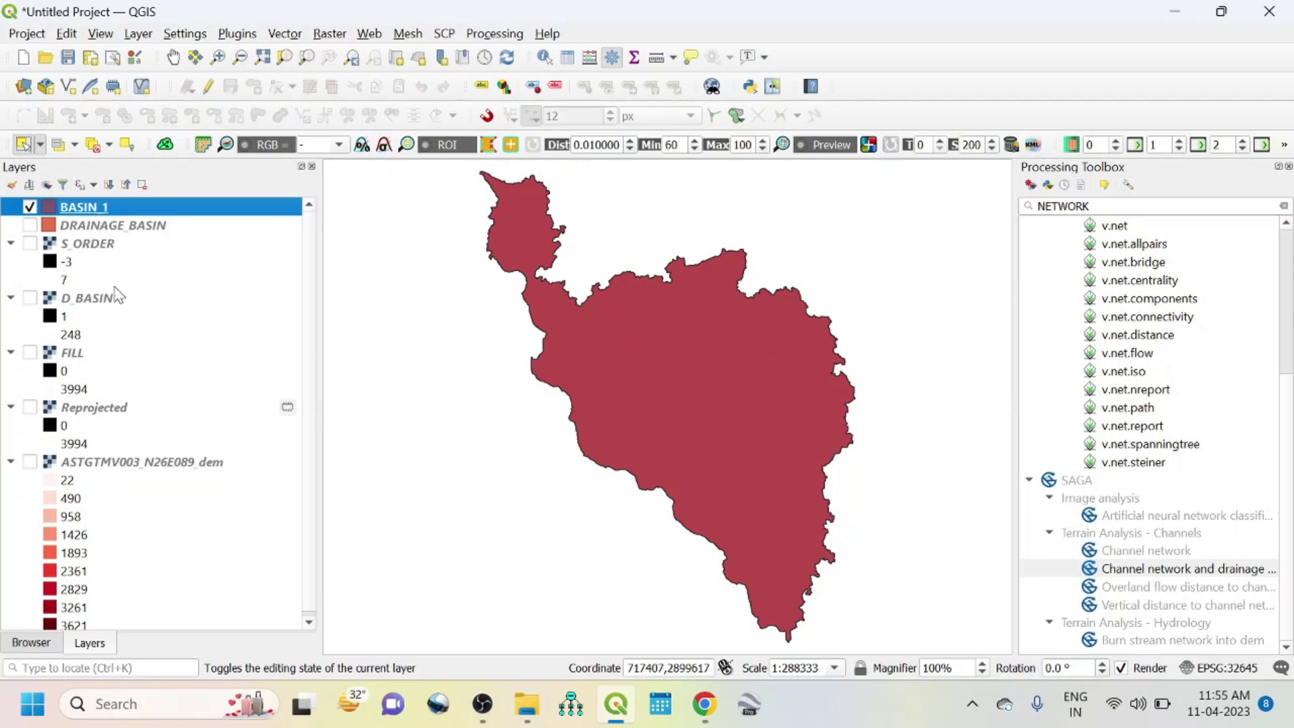
Turn on S_ORDER and place it directly below BASIN_1 in the drawing order
{"action": "left_click", "coordinate": [90, 245]}
{"action": "left_click_drag", "start_coordinate": [93, 249], "coordinate": [104, 203]}
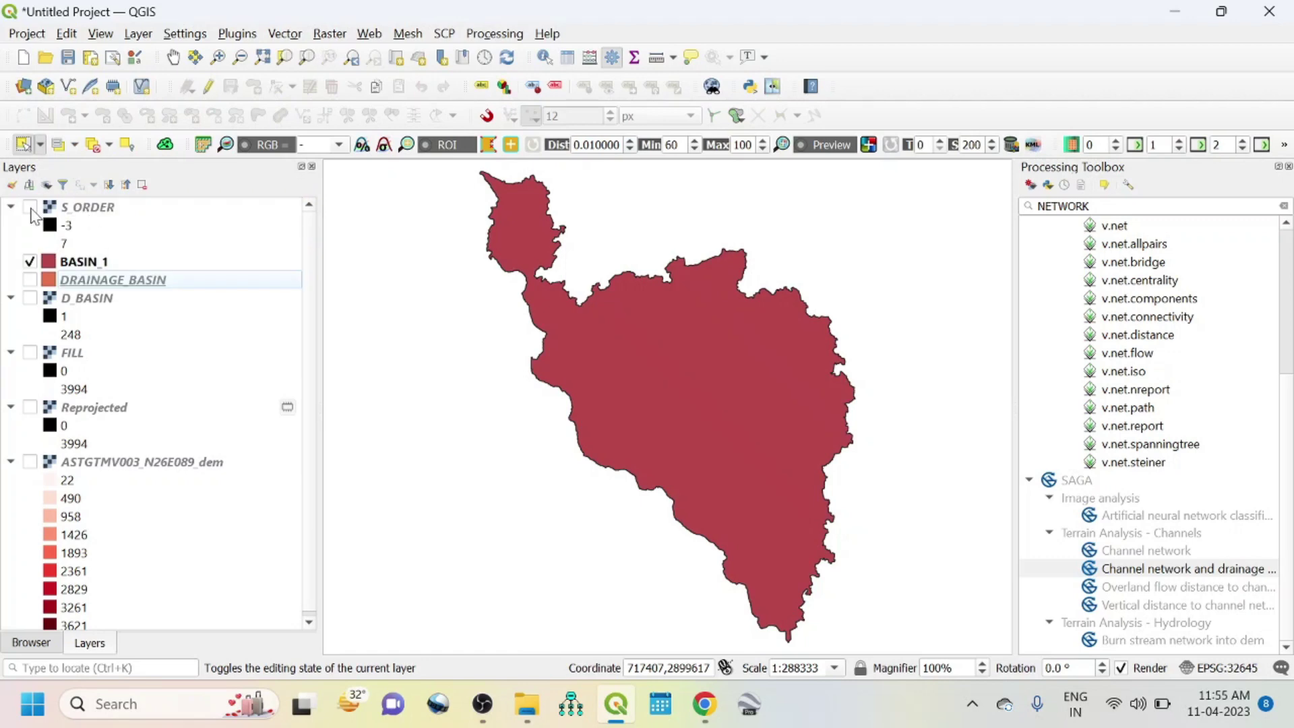
{"action": "left_click", "coordinate": [30, 207]}
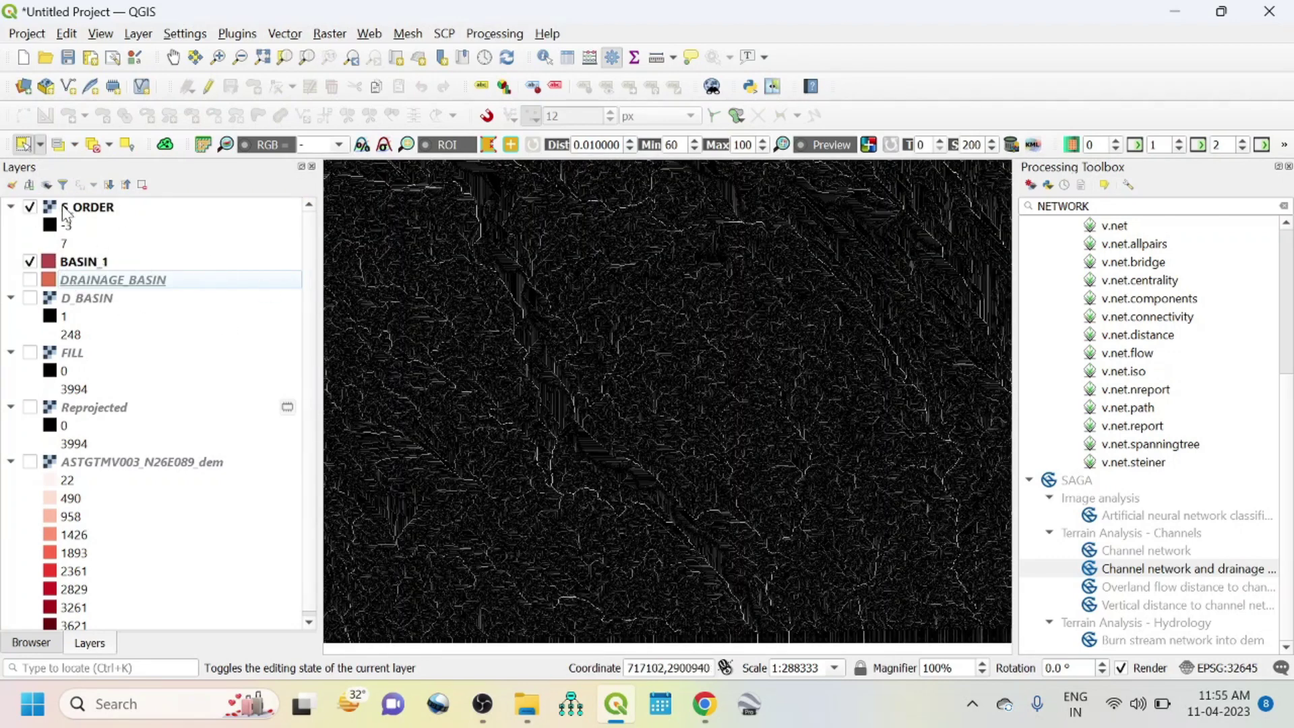
{"action": "left_click", "coordinate": [95, 265]}
{"action": "left_click_drag", "start_coordinate": [91, 209], "coordinate": [138, 278]}
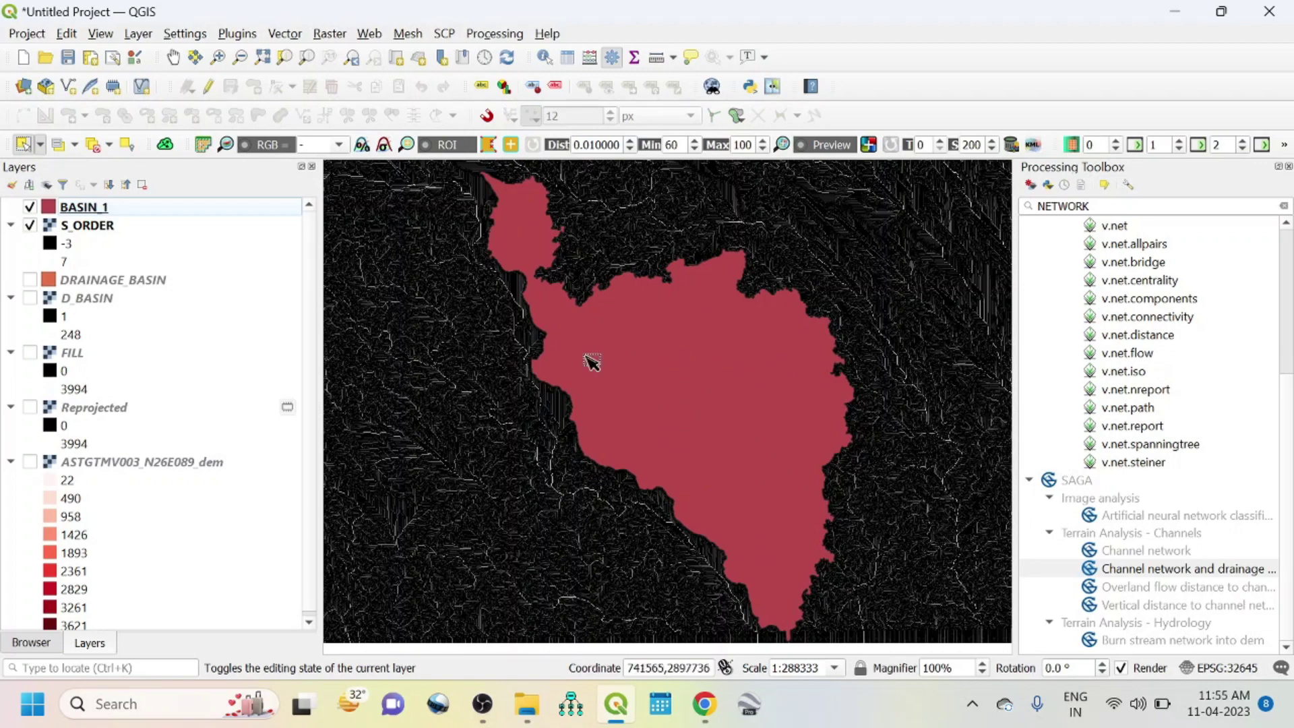
Style S_ORDER as singleband pseudocolor with the Blues ramp from -3 to 7
{"action": "right_click", "coordinate": [75, 224]}
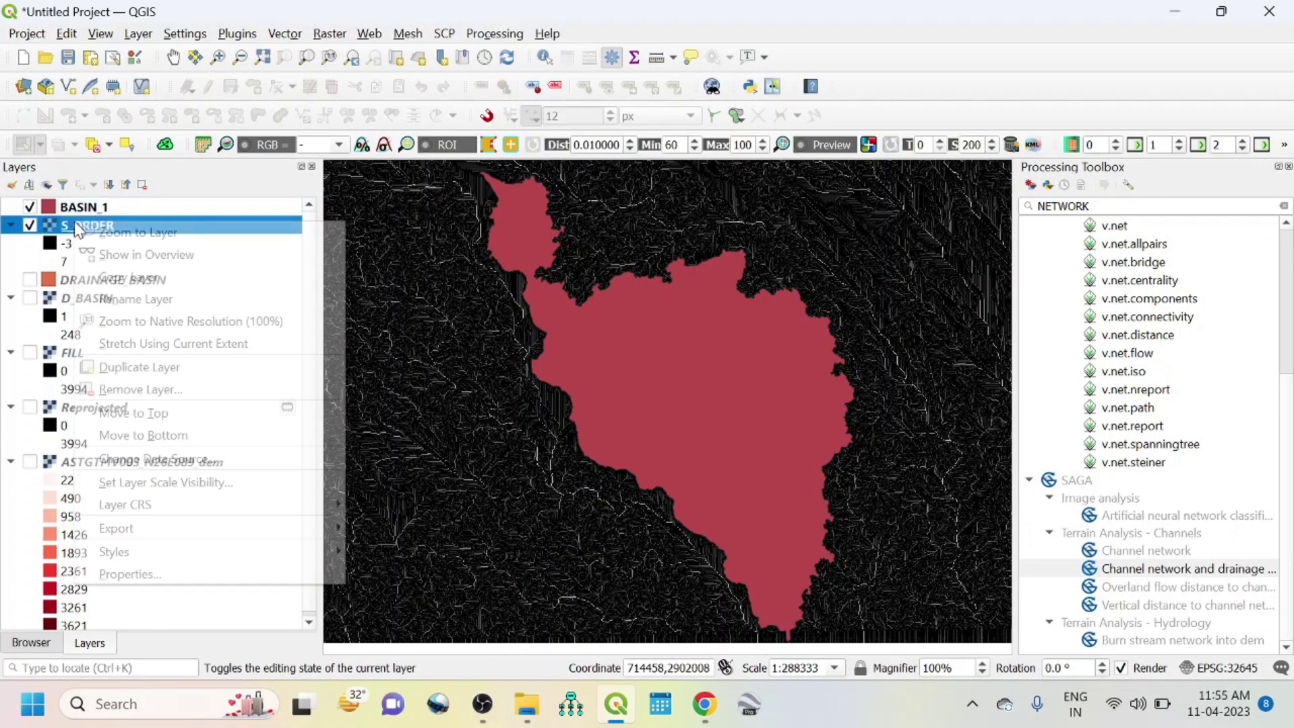
{"action": "left_click", "coordinate": [129, 575]}
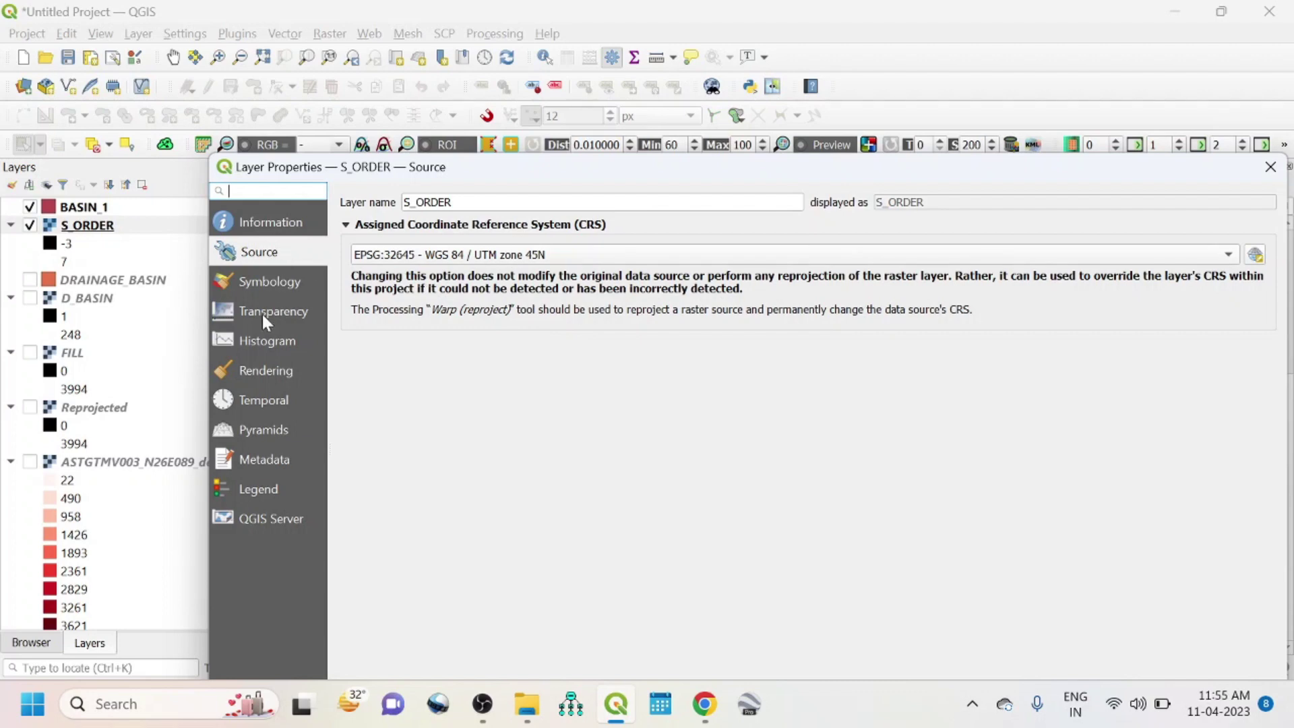
{"action": "left_click_drag", "start_coordinate": [637, 167], "coordinate": [578, 71]}
{"action": "left_click", "coordinate": [199, 172]}
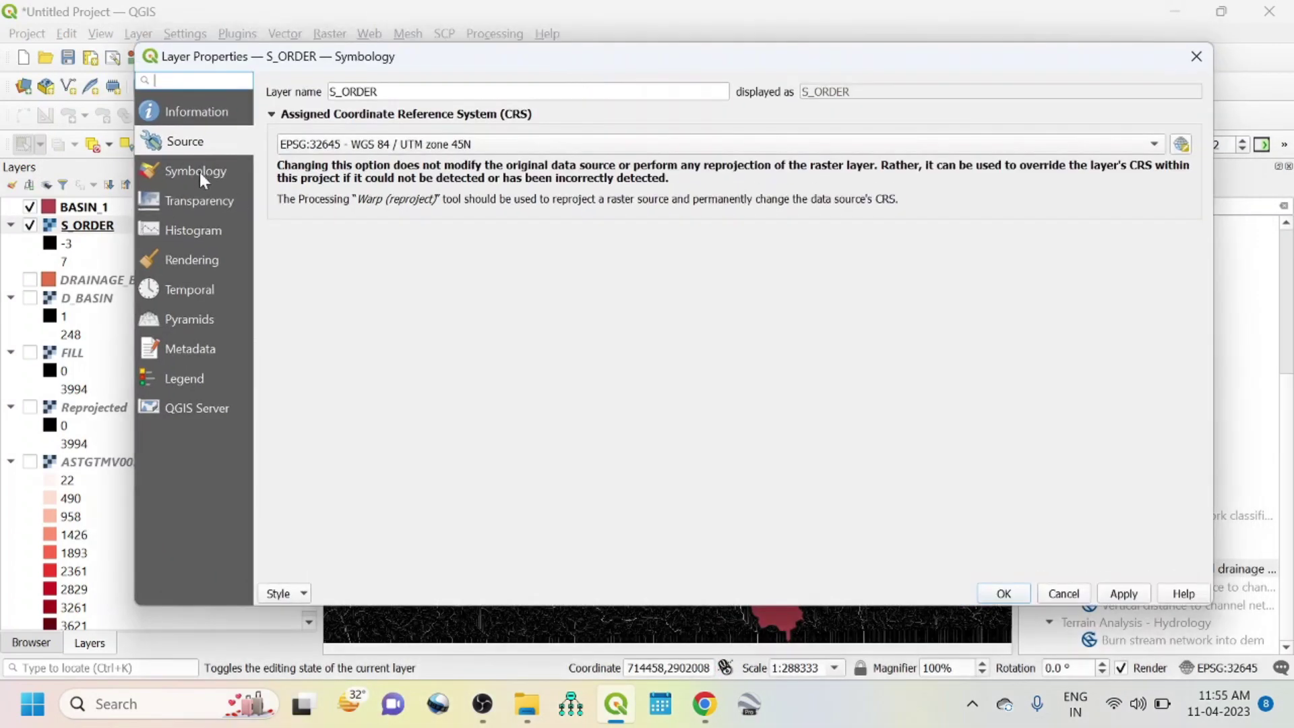
{"action": "left_click", "coordinate": [403, 120]}
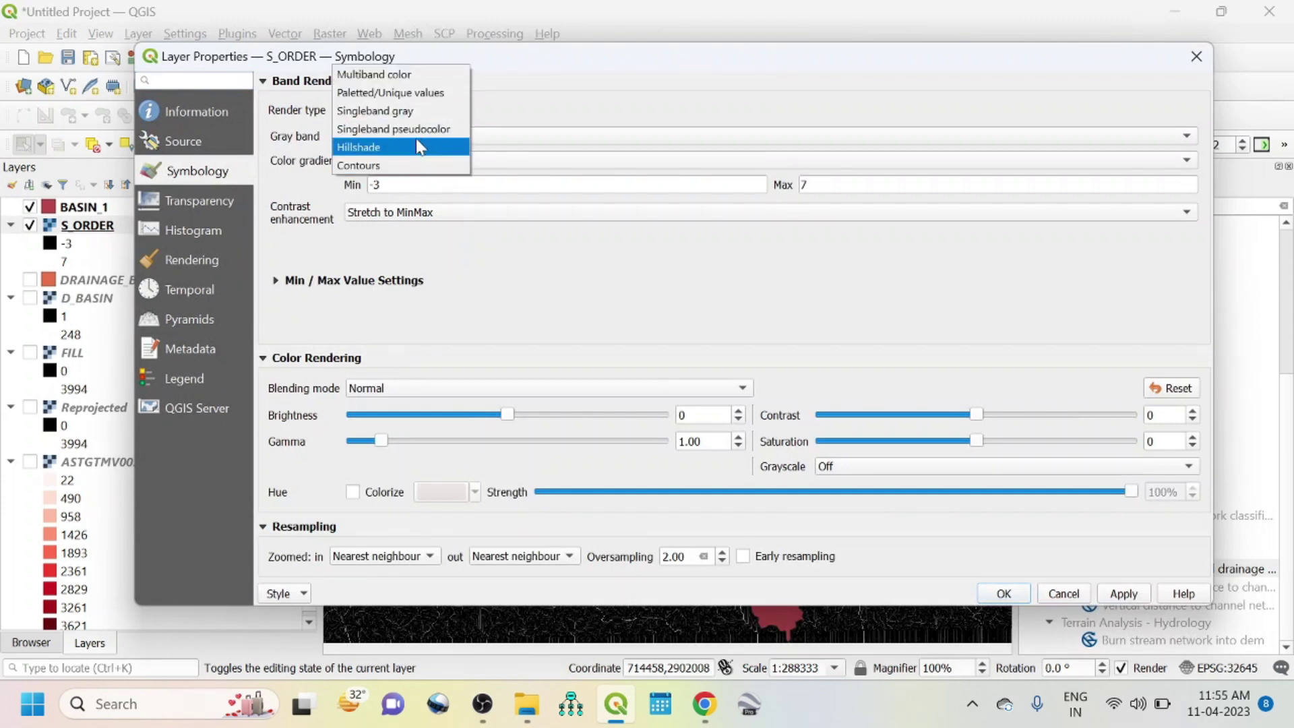
{"action": "left_click", "coordinate": [453, 231]}
{"action": "left_click", "coordinate": [404, 116]}
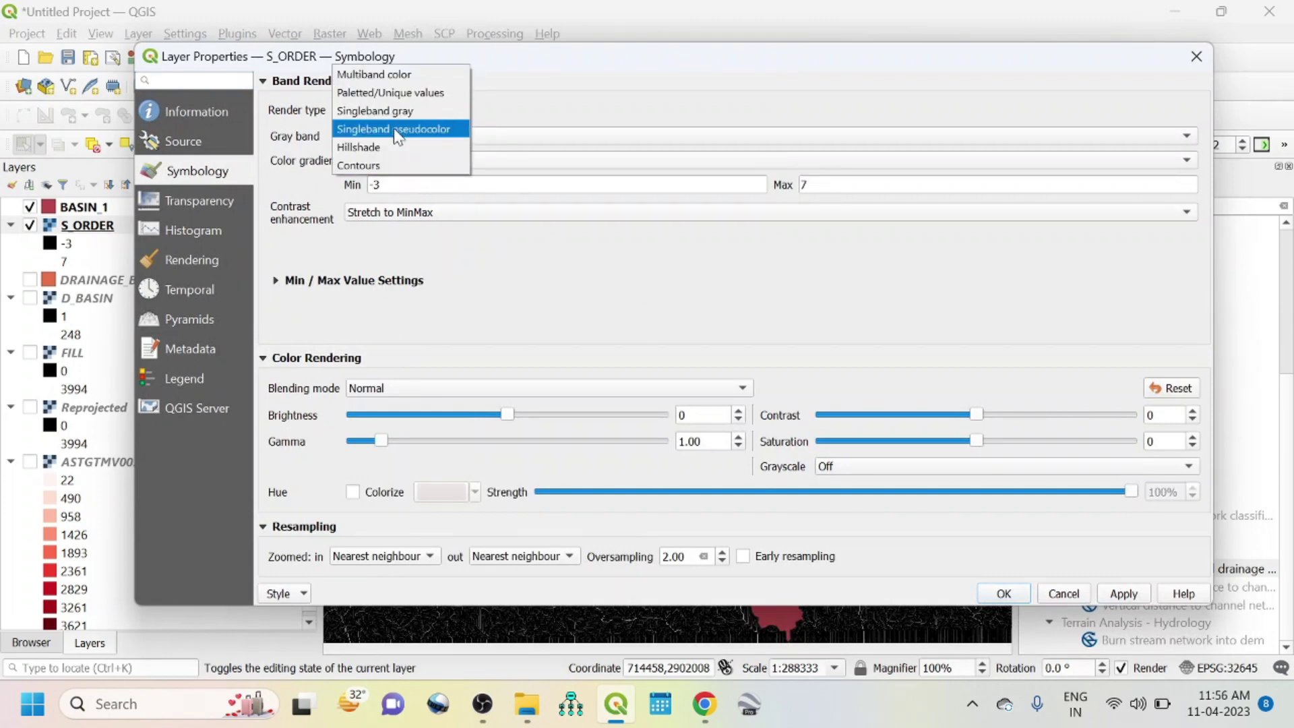
{"action": "left_click", "coordinate": [399, 132]}
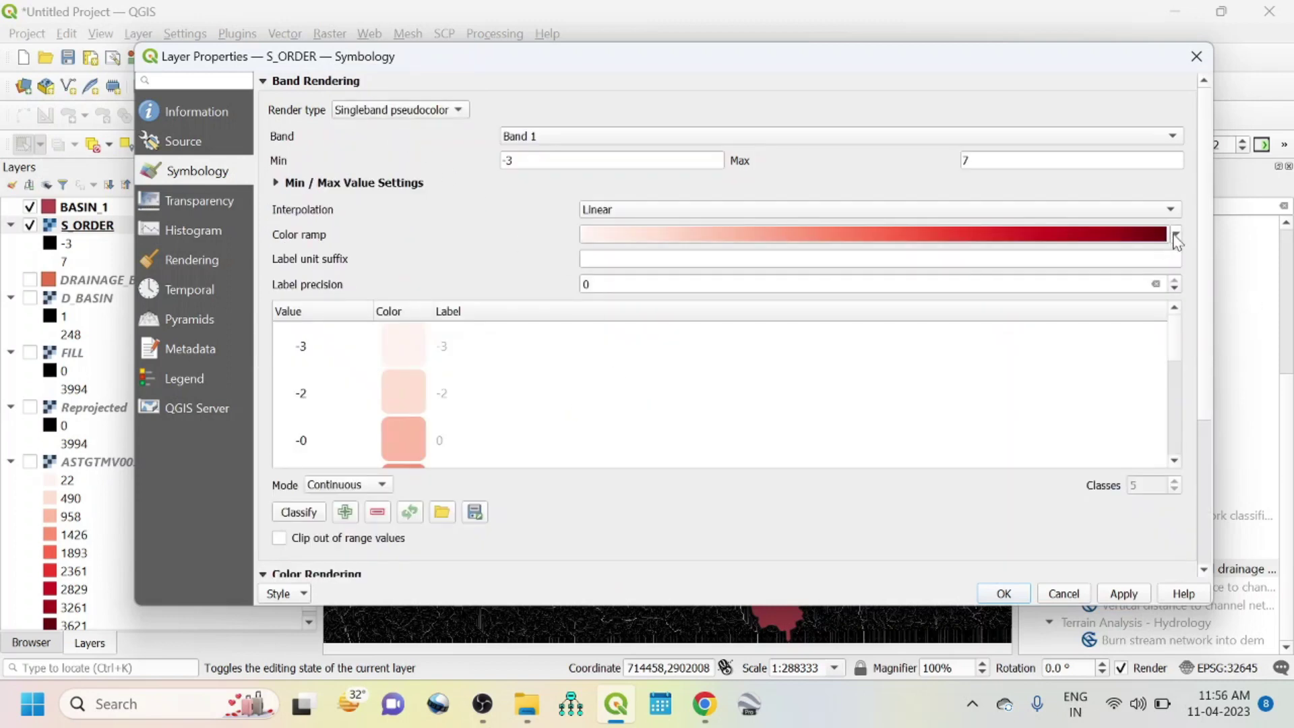
{"action": "left_click", "coordinate": [1177, 236]}
{"action": "left_click", "coordinate": [654, 282]}
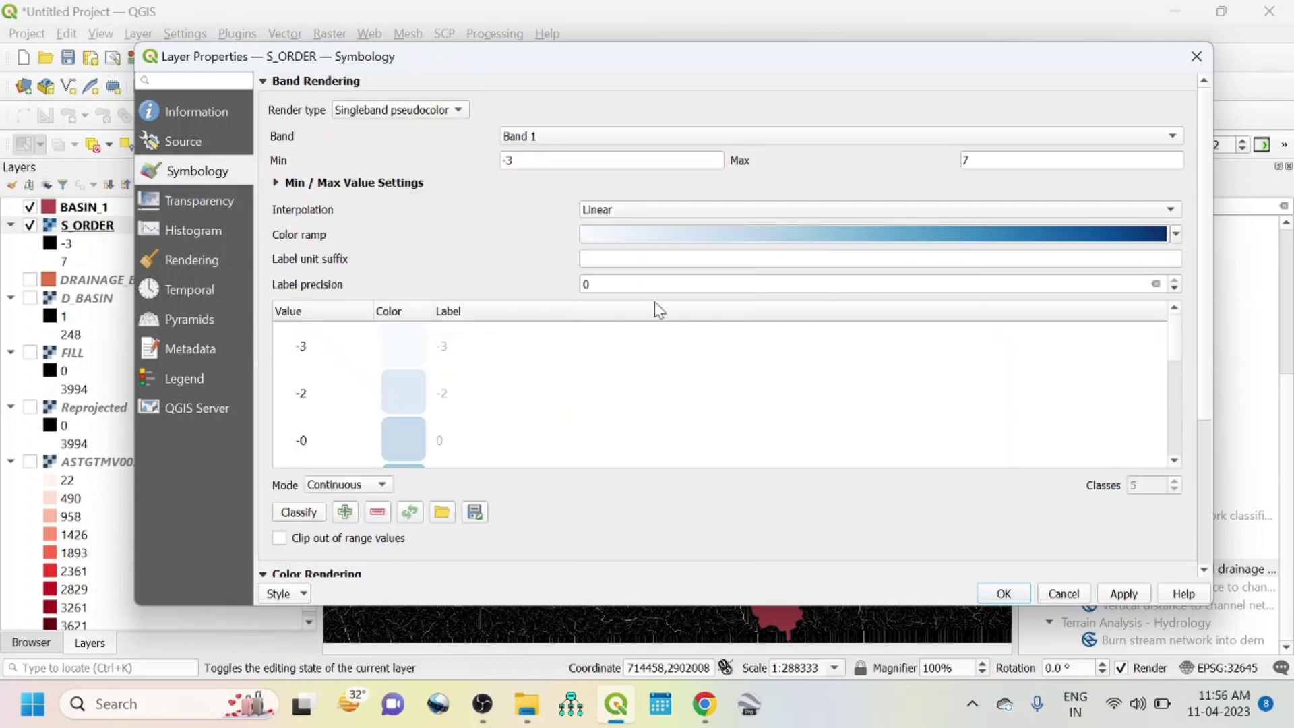
{"action": "left_click", "coordinate": [1120, 593]}
{"action": "left_click", "coordinate": [1004, 593]}
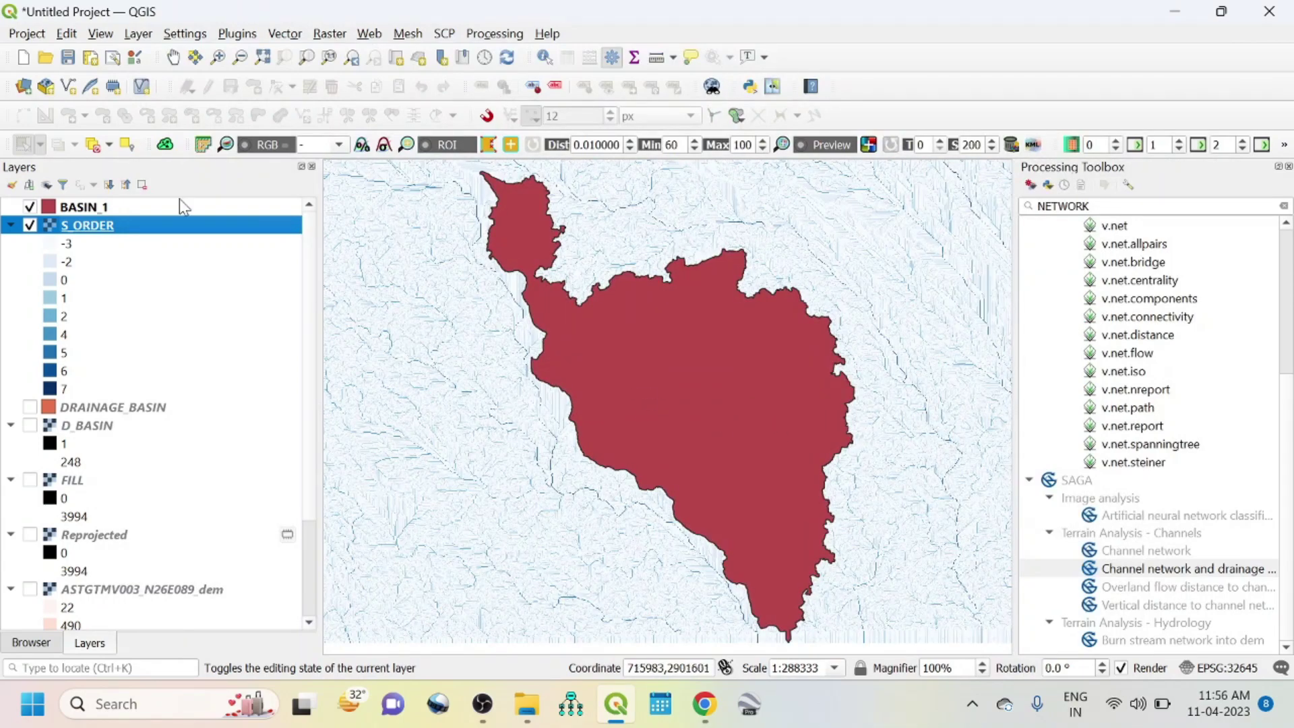
Give BASIN_1's simple fill a transparent fill and a red 0.66 mm outline
{"action": "right_click", "coordinate": [103, 211]}
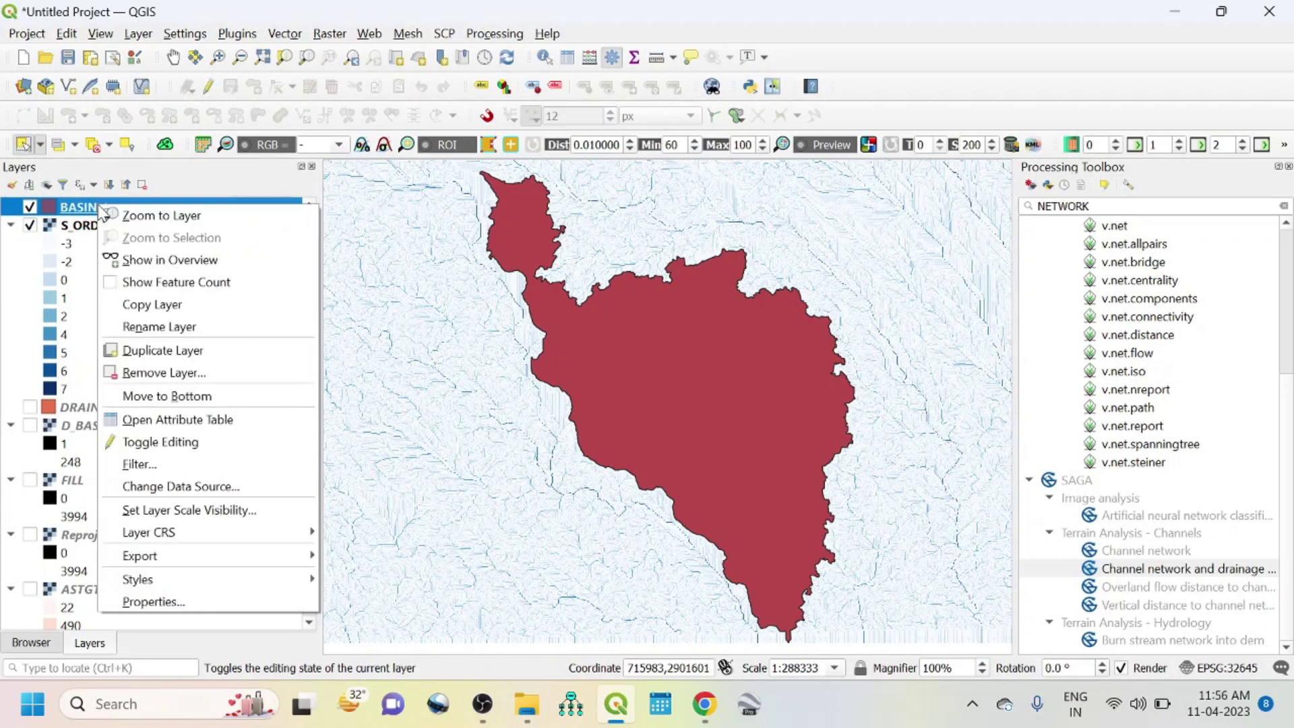
{"action": "left_click", "coordinate": [185, 606]}
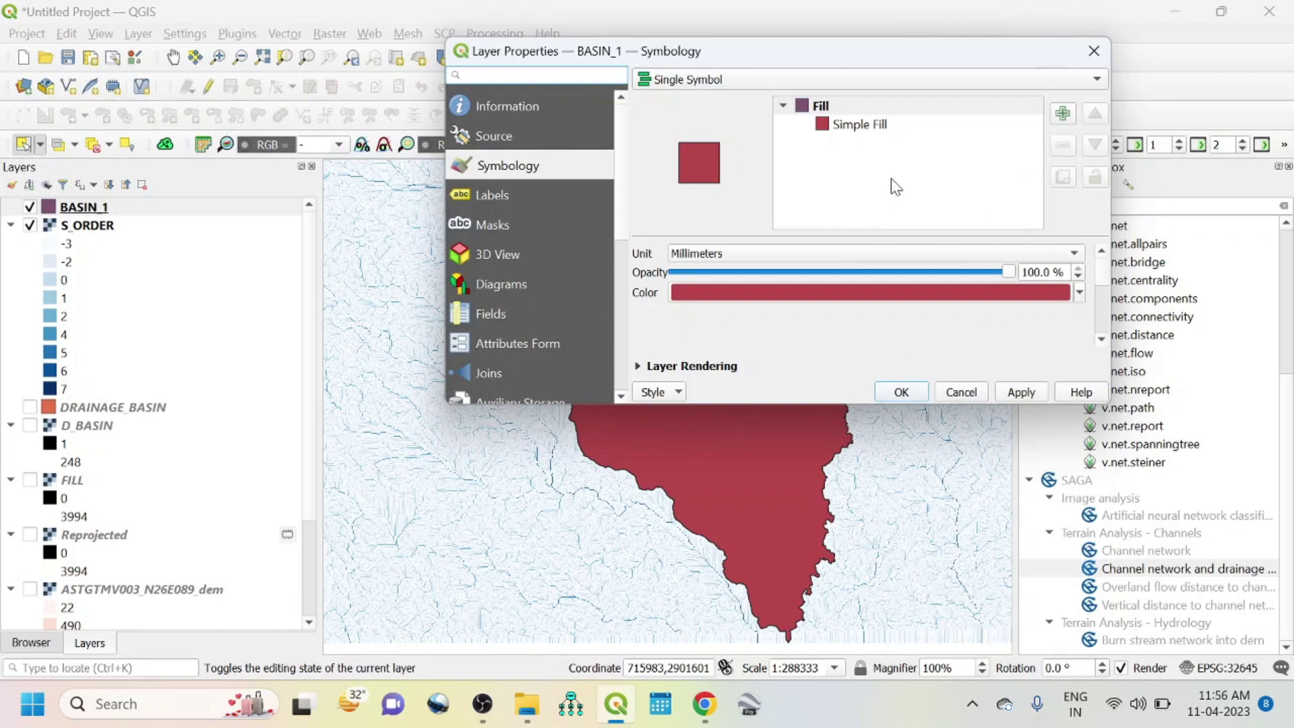
{"action": "left_click", "coordinate": [865, 126]}
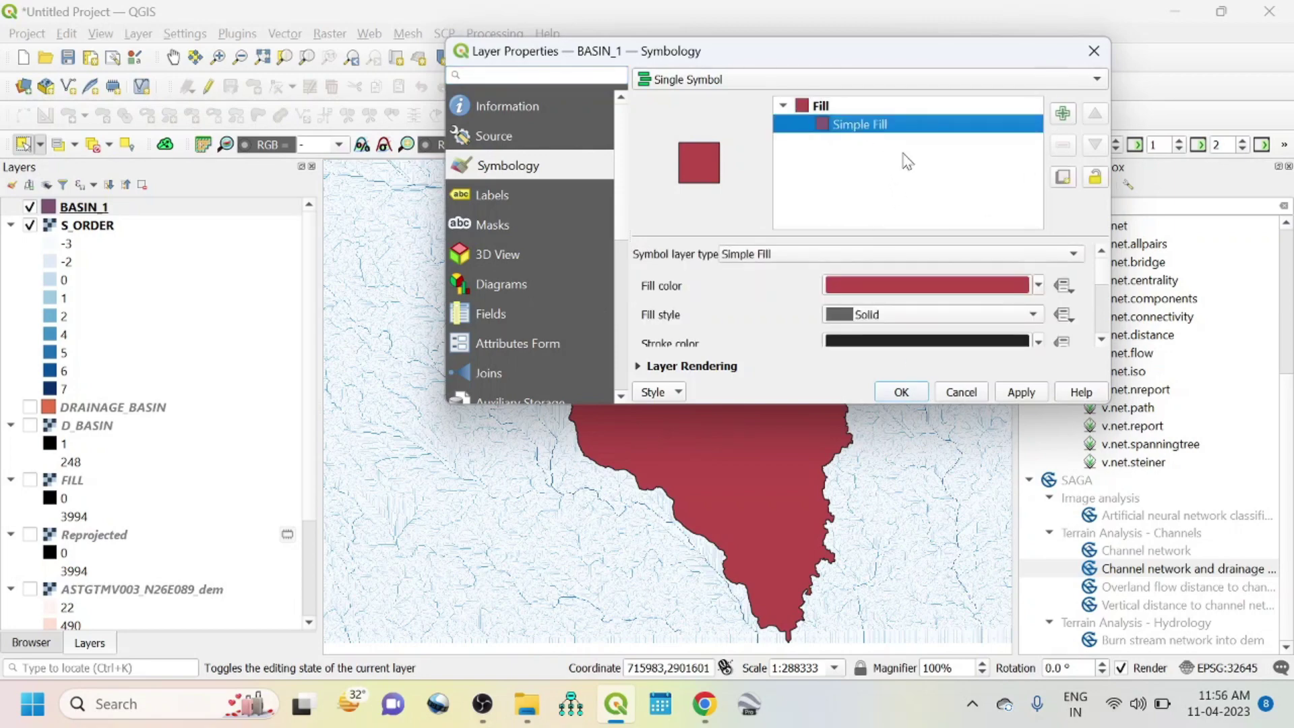
{"action": "left_click", "coordinate": [1039, 286]}
{"action": "left_click", "coordinate": [903, 290]}
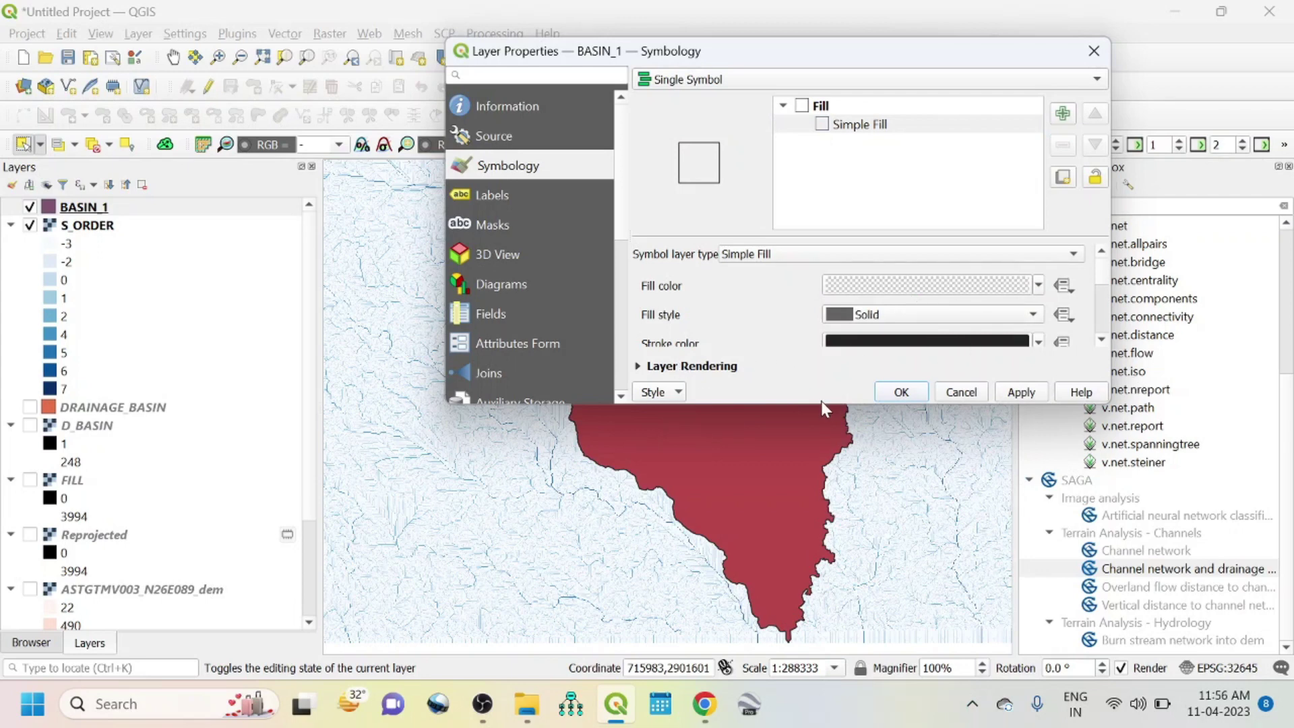
{"action": "left_click_drag", "start_coordinate": [821, 403], "coordinate": [821, 596]}
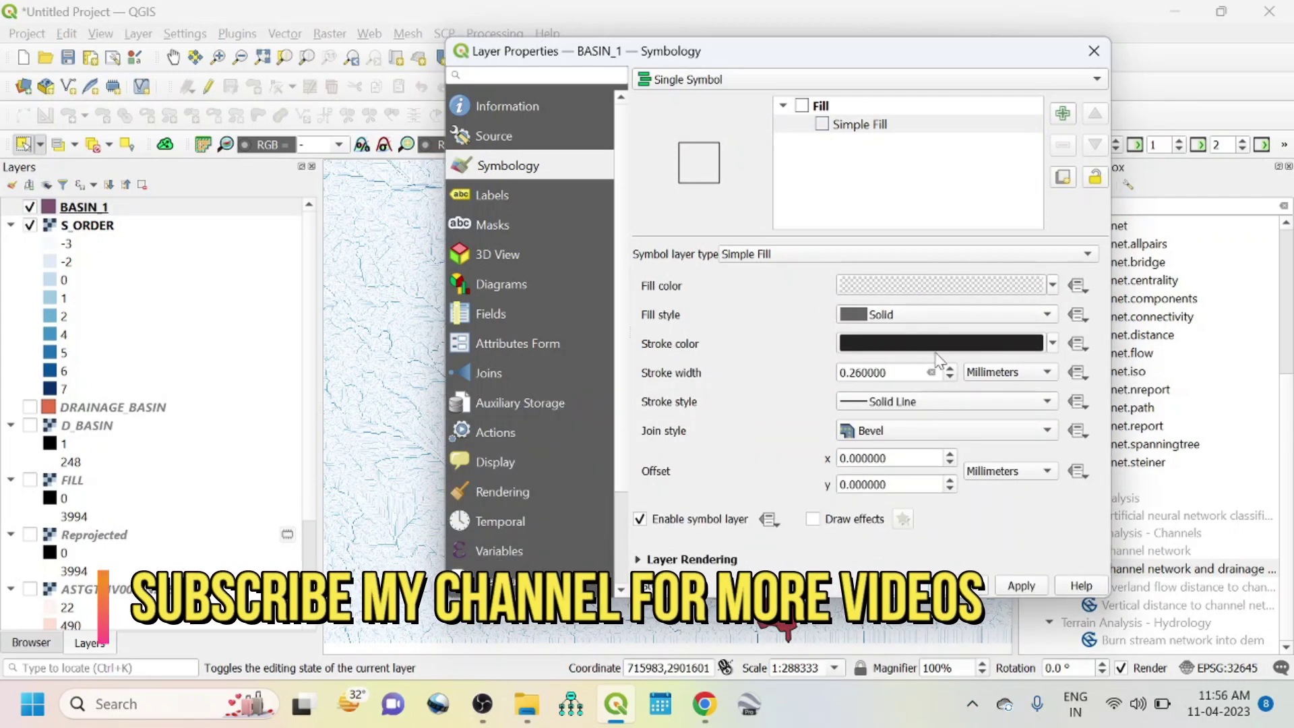
{"action": "left_click", "coordinate": [950, 369]}
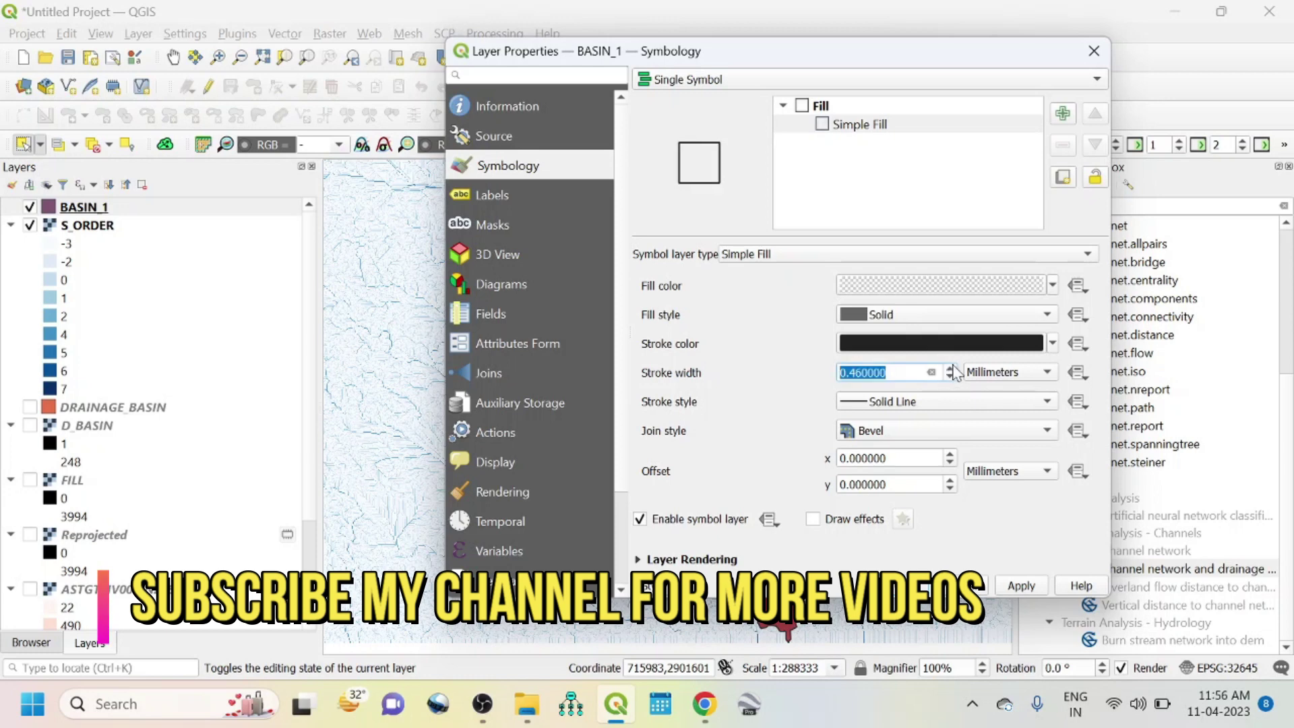
{"action": "left_click", "coordinate": [950, 369]}
{"action": "left_click", "coordinate": [950, 369]}
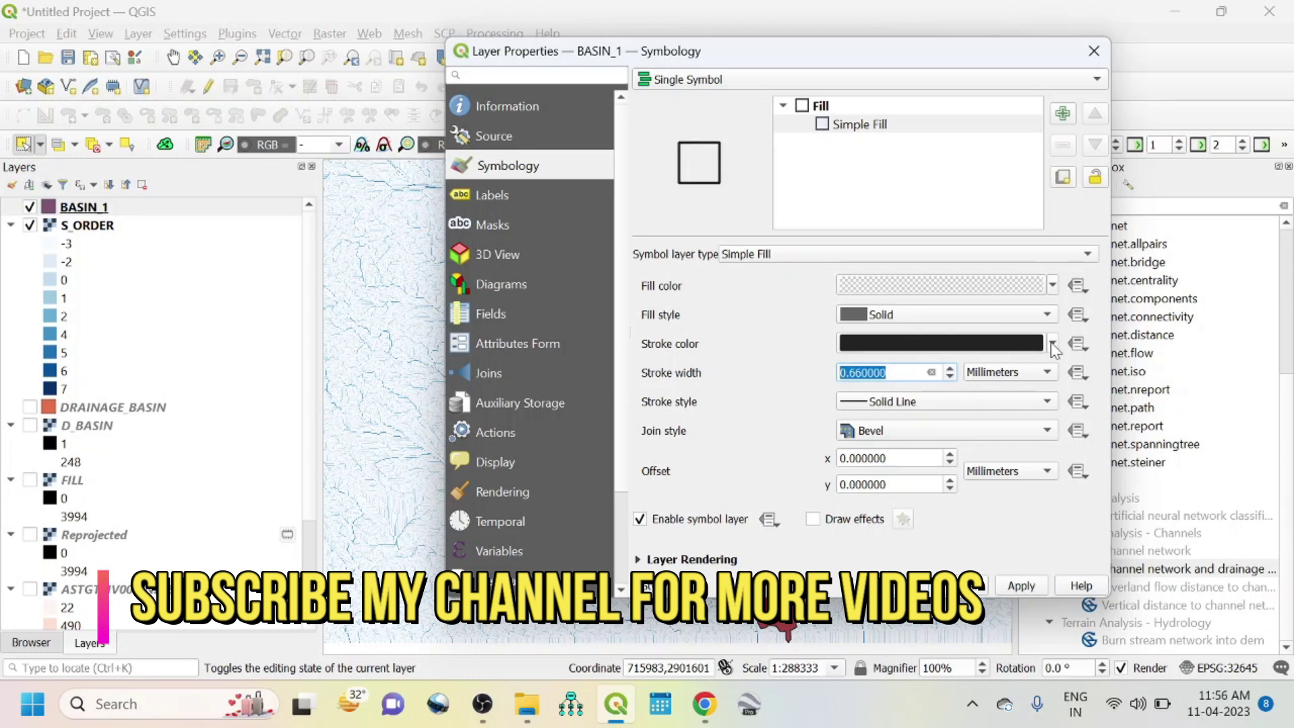
{"action": "left_click", "coordinate": [1053, 344]}
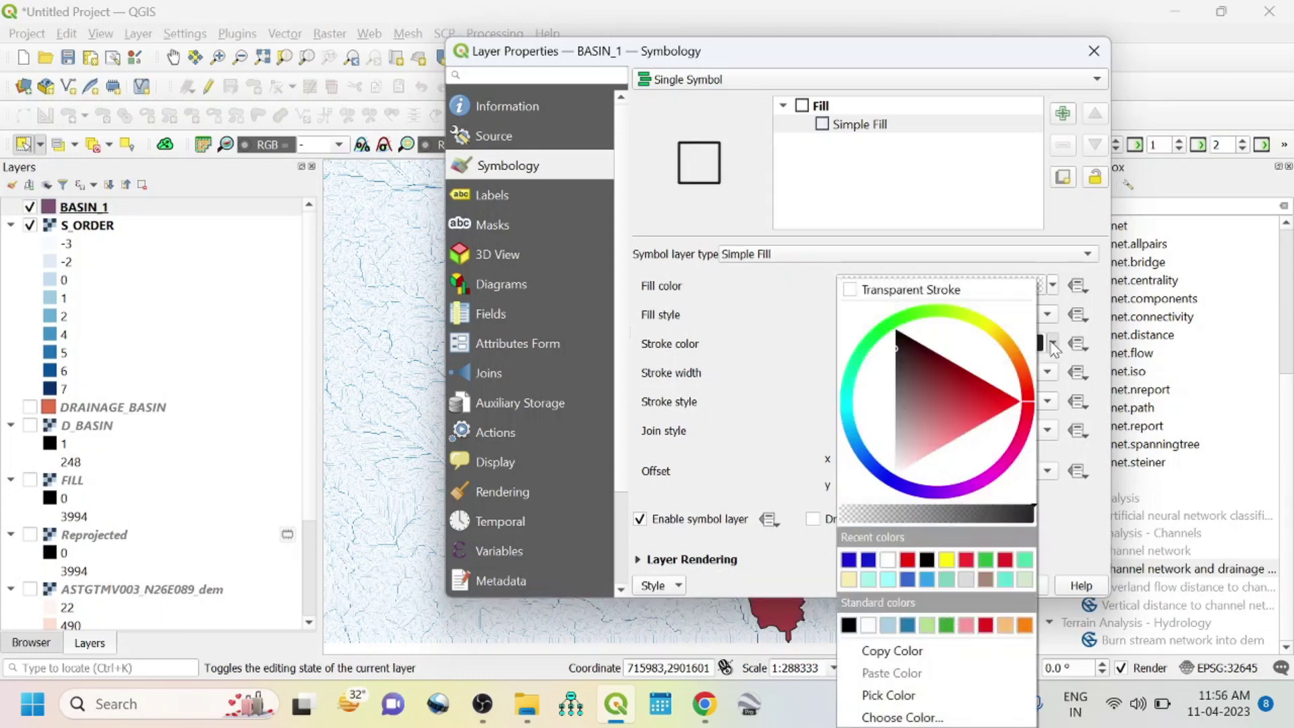
{"action": "left_click", "coordinate": [907, 560]}
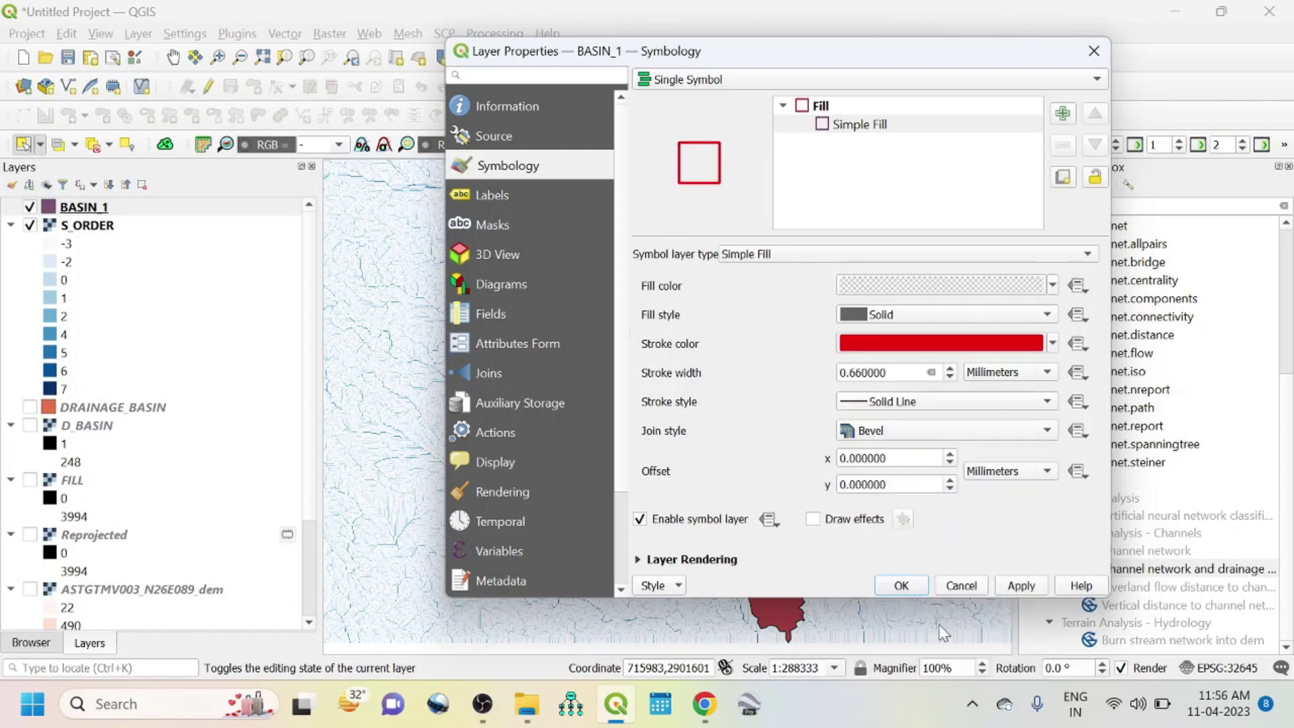
{"action": "left_click", "coordinate": [999, 586]}
{"action": "left_click", "coordinate": [901, 585]}
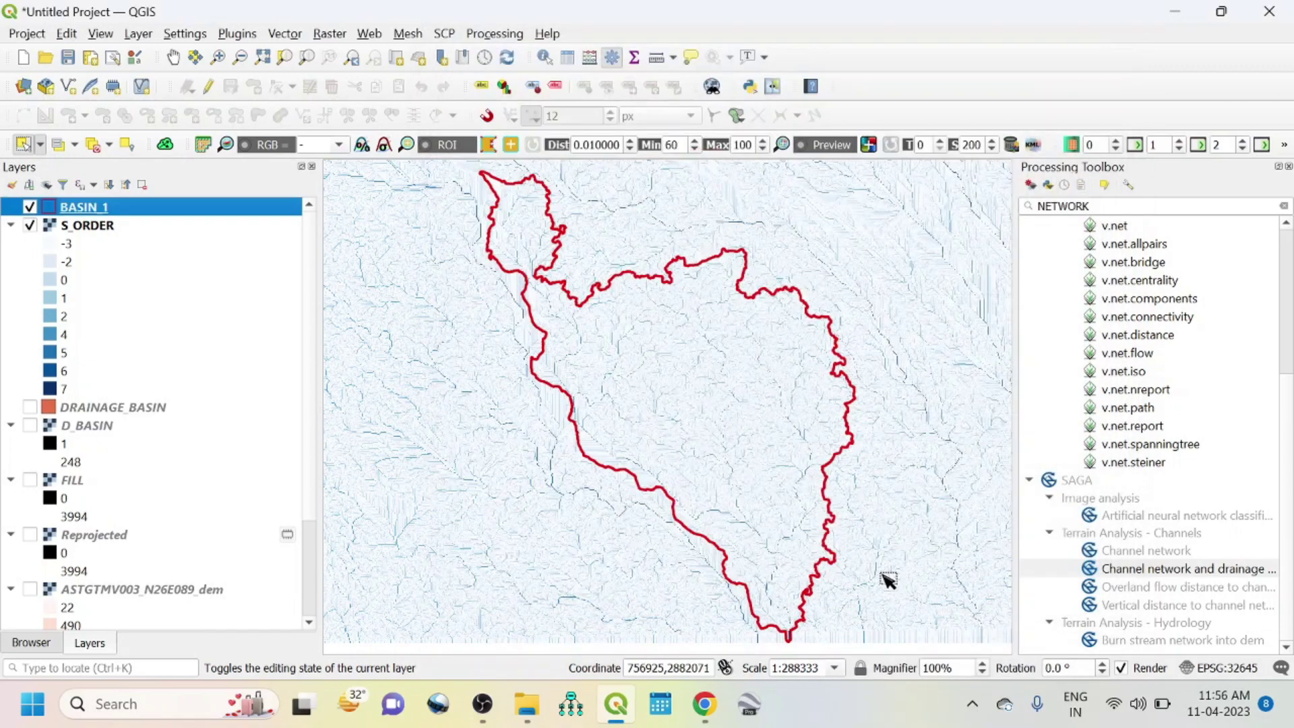
{"action": "scroll", "coordinate": [753, 429], "scroll_direction": "down", "scroll_amount": 1}
{"action": "scroll", "coordinate": [753, 430], "scroll_direction": "up", "scroll_amount": 1}
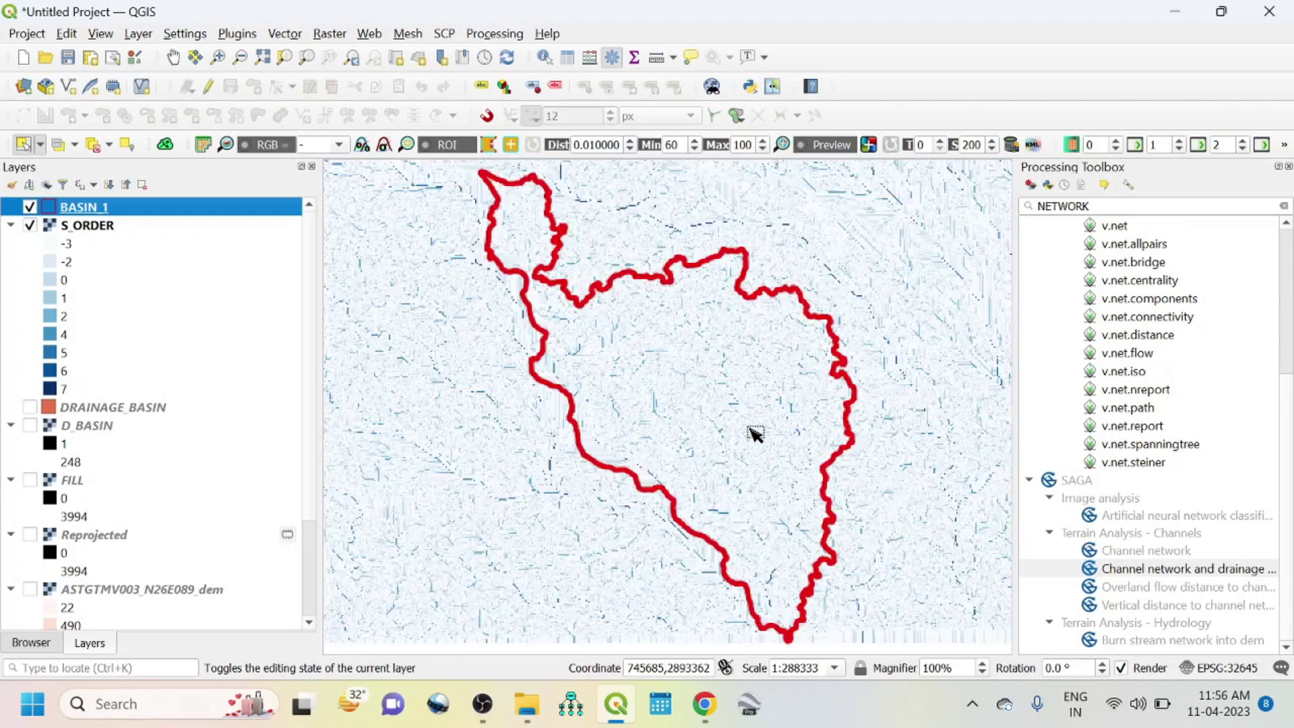
{"action": "scroll", "coordinate": [756, 434], "scroll_direction": "up", "scroll_amount": 1}
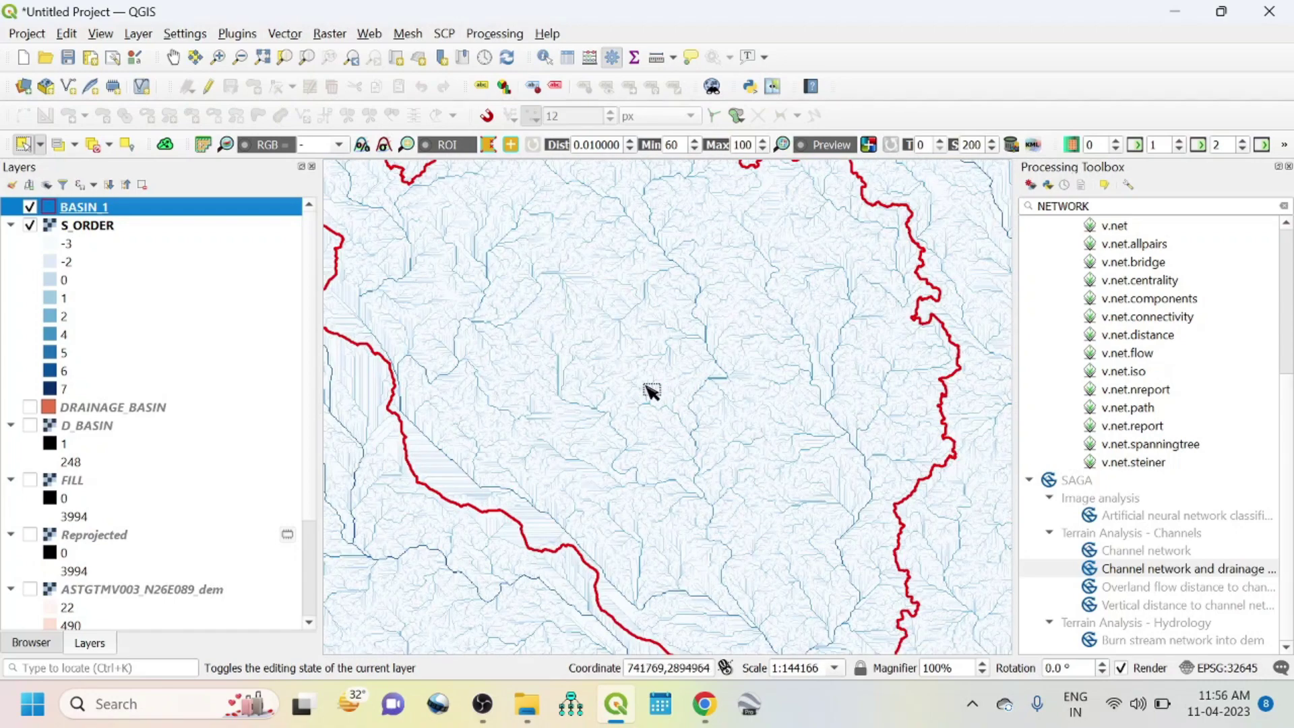
{"action": "scroll", "coordinate": [650, 390], "scroll_direction": "up", "scroll_amount": 1}
{"action": "scroll", "coordinate": [650, 390], "scroll_direction": "down", "scroll_amount": 2}
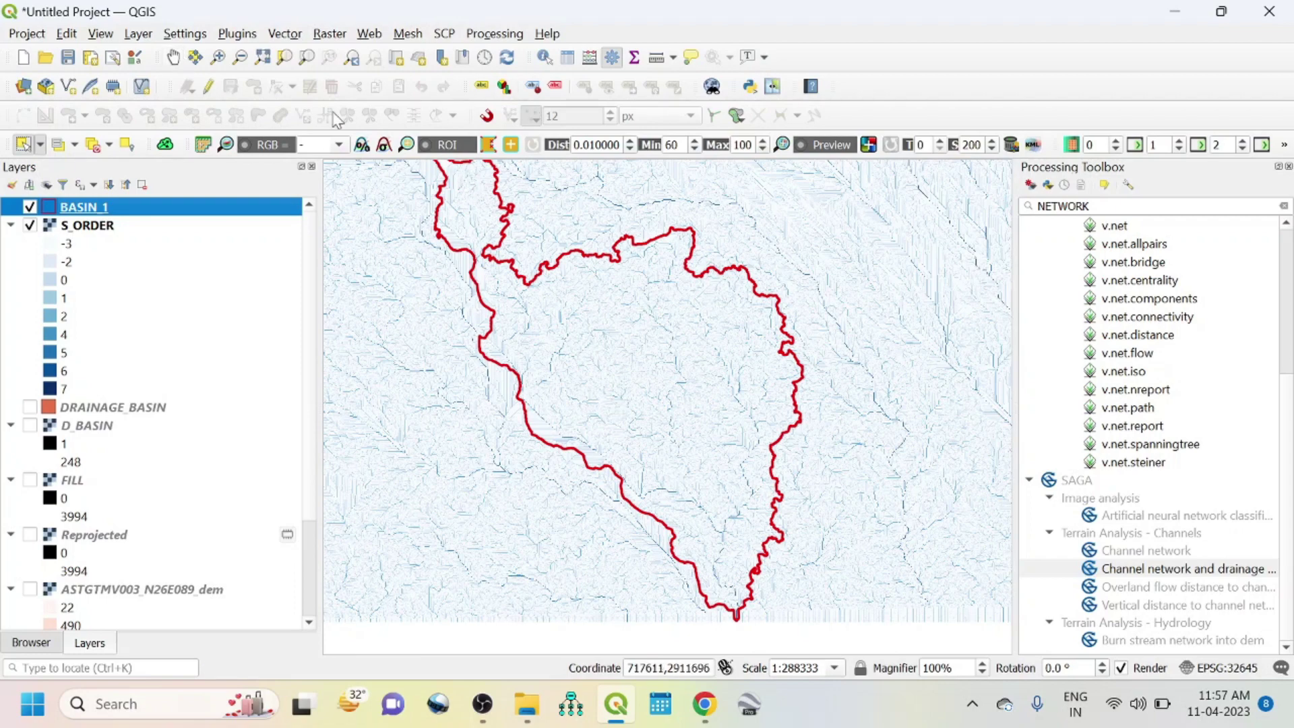
In Clip Raster by Mask Layer, choose S_ORDER as input, mask BASIN_1, and nodata 0
{"action": "left_click", "coordinate": [343, 34]}
{"action": "mouse_move", "coordinate": [396, 193]}
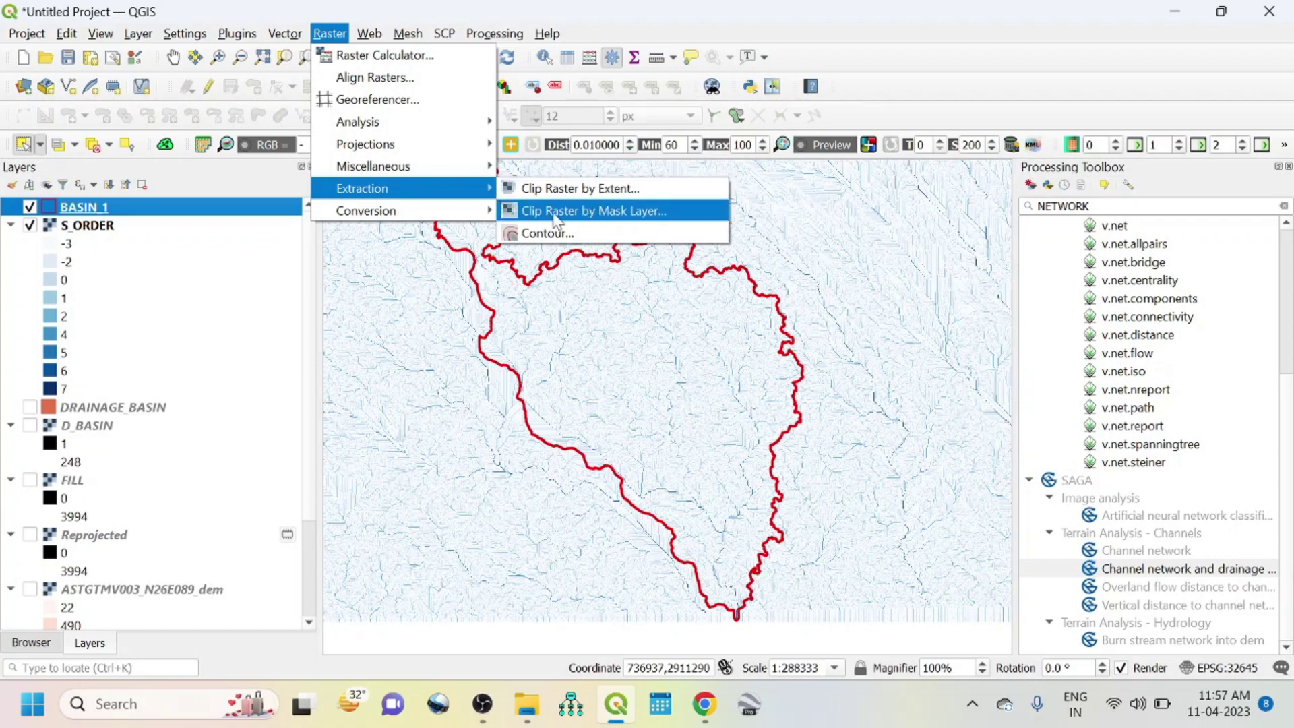
{"action": "left_click", "coordinate": [615, 215]}
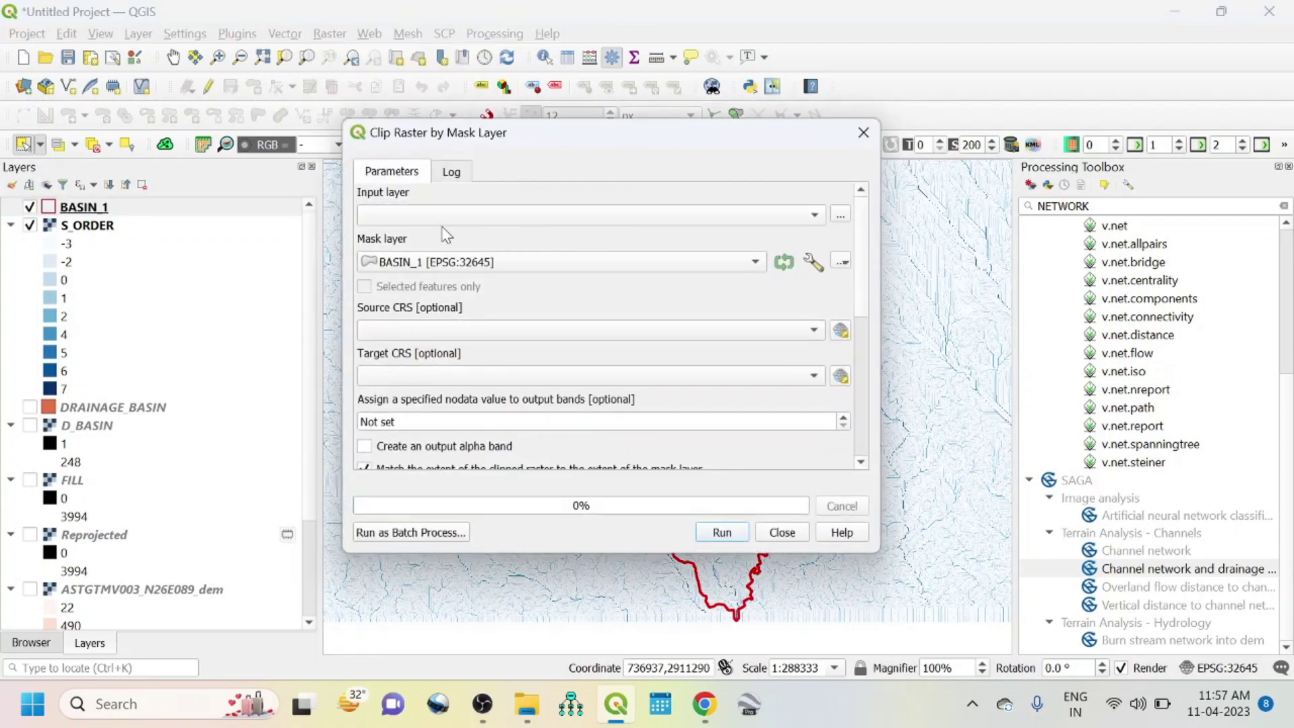
{"action": "left_click", "coordinate": [472, 216]}
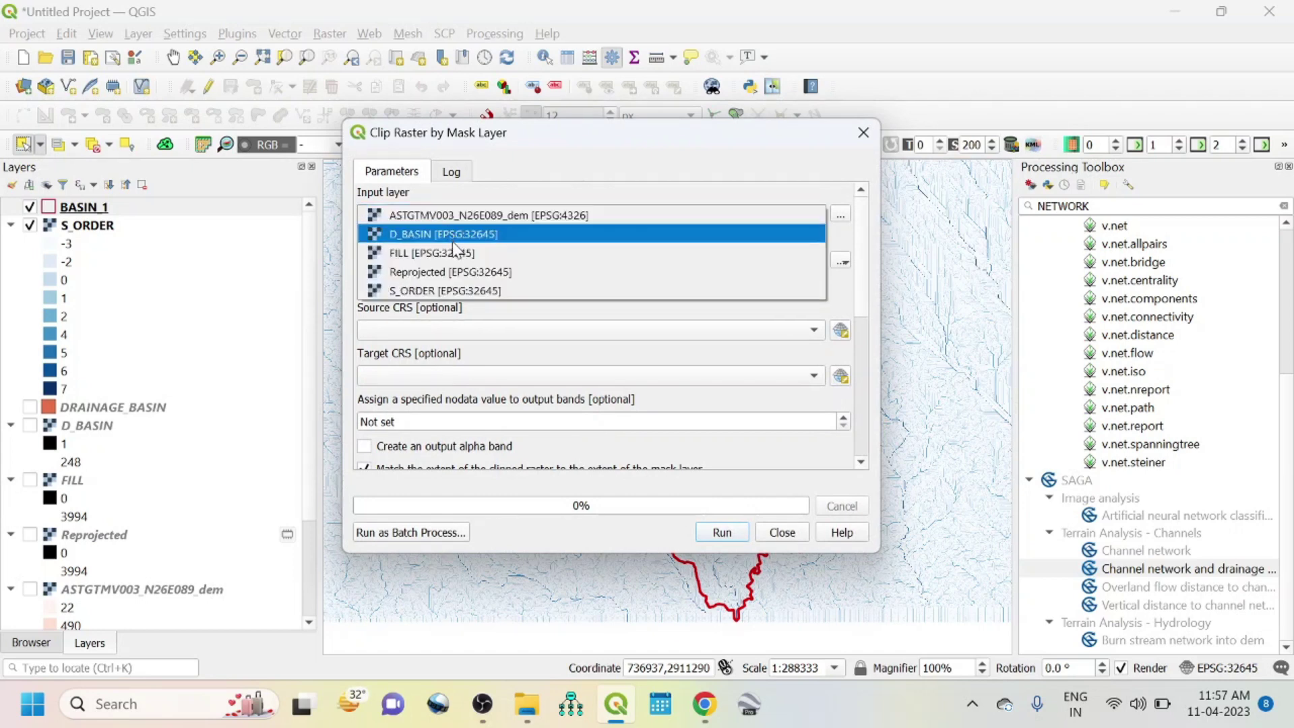
{"action": "left_click", "coordinate": [466, 291]}
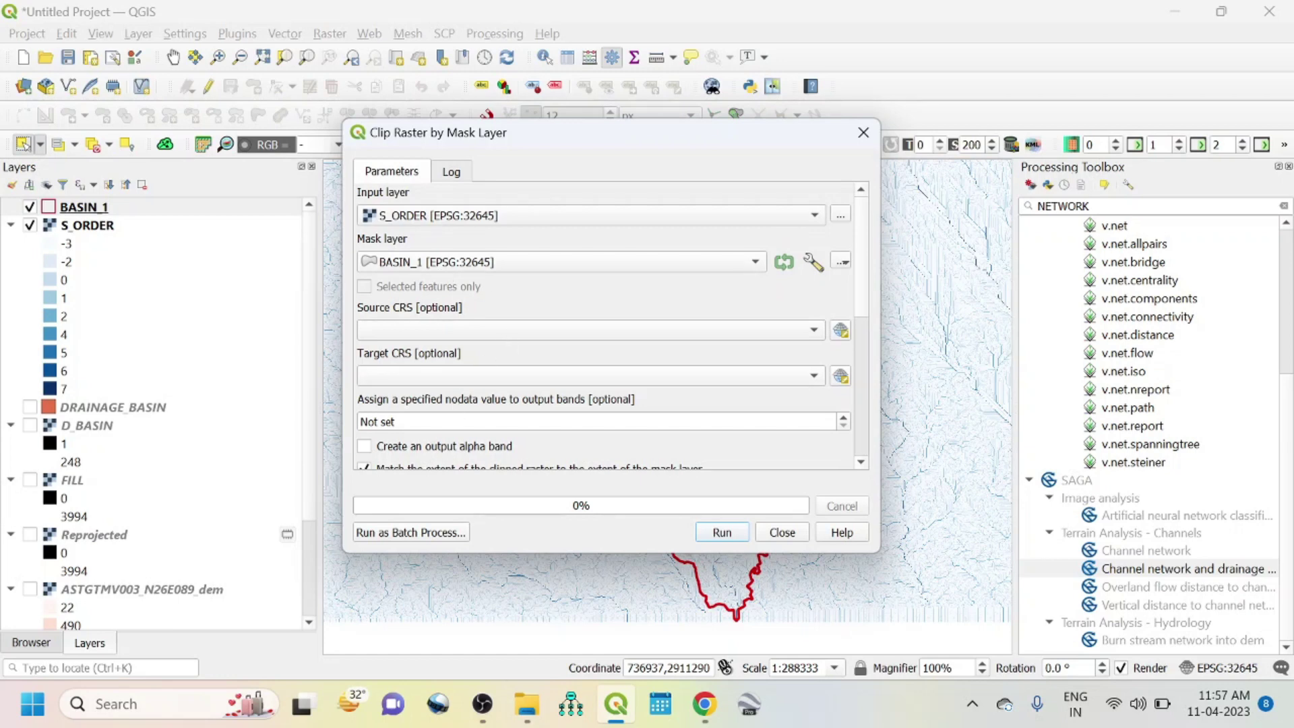
{"action": "left_click", "coordinate": [378, 421]}
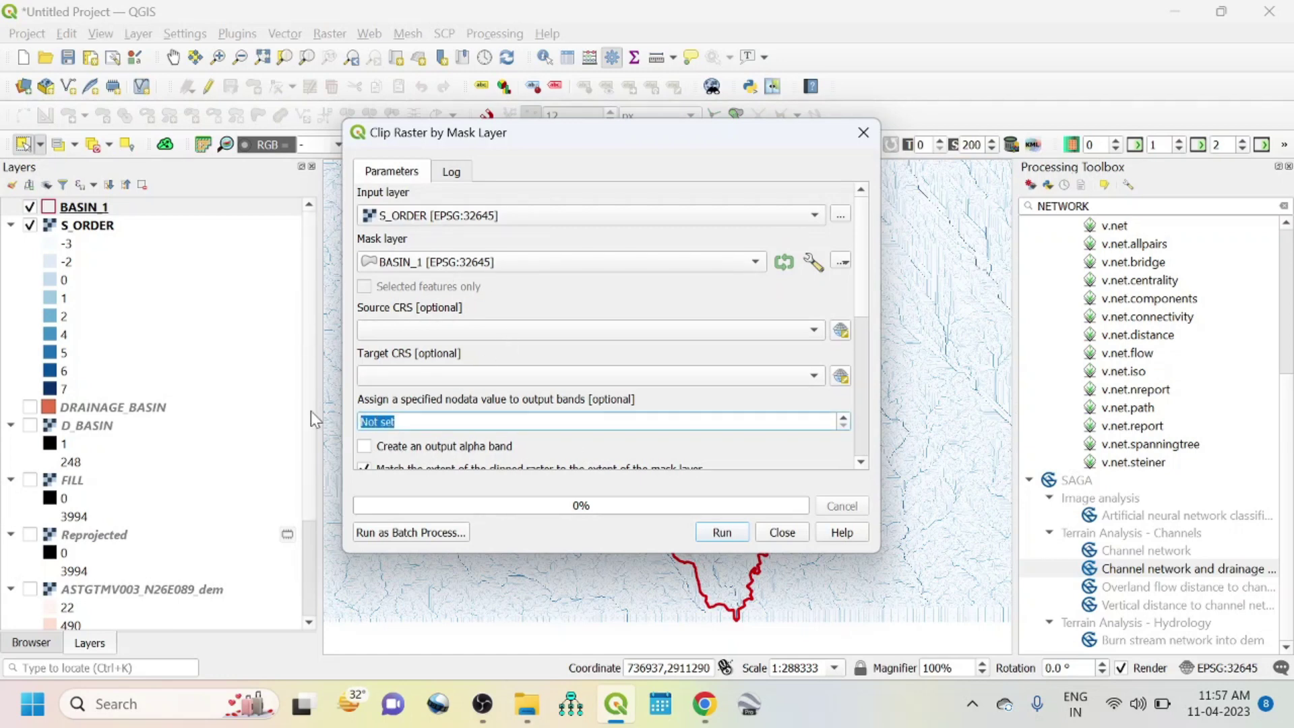
{"action": "type", "text": "0"}
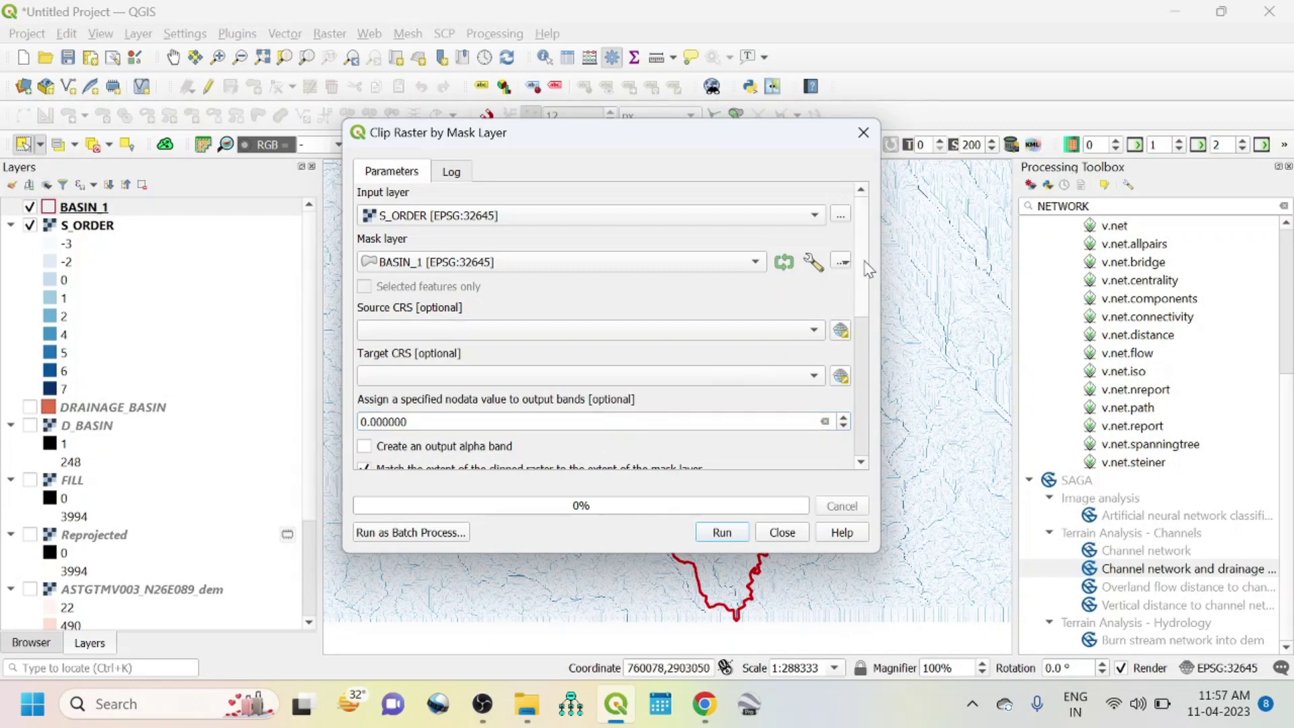
{"action": "left_click_drag", "start_coordinate": [855, 268], "coordinate": [874, 423]}
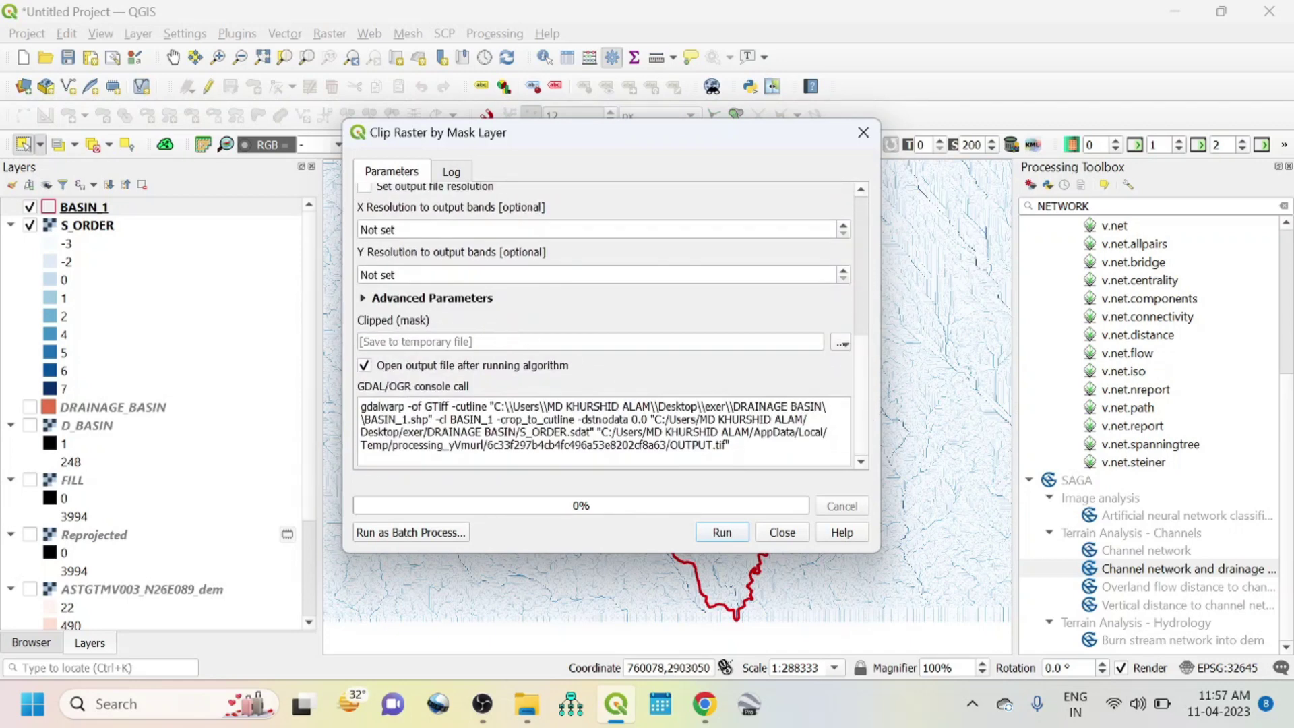
{"action": "left_click", "coordinate": [843, 344]}
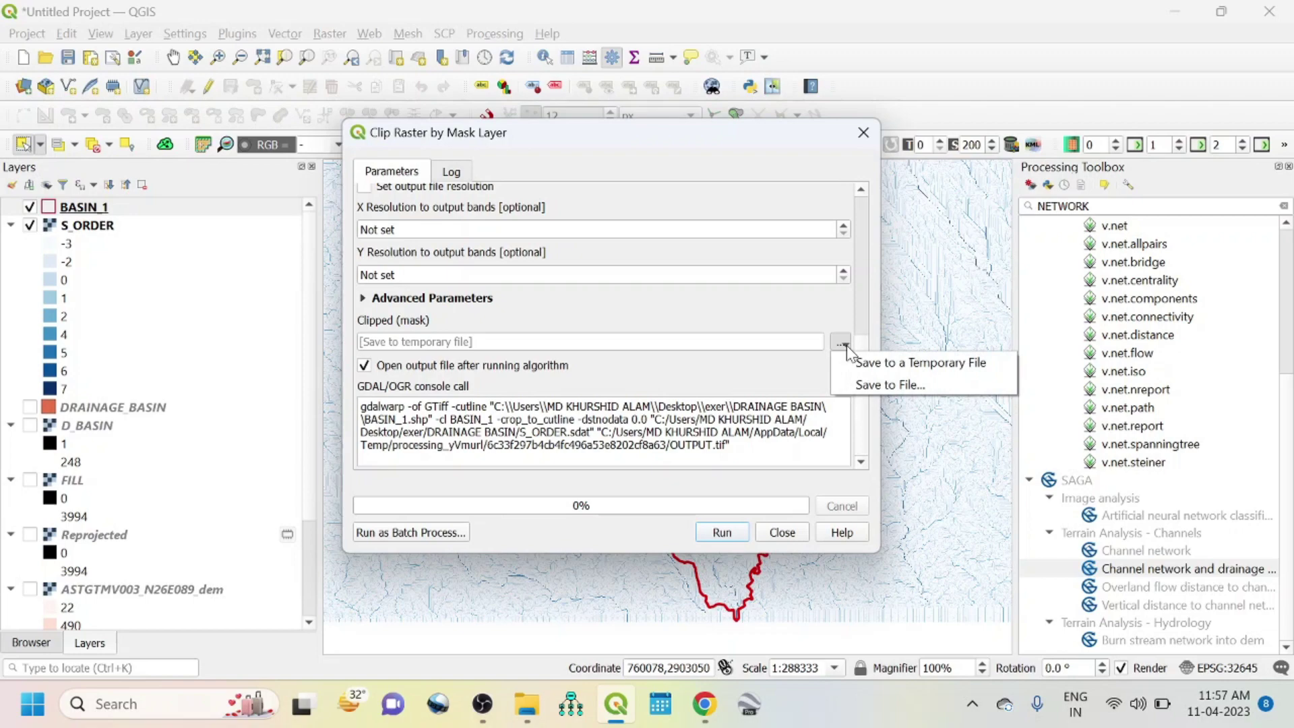
Set the clipped output file name to DRAINAGE_STRAHLER.tif
{"action": "left_click", "coordinate": [870, 385]}
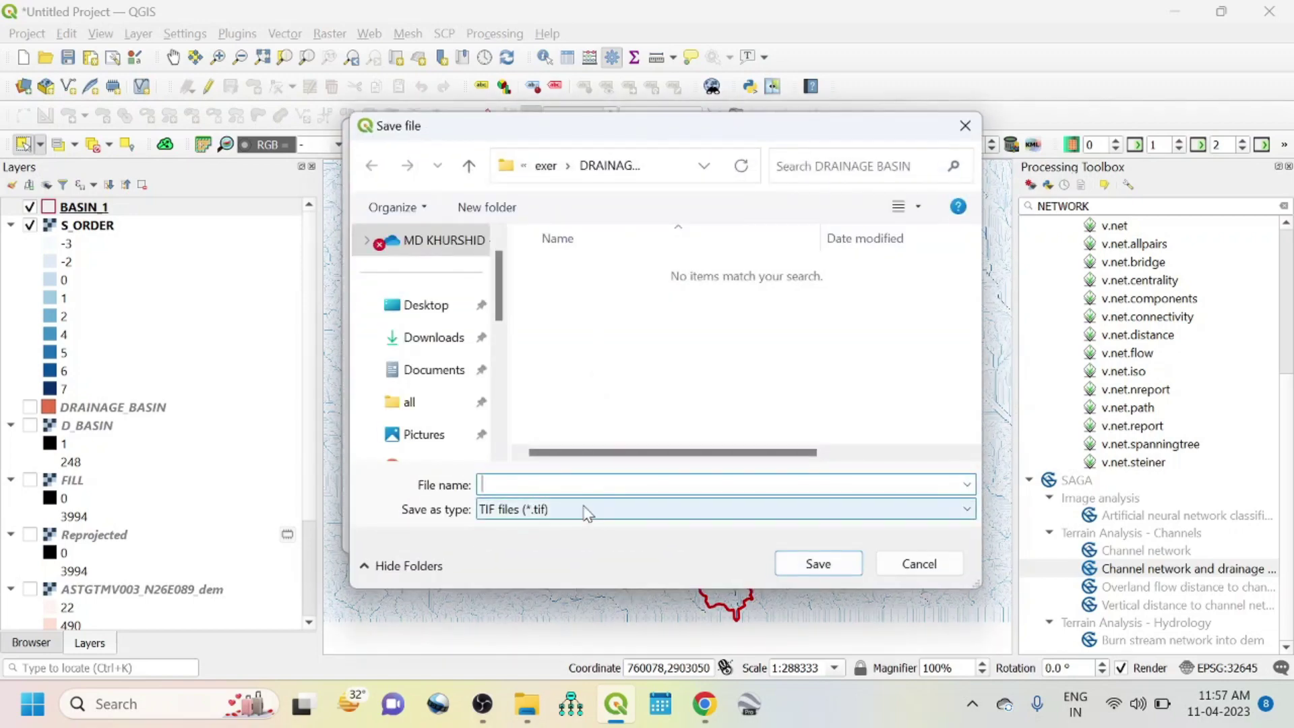
{"action": "type", "text": "DRAIN"}
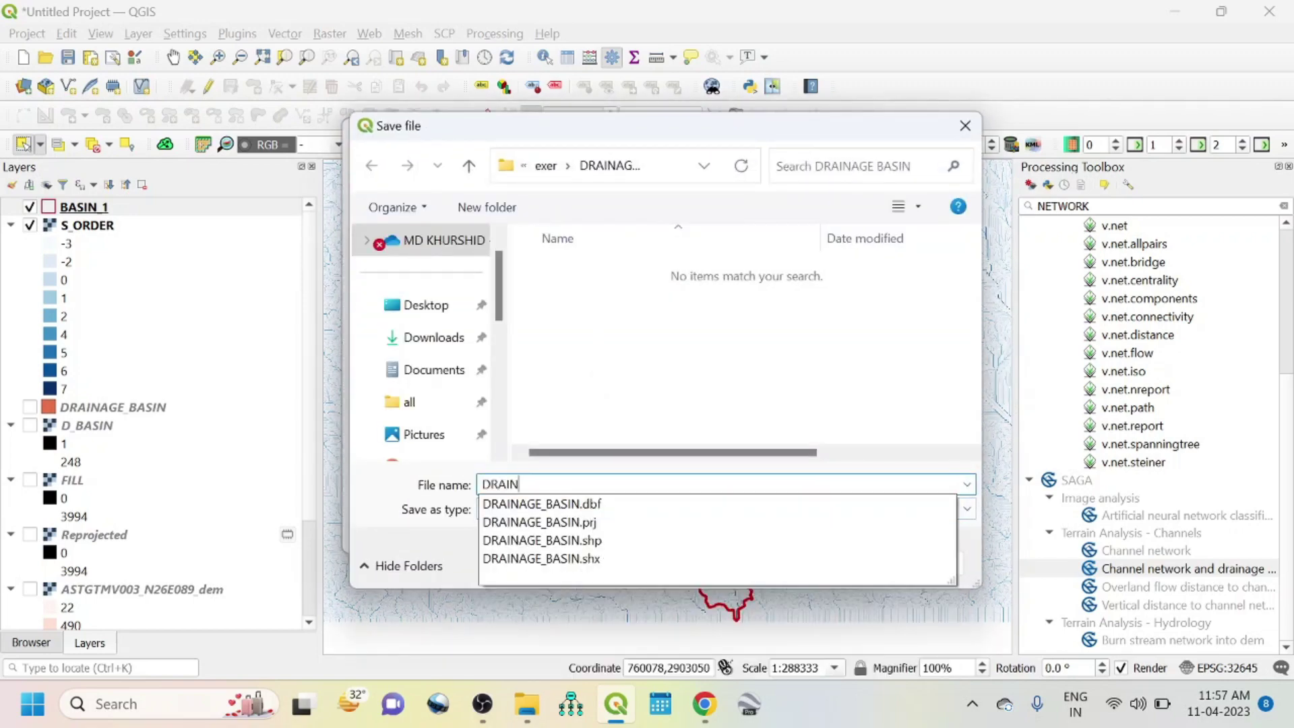
{"action": "type", "text": "G"}
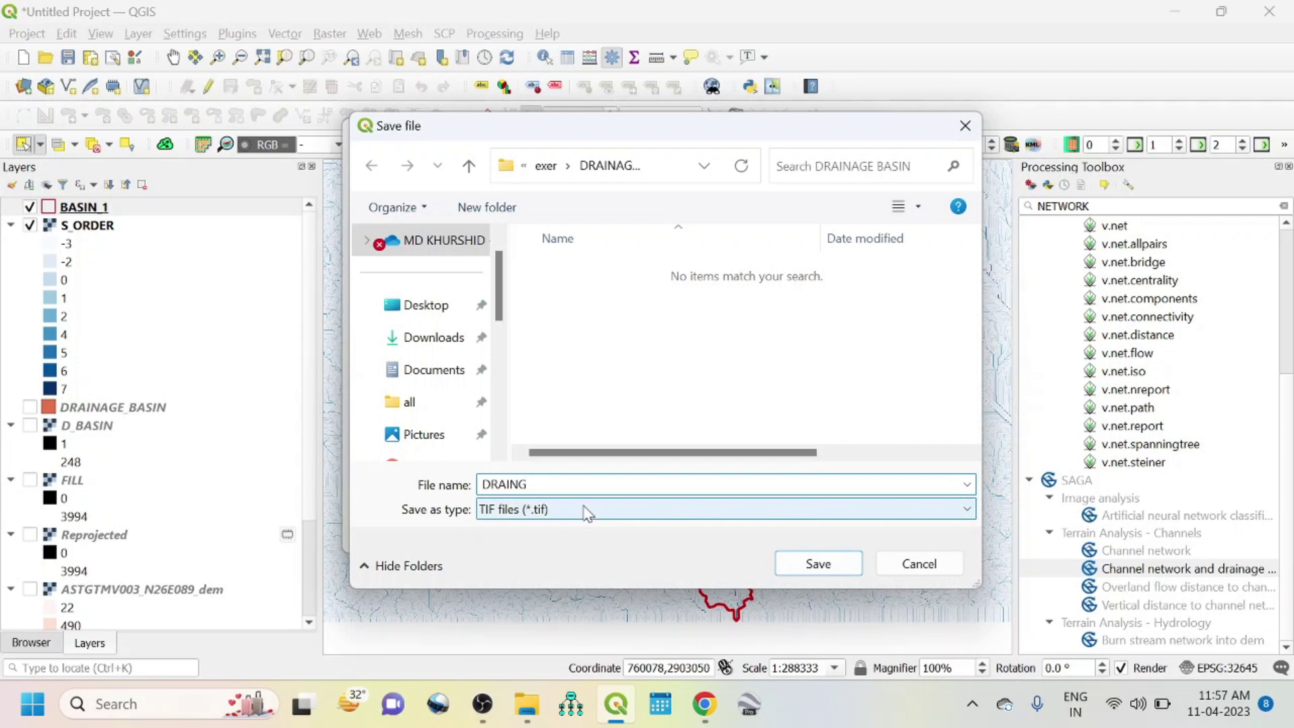
{"action": "key", "text": "BackSpace"}
{"action": "type", "text": "AGE"}
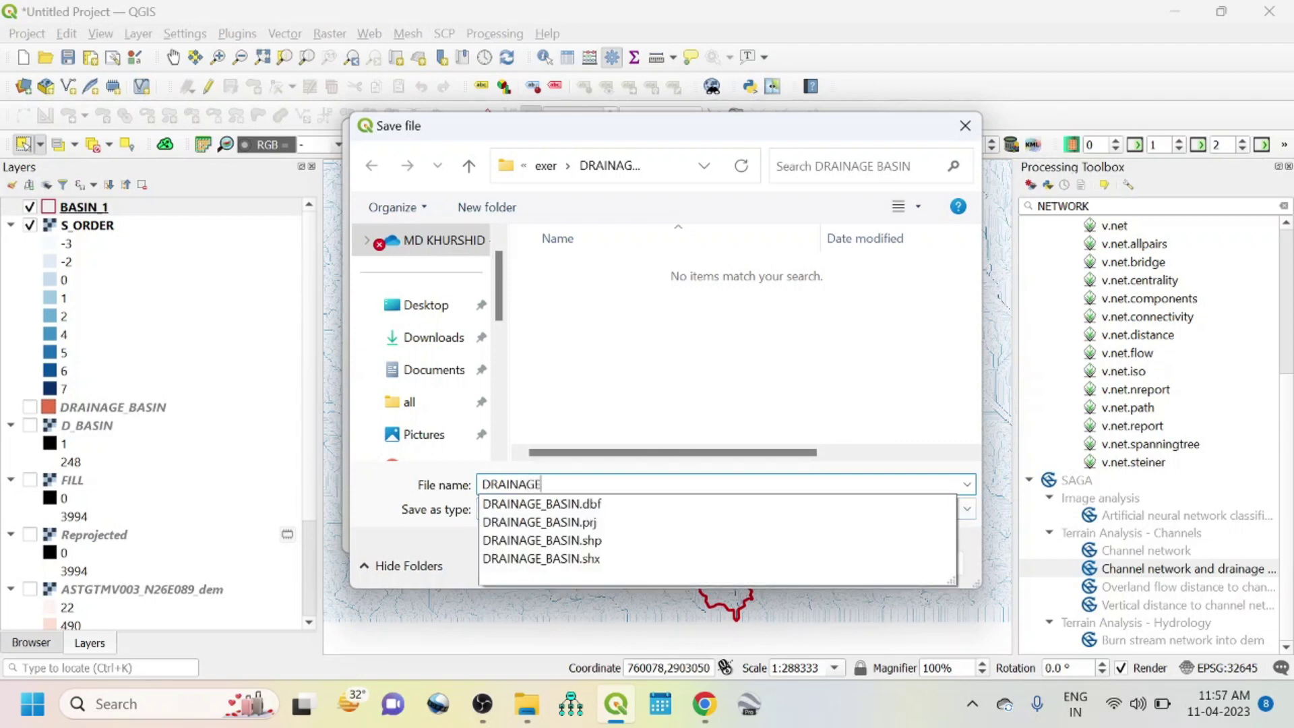
{"action": "type", "text": "_STRAHLER"}
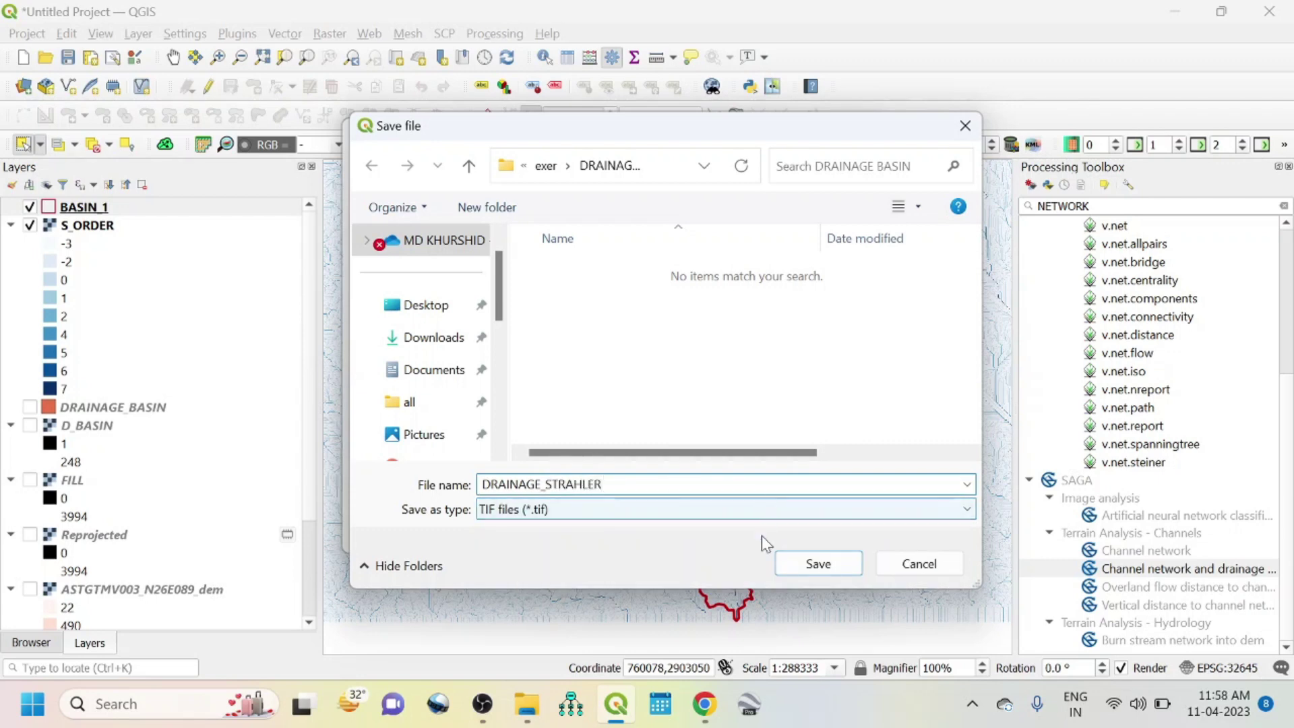
{"action": "left_click", "coordinate": [795, 572]}
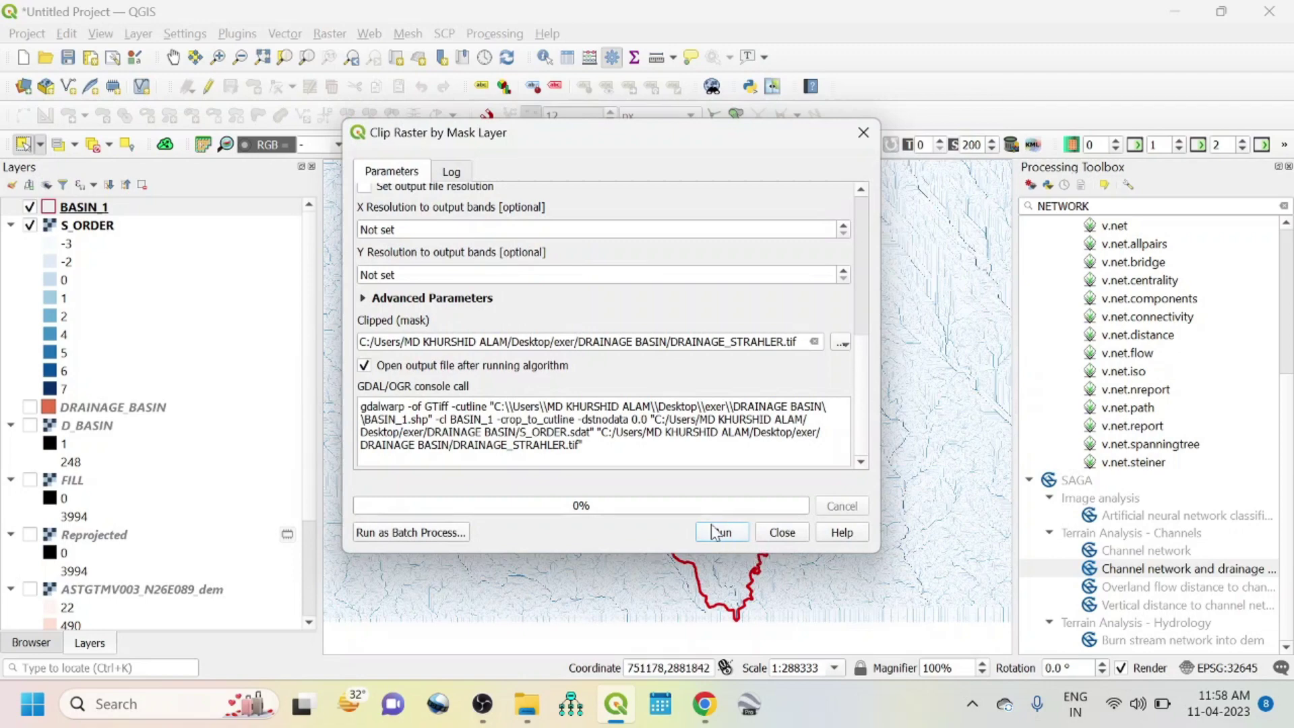
Run the clip of S_ORDER by BASIN_1, then hide the original S_ORDER layer
{"action": "left_click", "coordinate": [722, 533]}
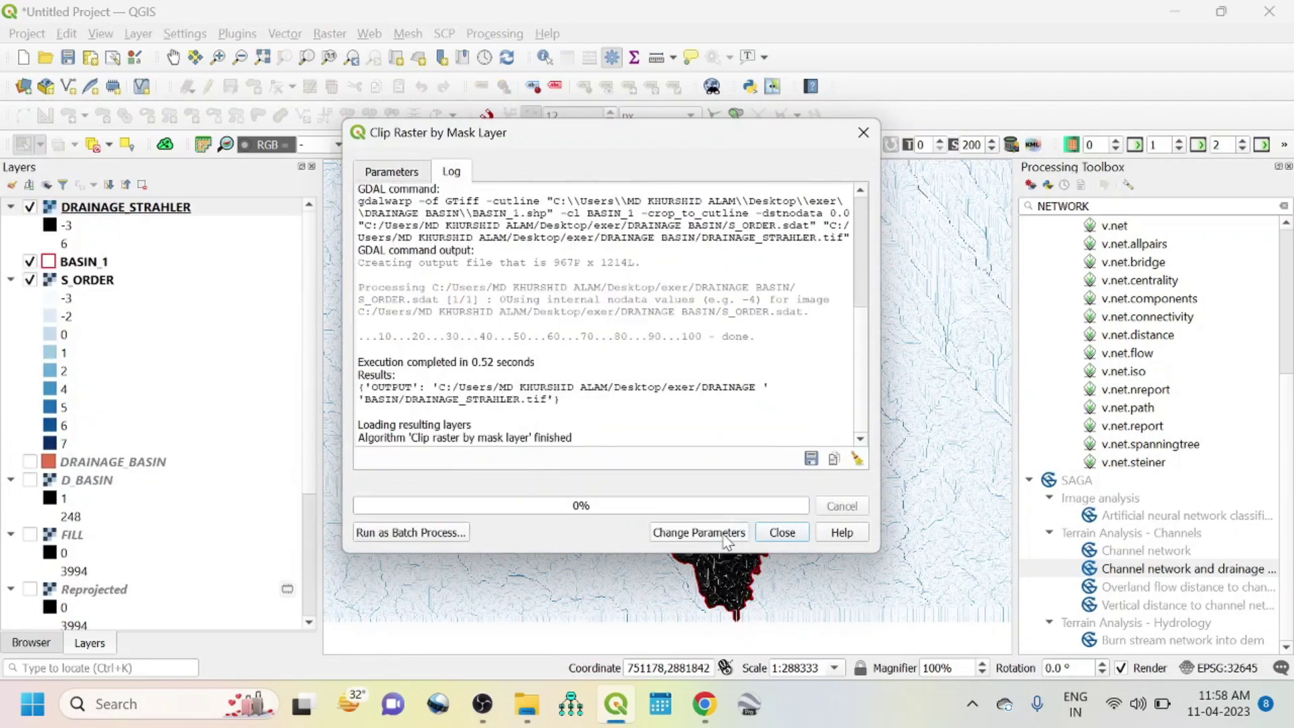
{"action": "left_click", "coordinate": [802, 534]}
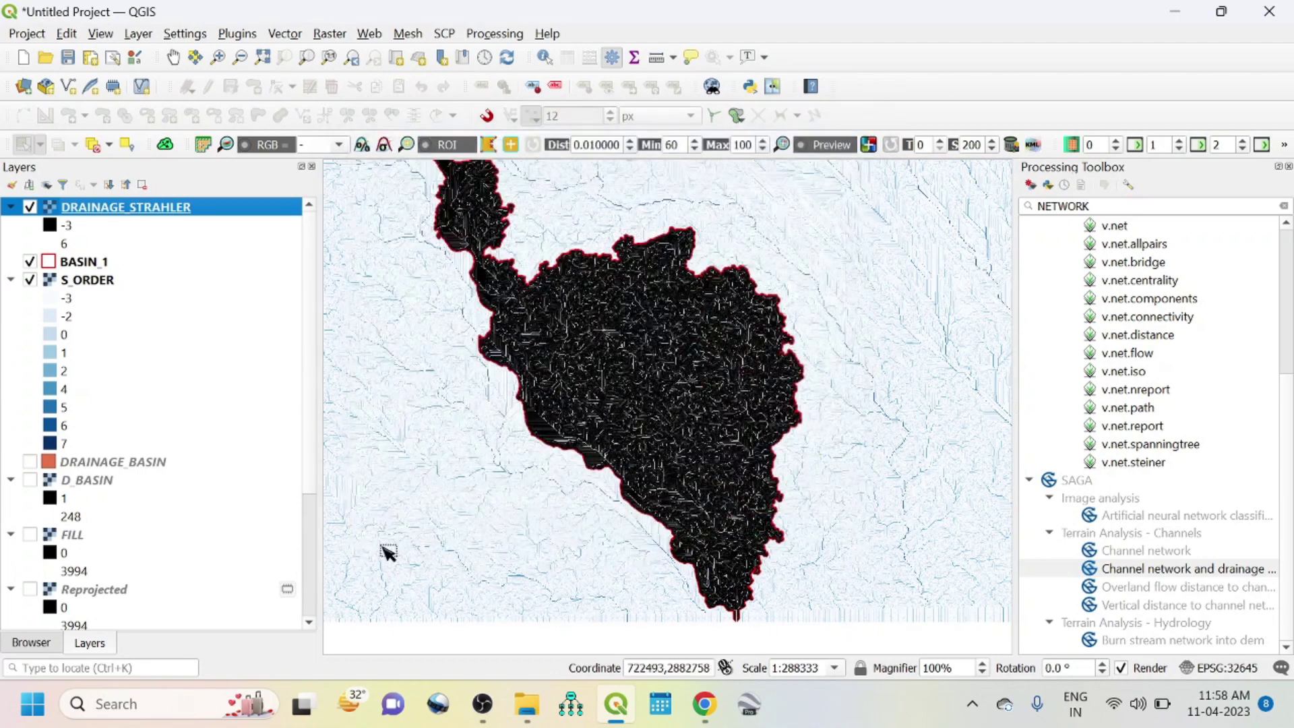
{"action": "left_click", "coordinate": [30, 279]}
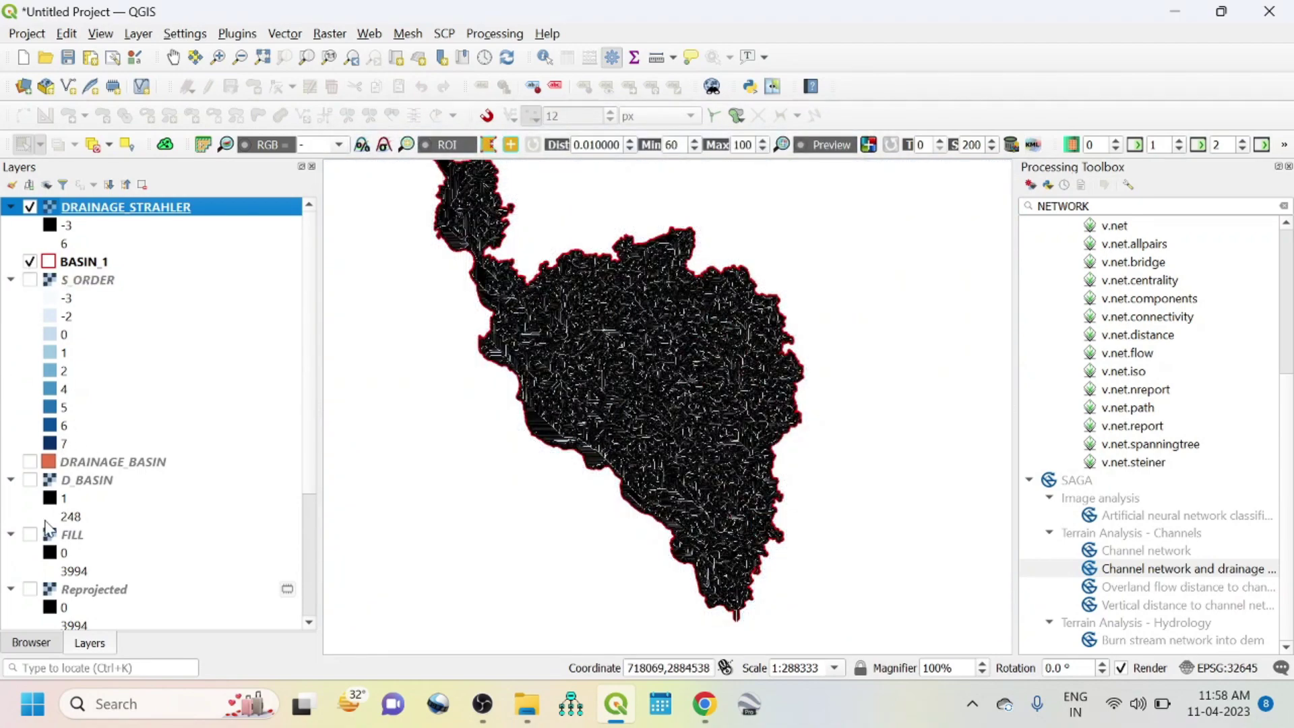
Render DRAINAGE_STRAHLER as singleband pseudocolor with a blue ramp from -3 to 6
{"action": "right_click", "coordinate": [83, 213]}
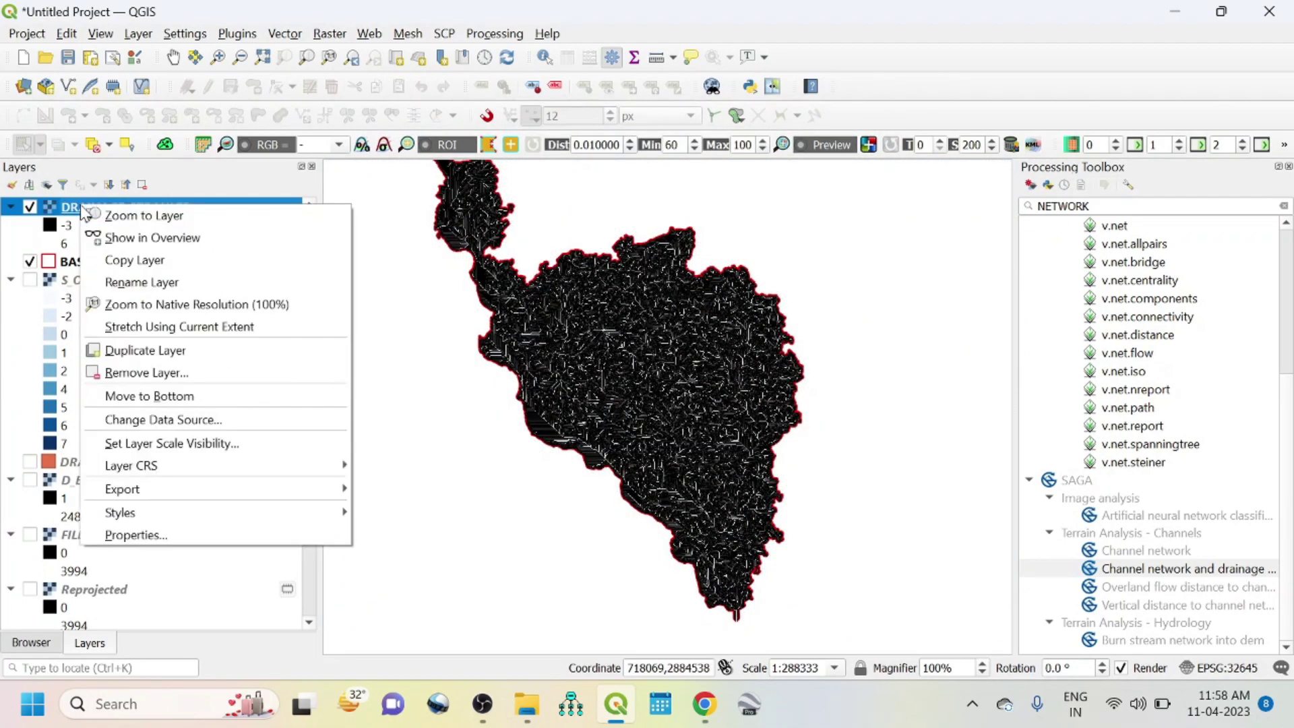
{"action": "left_click", "coordinate": [119, 535]}
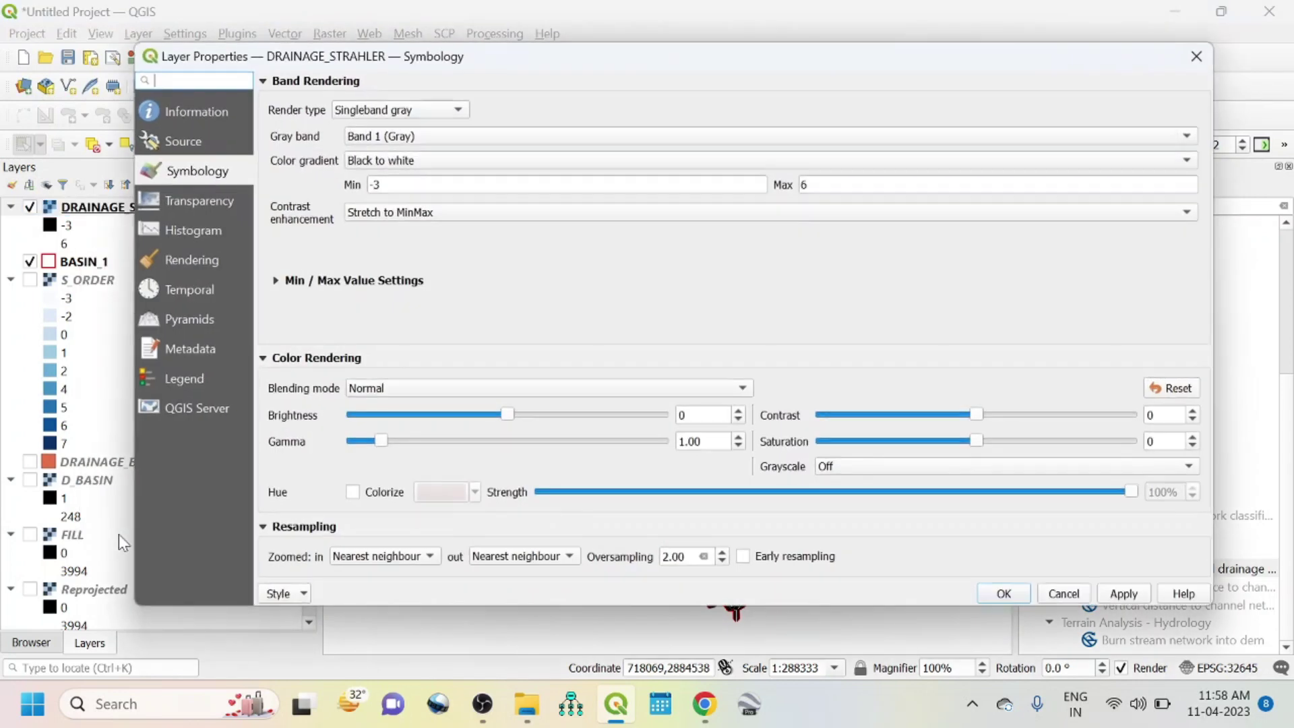
{"action": "left_click", "coordinate": [383, 111]}
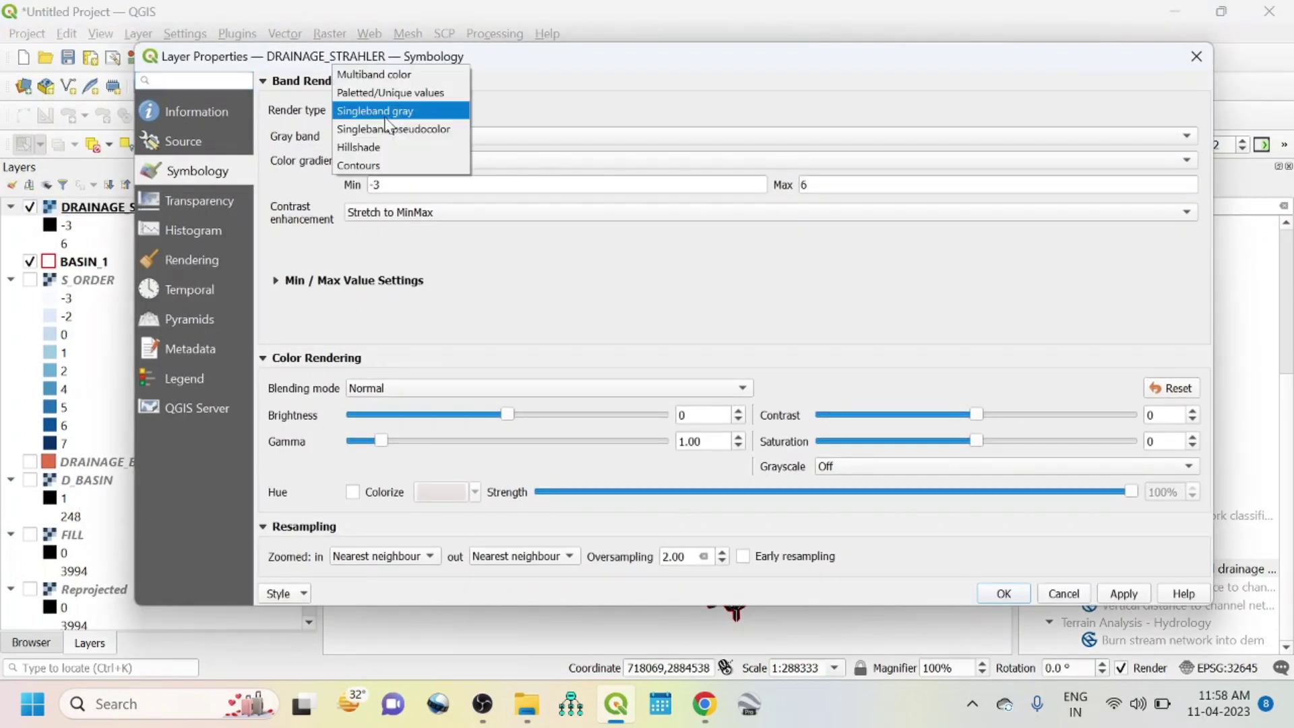
{"action": "left_click", "coordinate": [387, 127]}
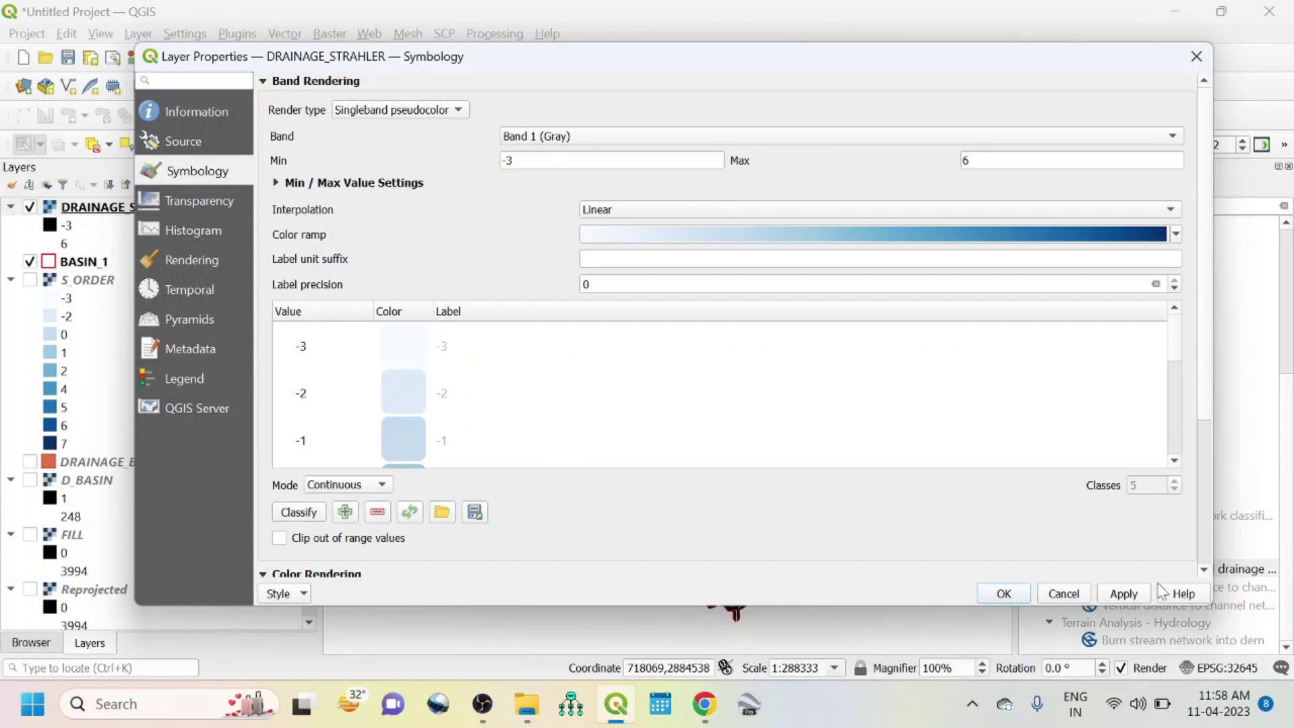
{"action": "left_click", "coordinate": [1124, 594]}
{"action": "left_click", "coordinate": [1004, 594]}
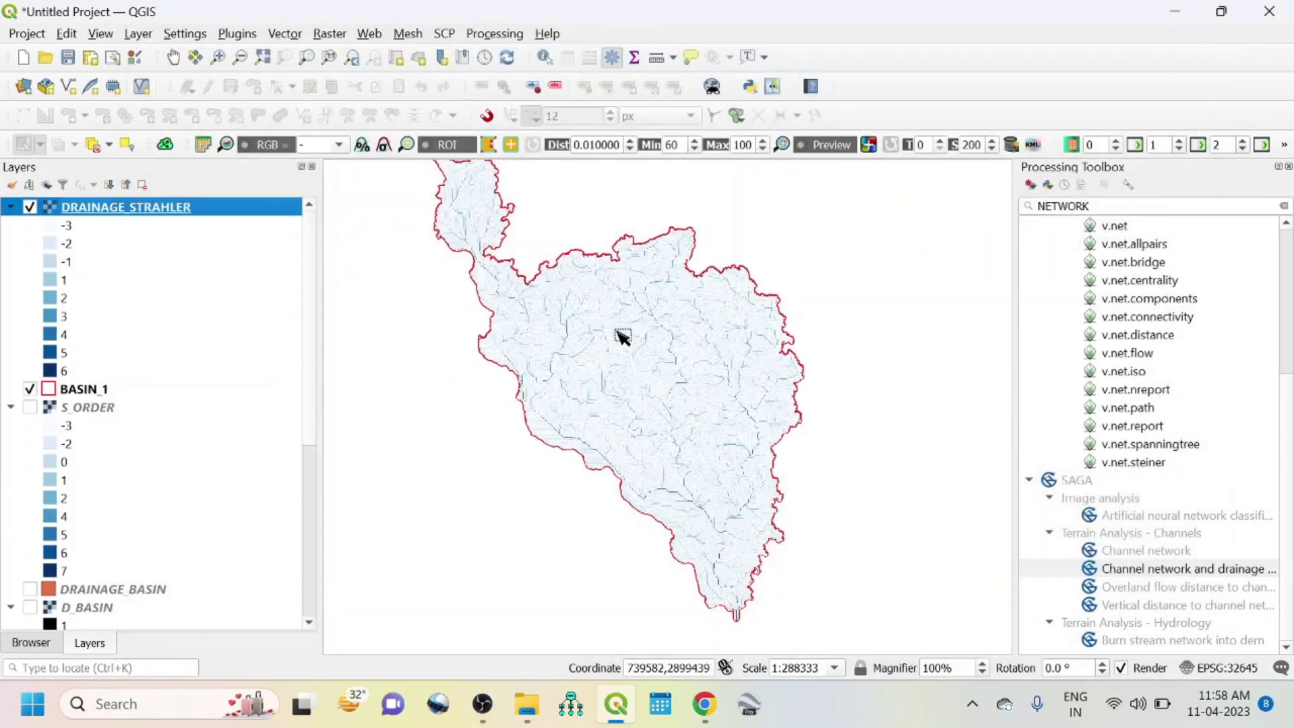
{"action": "scroll", "coordinate": [623, 337], "scroll_direction": "up", "scroll_amount": 2}
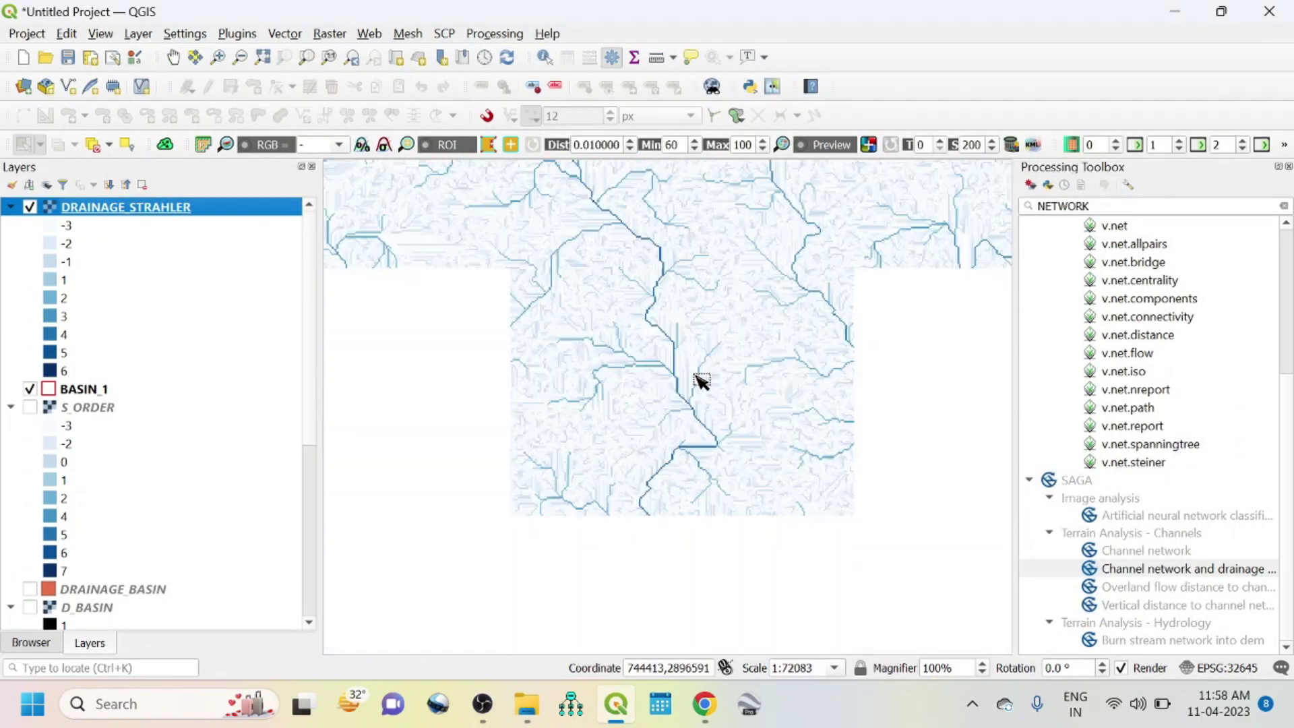
{"action": "scroll", "coordinate": [701, 380], "scroll_direction": "down", "scroll_amount": 2}
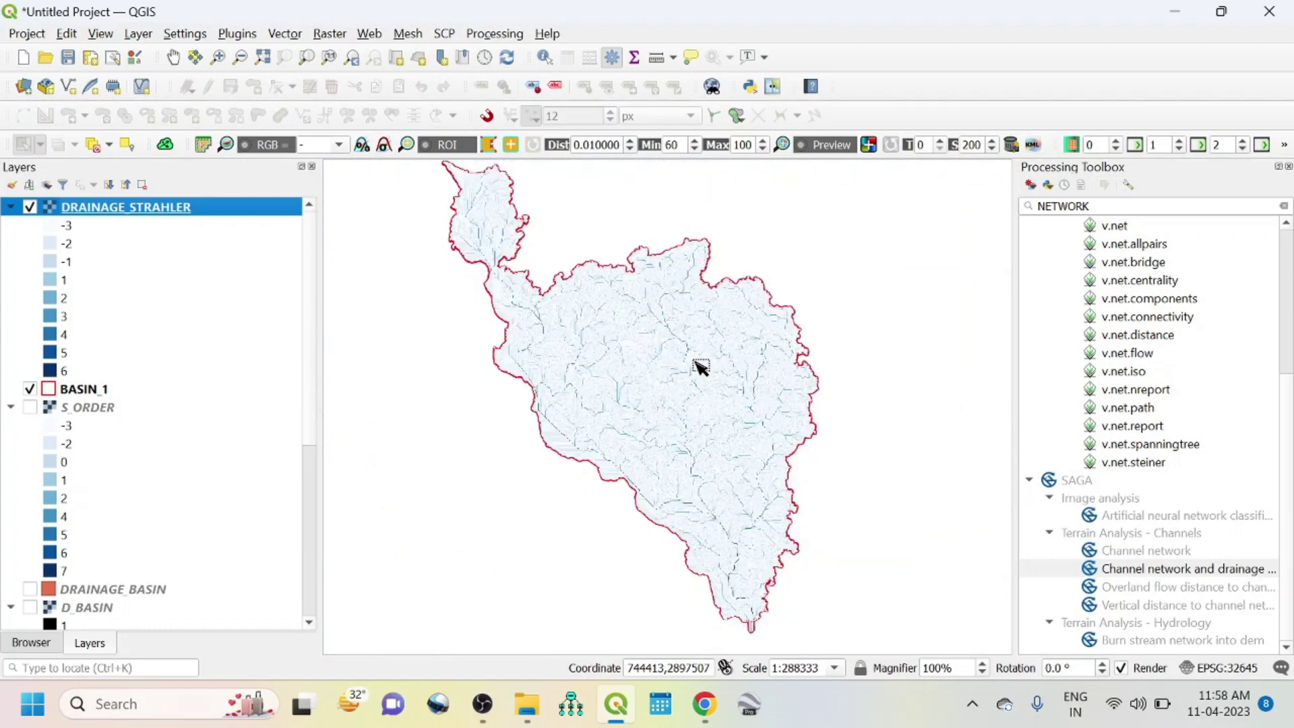
{"action": "scroll", "coordinate": [715, 357], "scroll_direction": "up", "scroll_amount": 1}
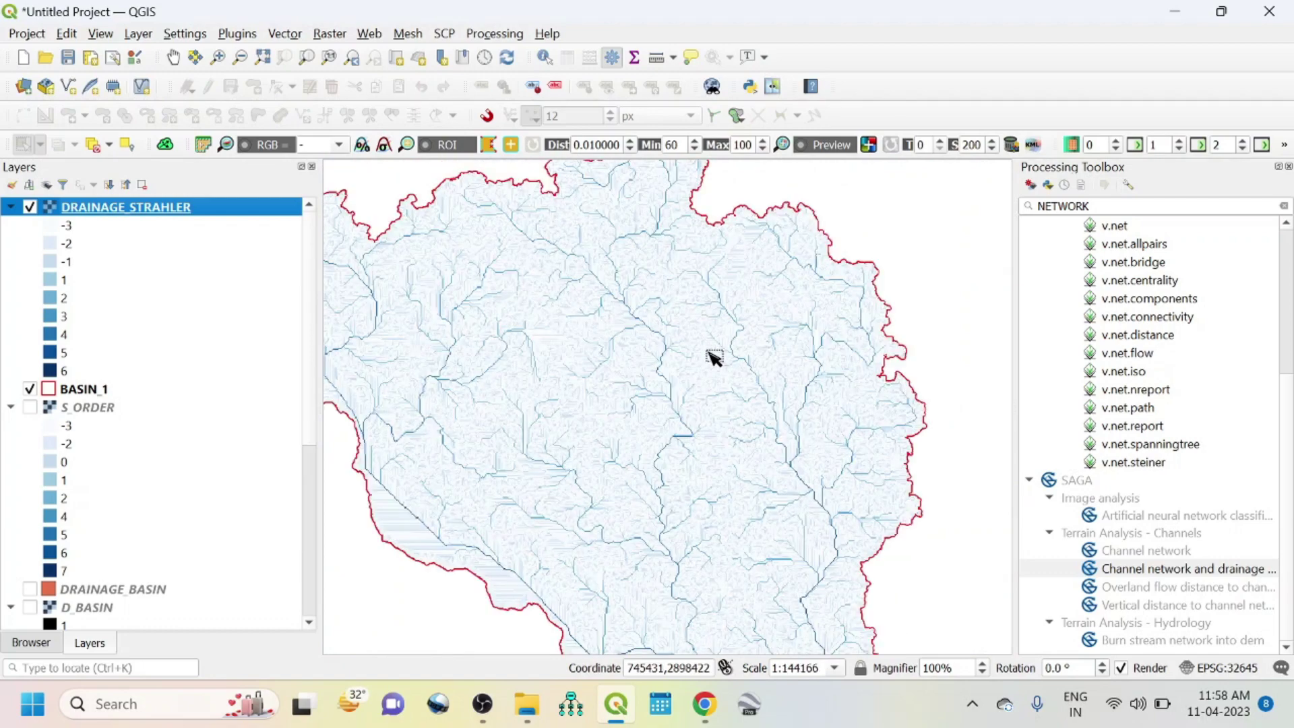
{"action": "scroll", "coordinate": [685, 427], "scroll_direction": "up", "scroll_amount": 1}
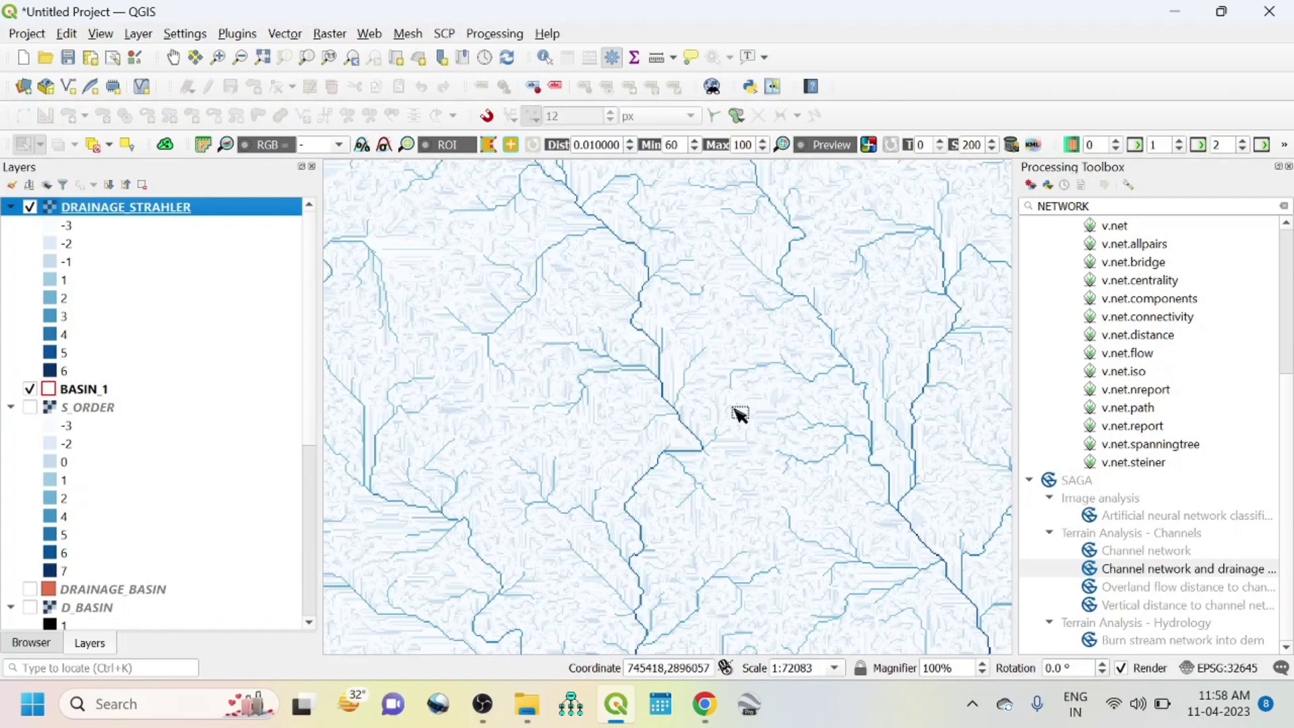
{"action": "scroll", "coordinate": [740, 414], "scroll_direction": "down", "scroll_amount": 1}
{"action": "scroll", "coordinate": [740, 414], "scroll_direction": "down", "scroll_amount": 1}
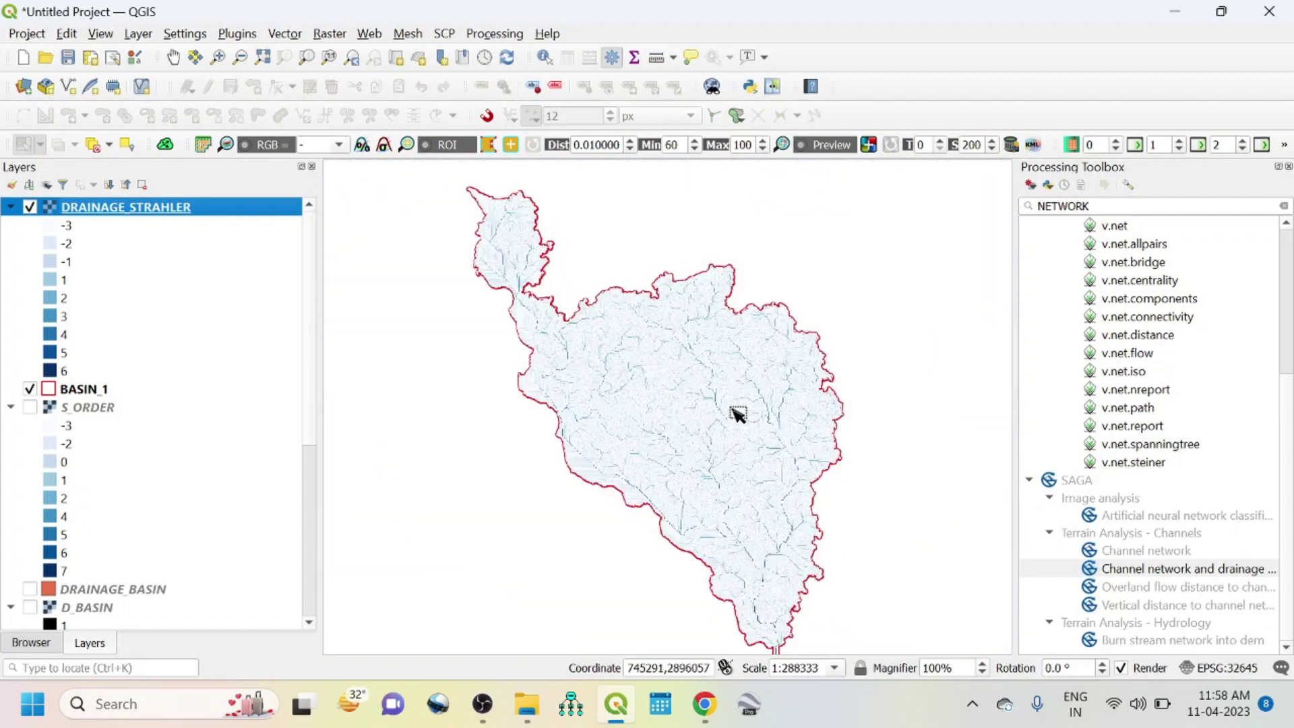